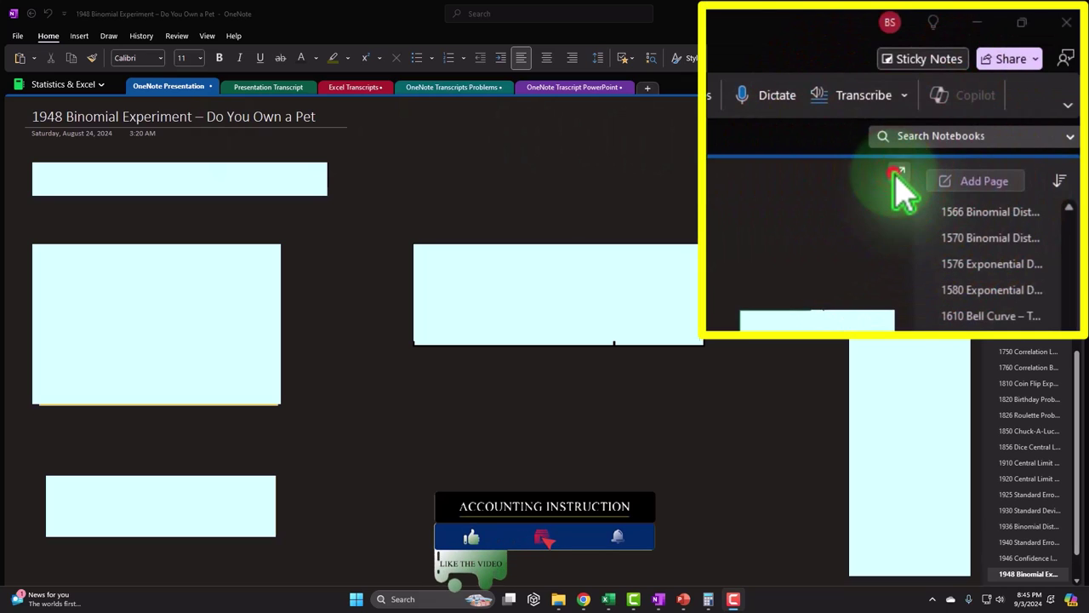
- Switch to full-page view and uncover the shaded normal-curve chart spanning 30% to 64%
left_click(970, 105)
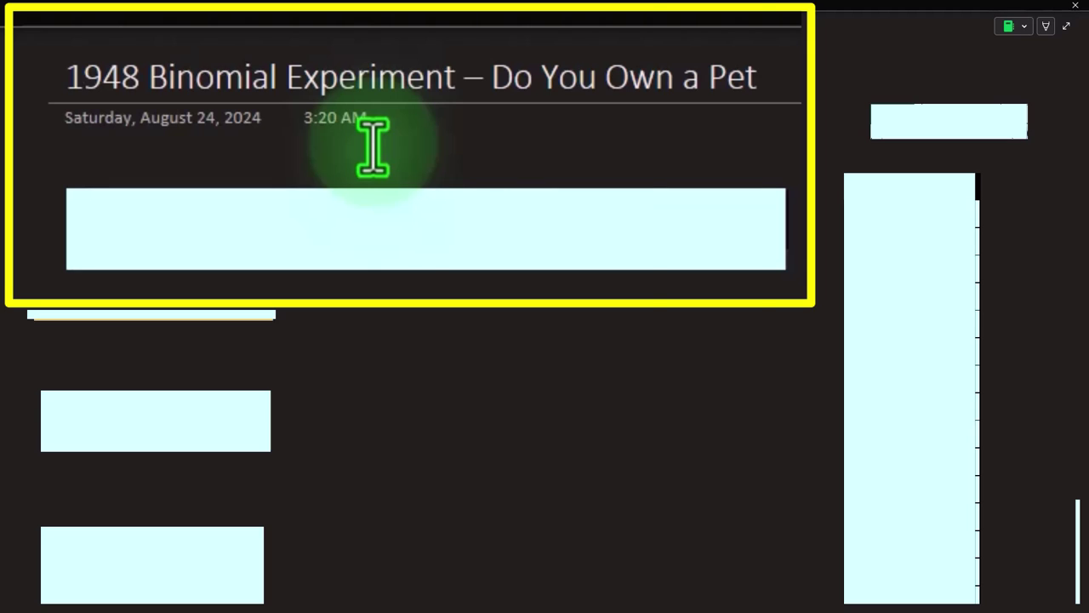
left_click(520, 491)
left_click(266, 607)
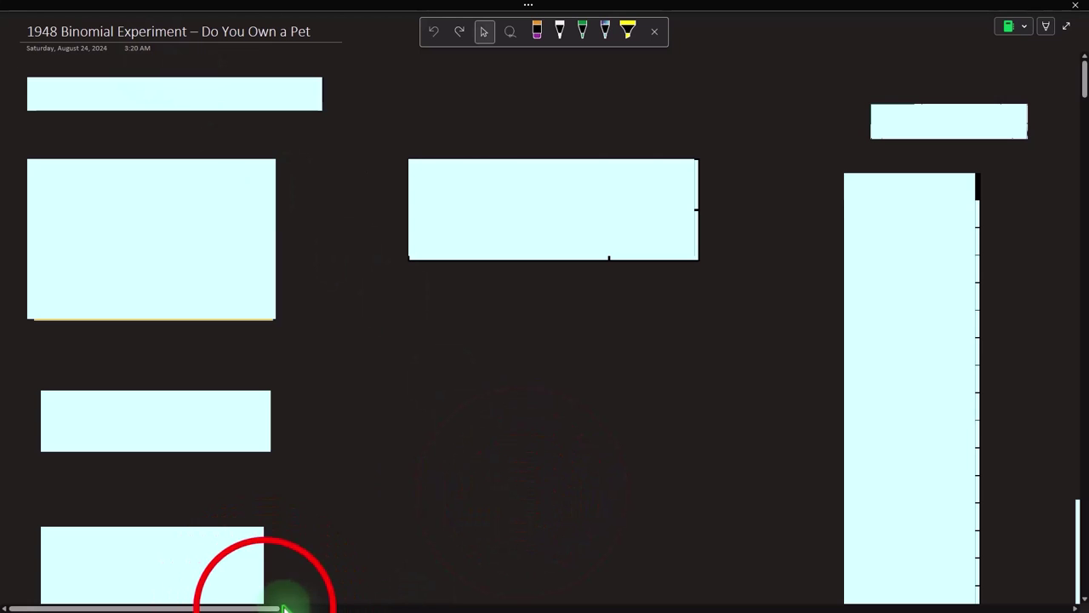
left_click_drag(284, 607, 1065, 607)
left_click(953, 315)
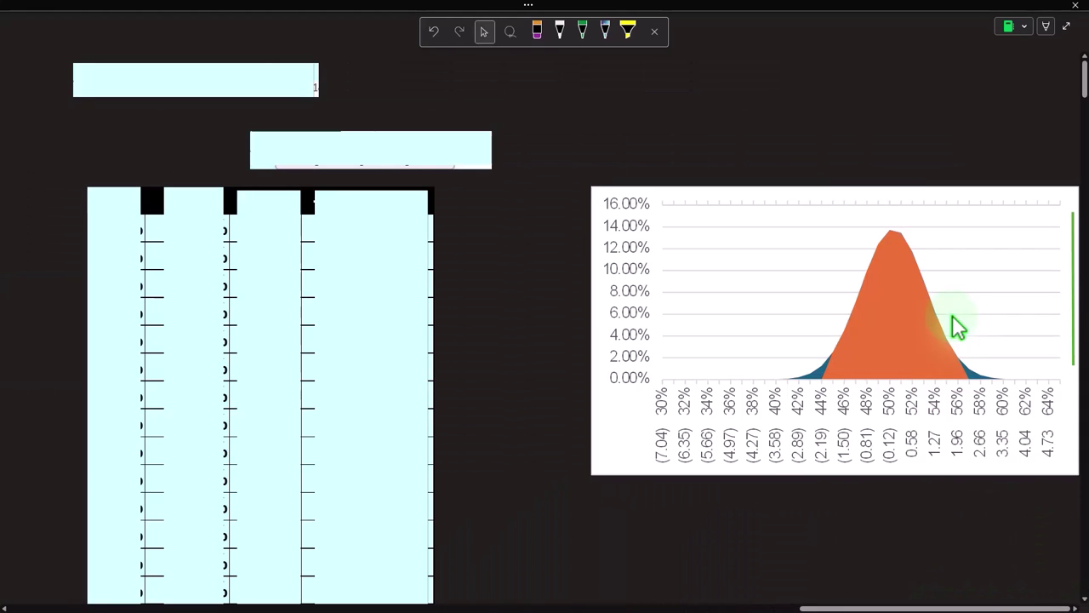
left_click(1076, 604)
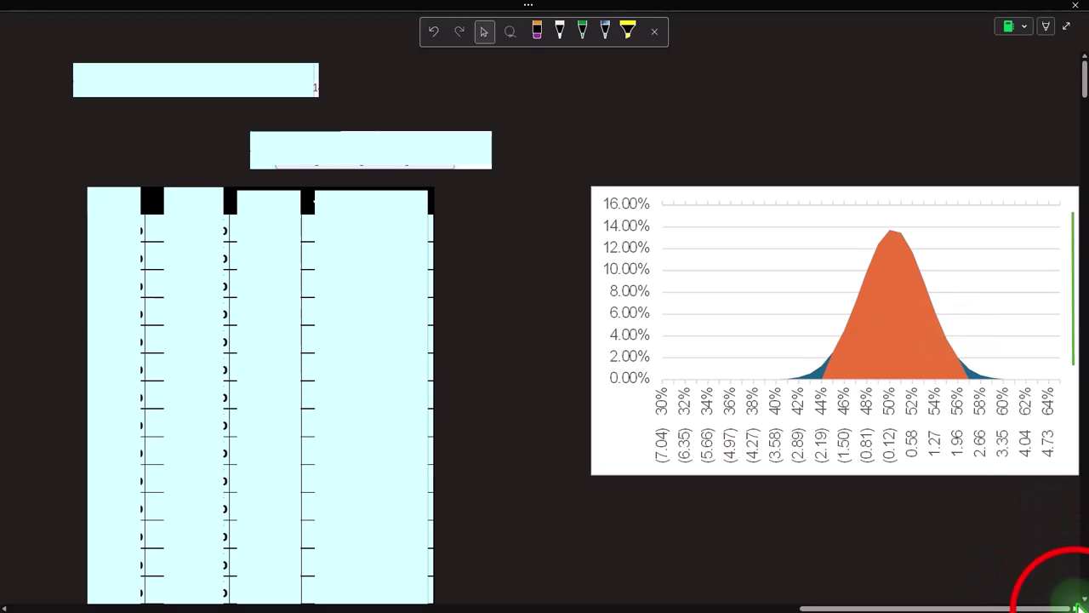
left_click(1075, 604)
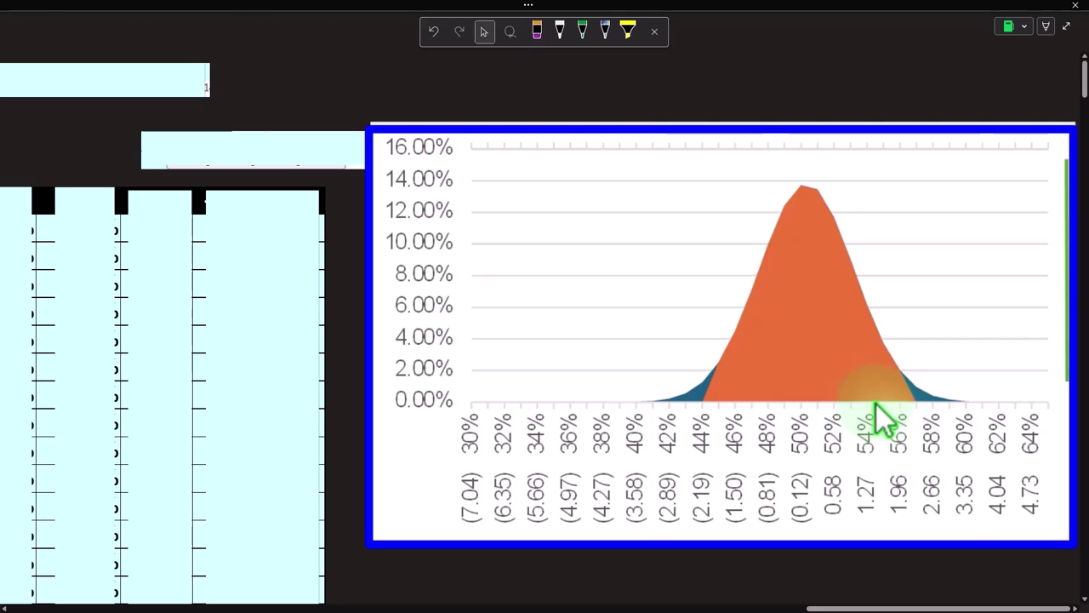
left_click(919, 608)
left_click_drag(919, 608, 119, 606)
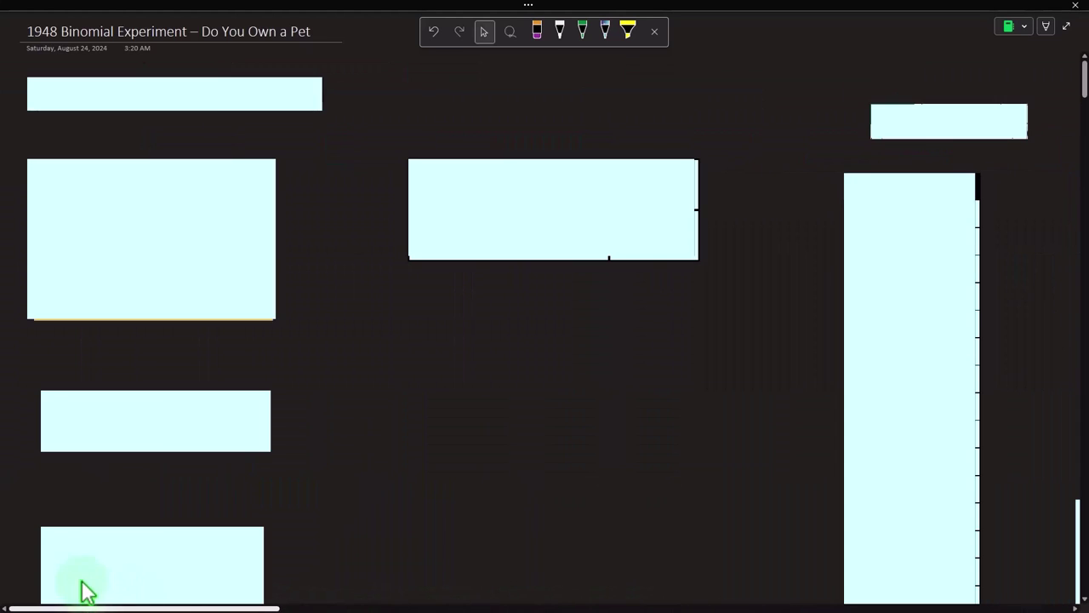
- Uncover the σx̄ and σP standard-error formulas with finite population correction in the lower-left boxes
scroll(299, 382, "down", 3)
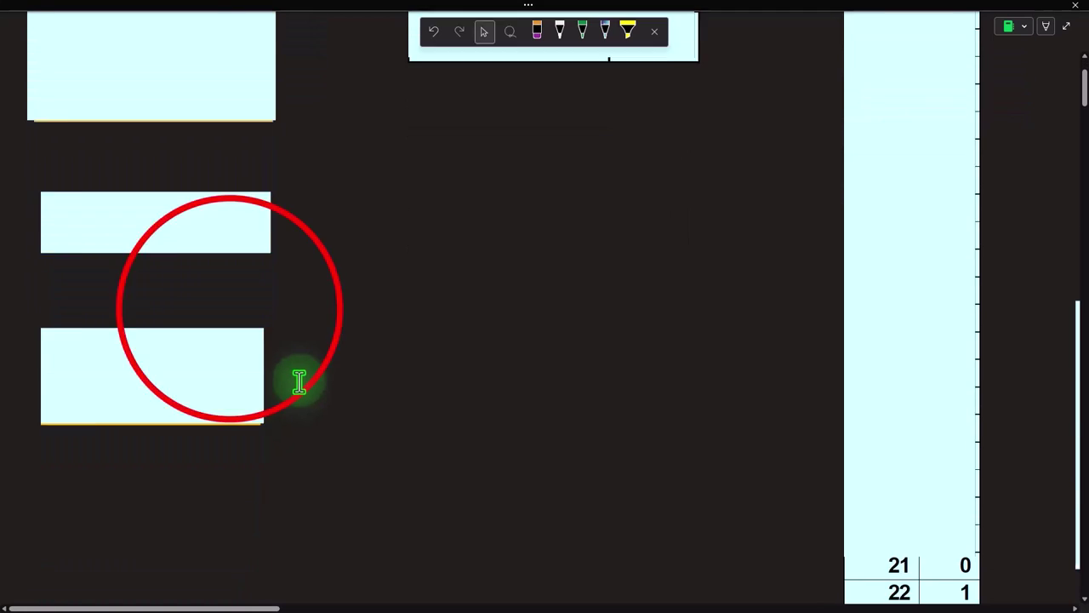
left_click(230, 310)
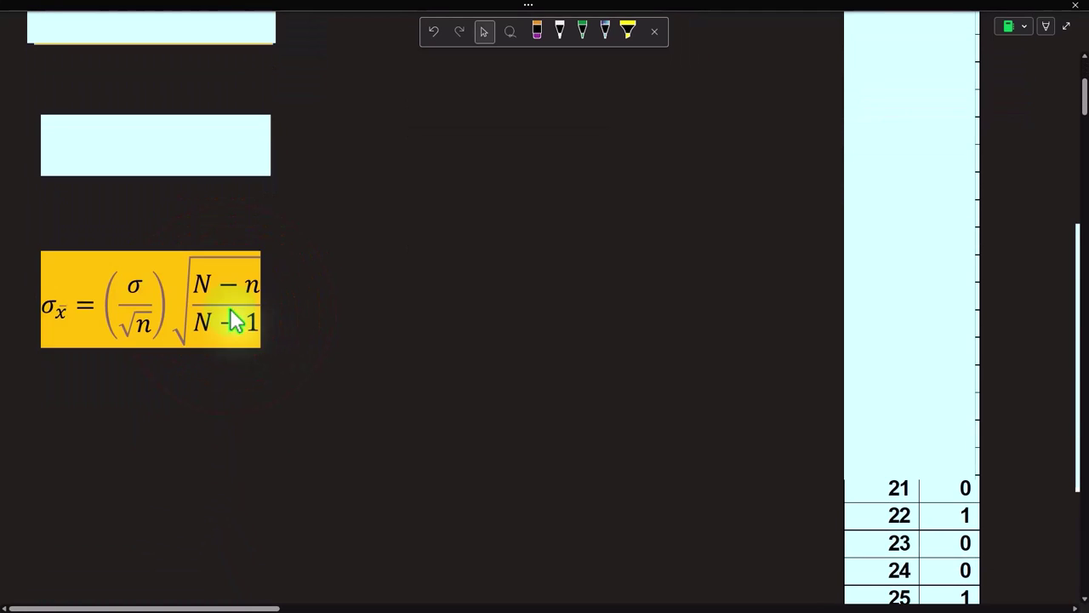
scroll(238, 366, "up", 1)
left_click(195, 280)
left_click(176, 238)
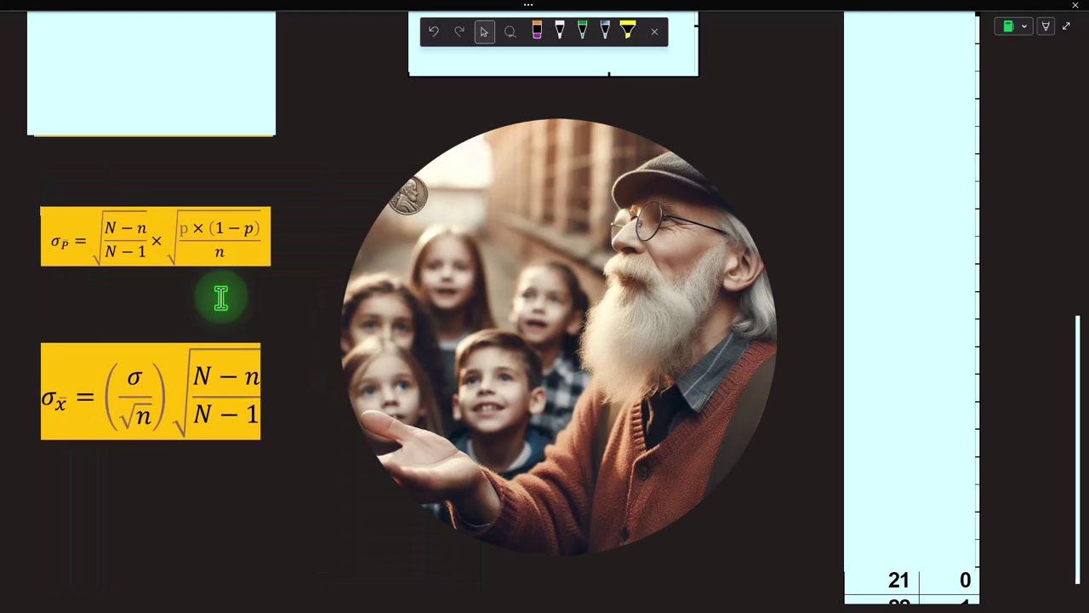
left_click(220, 297)
- Reveal the yellow note under the title giving population 1.4 M and sample 300
scroll(219, 294, "up", 3)
left_click(204, 265)
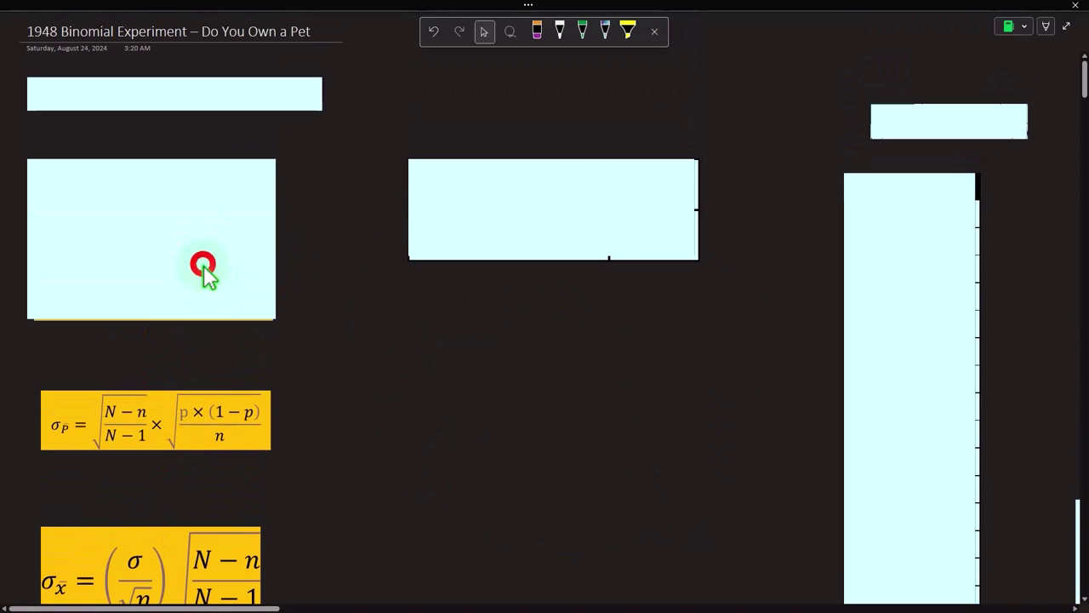
left_click(203, 263)
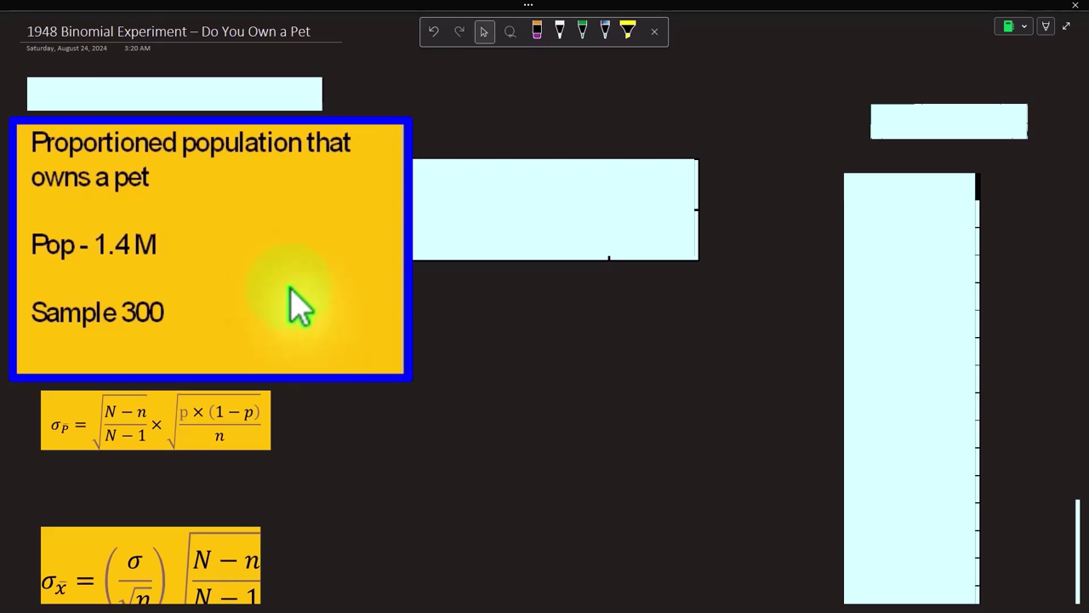
- Delete the top cover box to show the Binomial Experiment heading
left_click(196, 93)
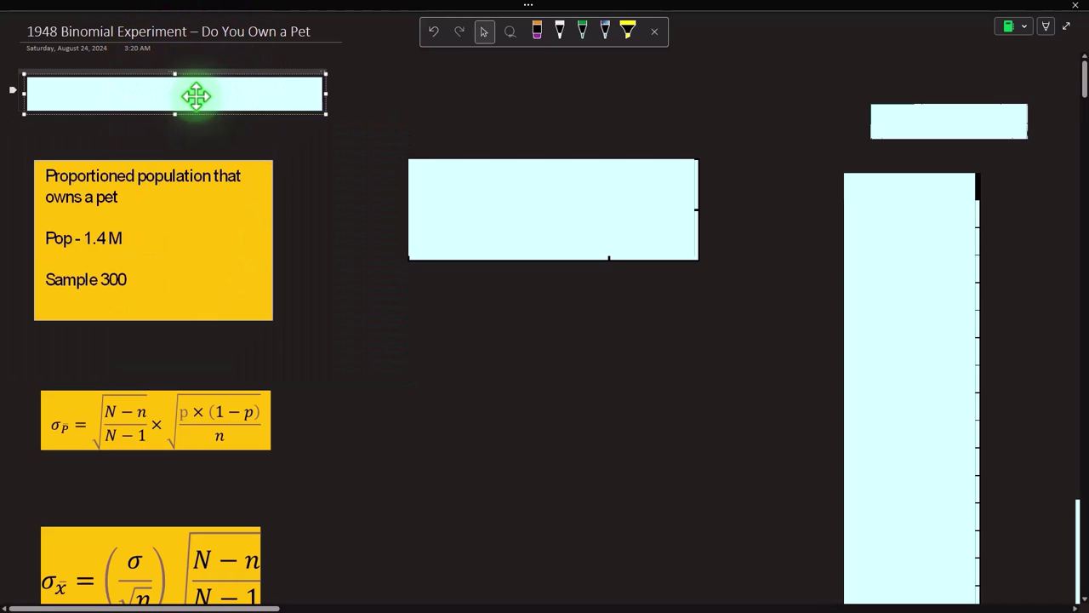
key("Delete")
left_click(377, 377)
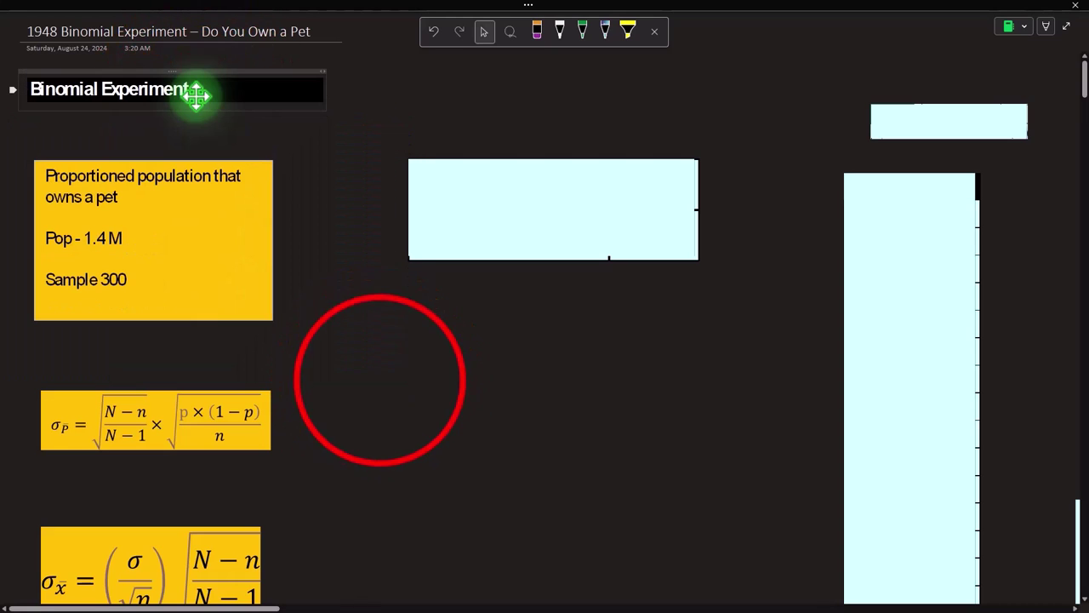
left_click(380, 382)
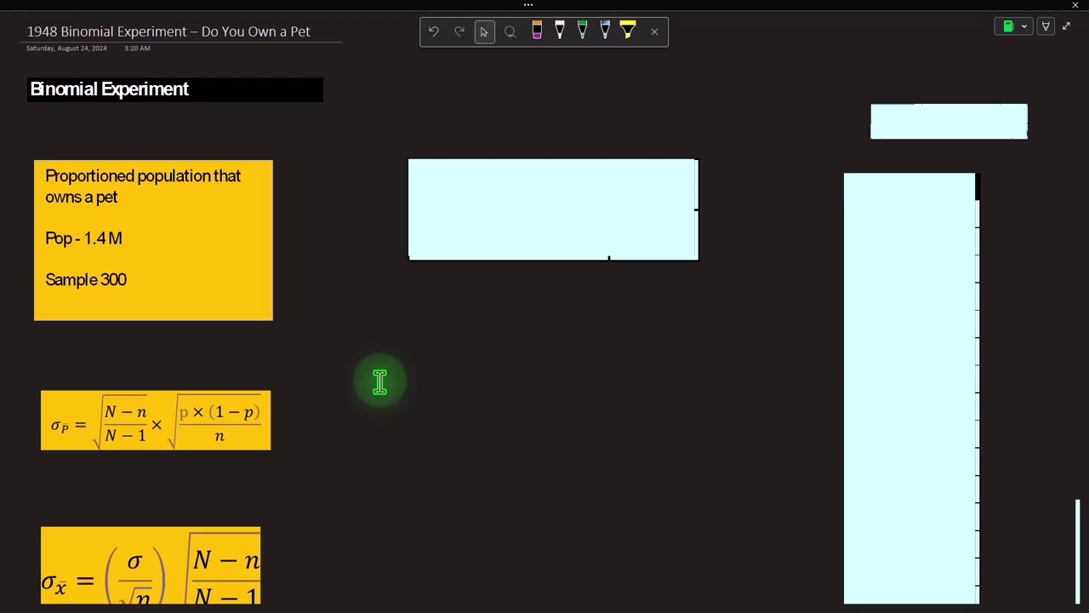
scroll(380, 382, "down", 2)
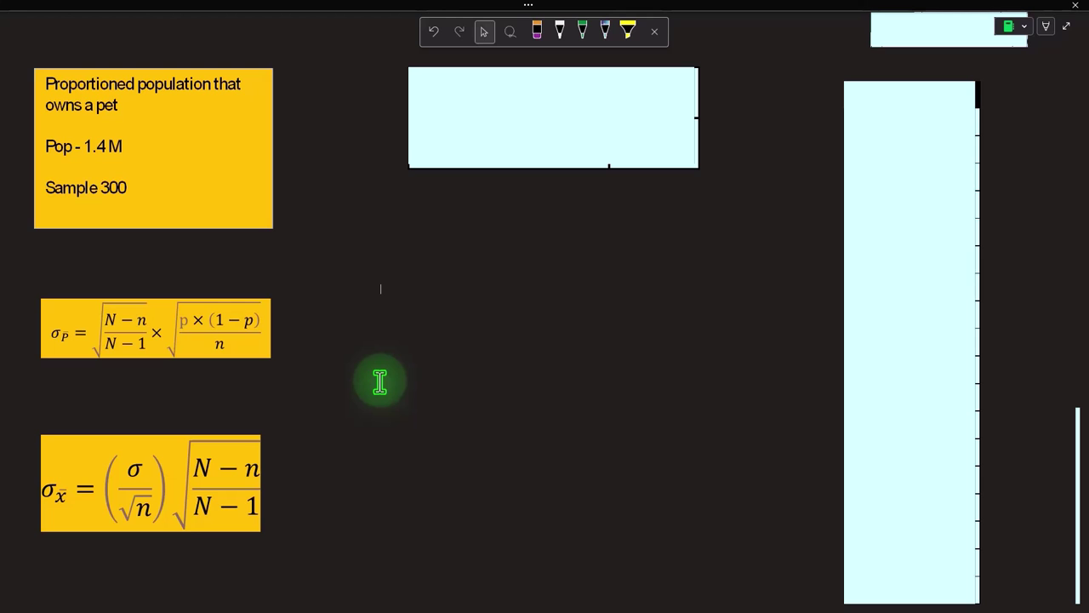
scroll(379, 382, "up", 2)
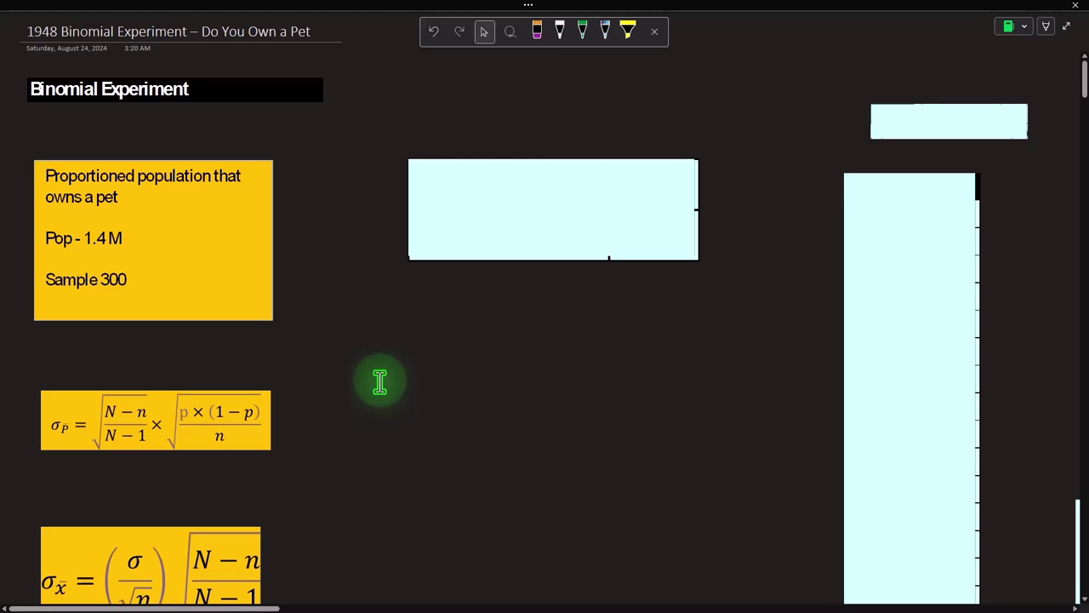
left_click(253, 606)
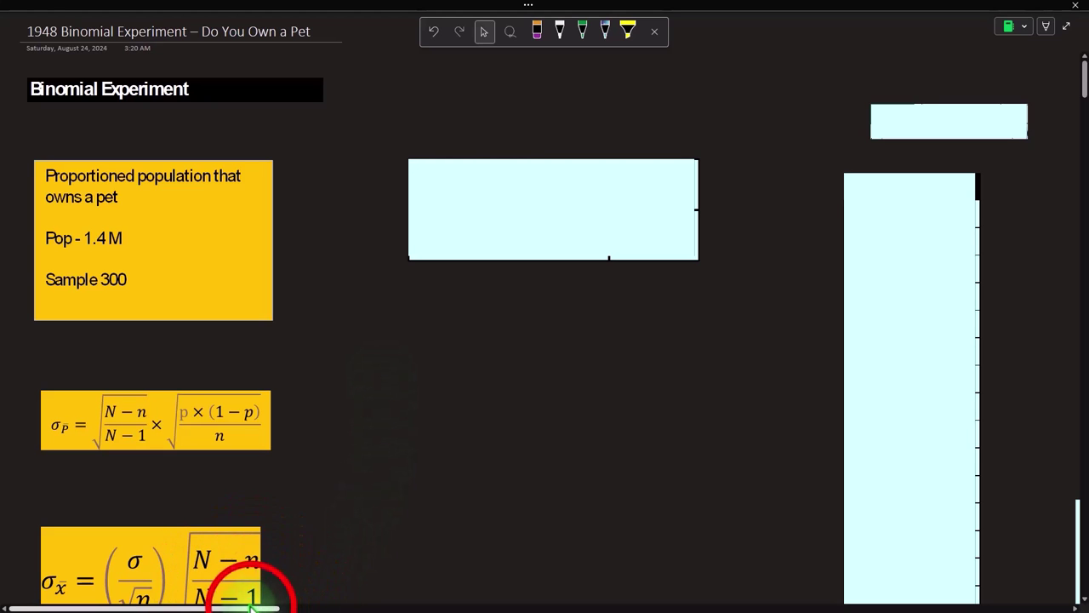
- Uncover the bar chart beside the data column showing about 138 zeros and 140 ones
left_click_drag(253, 606, 358, 603)
scroll(514, 499, "down", 4)
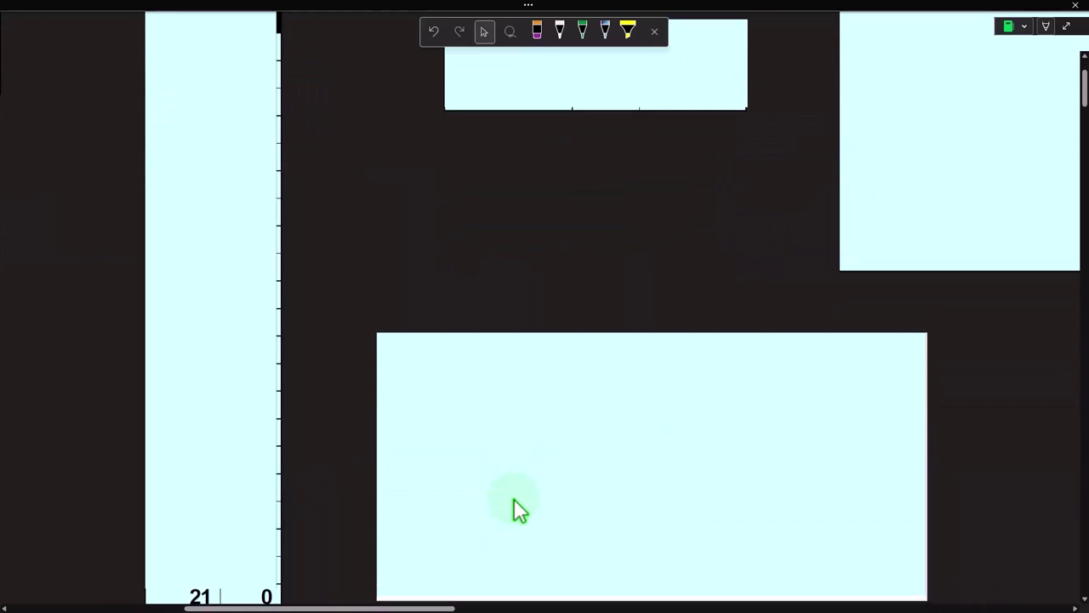
left_click(552, 392)
scroll(552, 392, "down", 6)
scroll(552, 392, "up", 4)
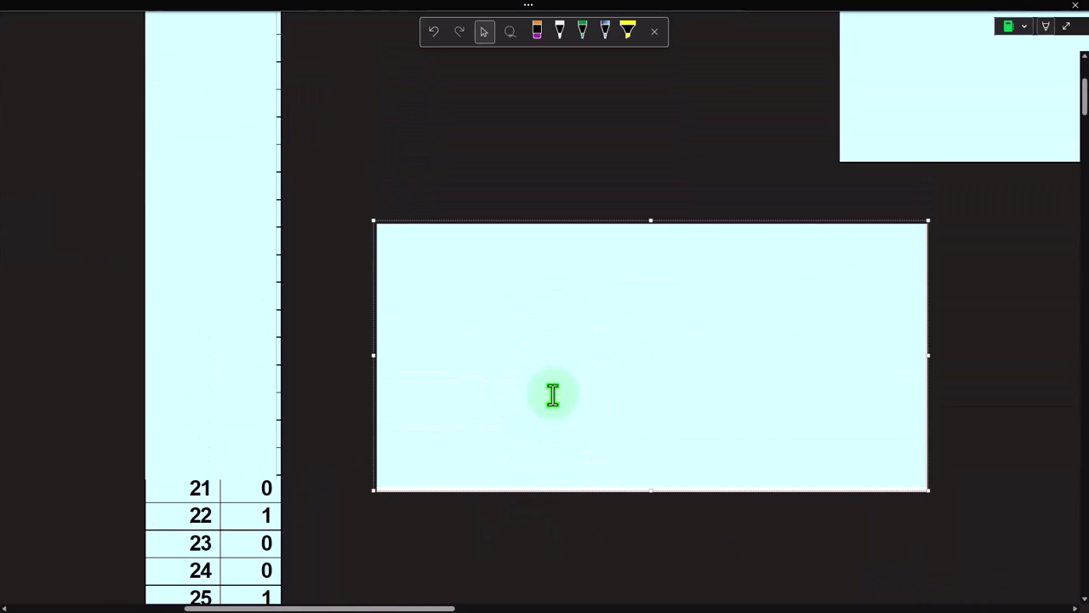
left_click(552, 394)
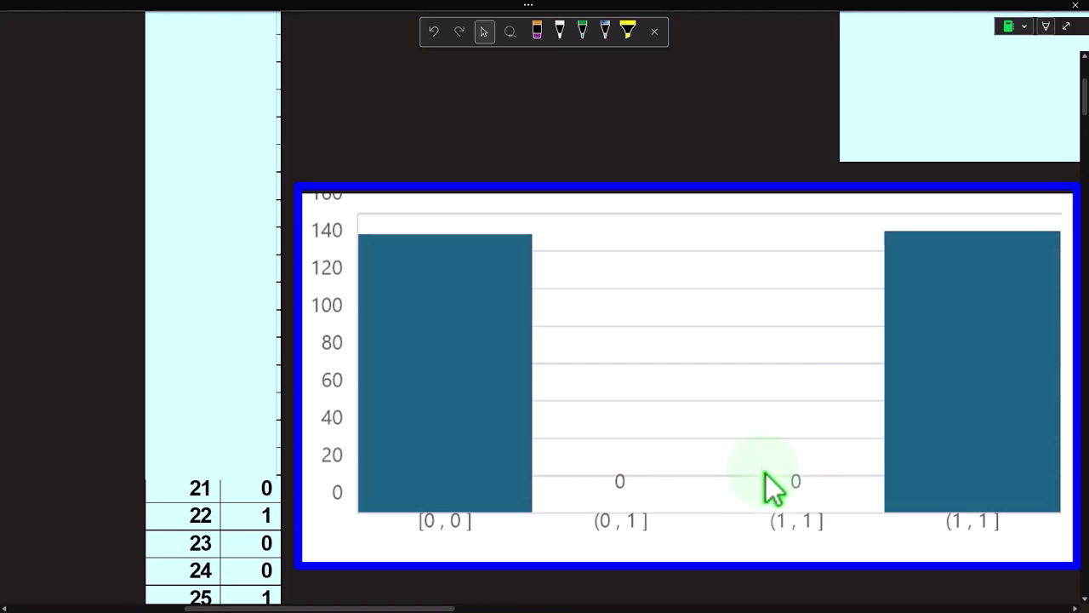
left_click_drag(433, 606, 241, 606)
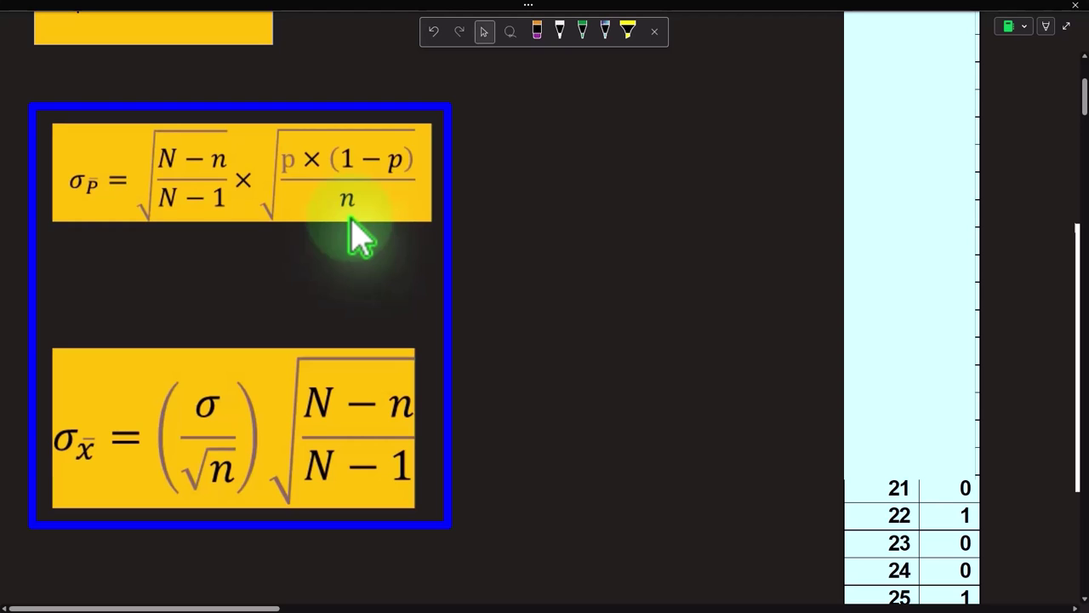
left_click(263, 349)
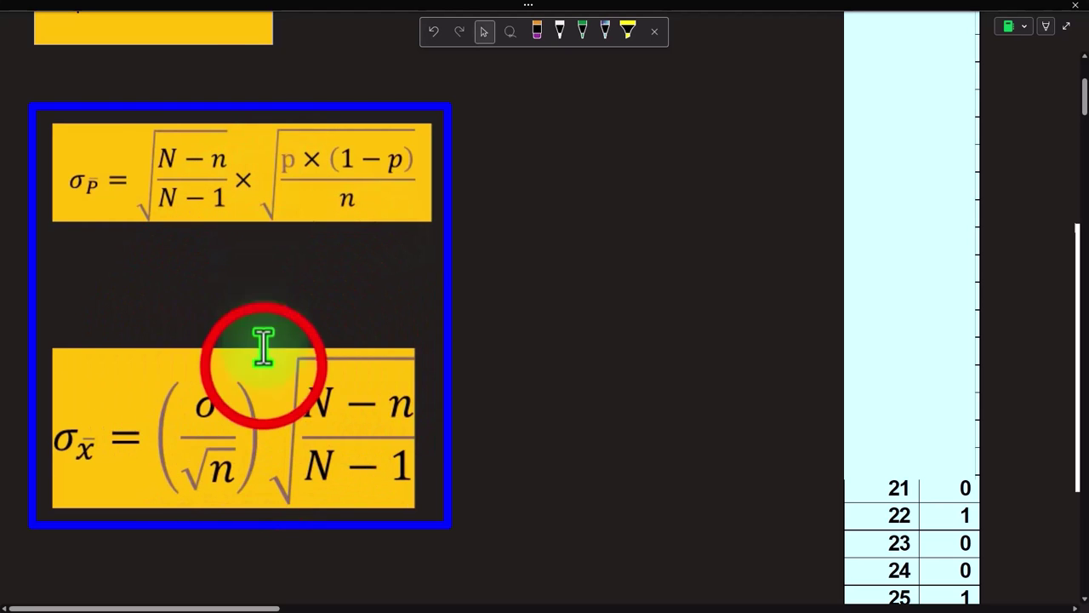
left_click(284, 184)
left_click(286, 364)
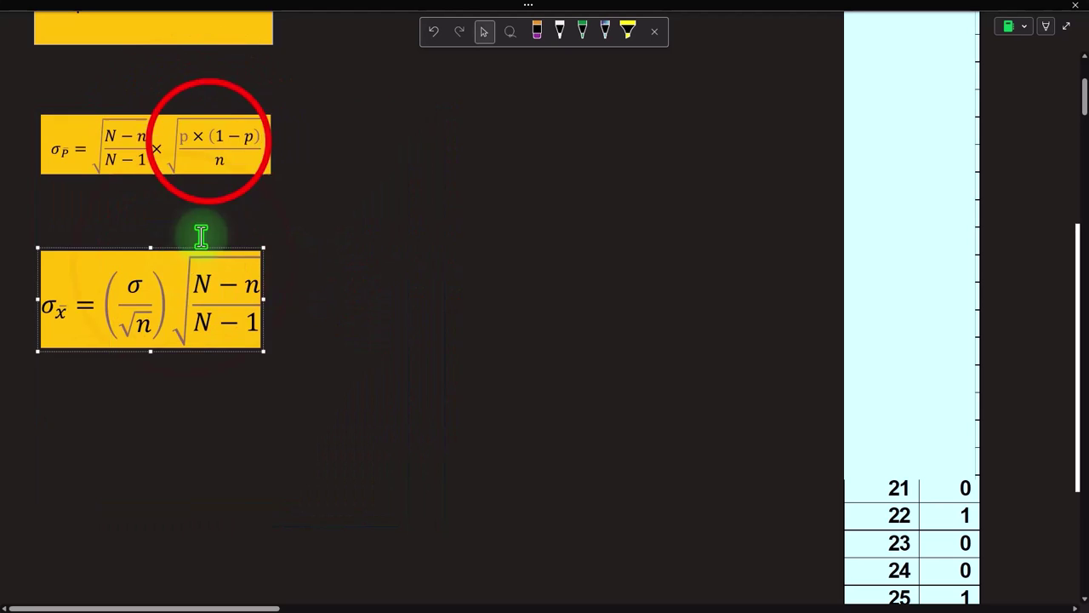
left_click(210, 141)
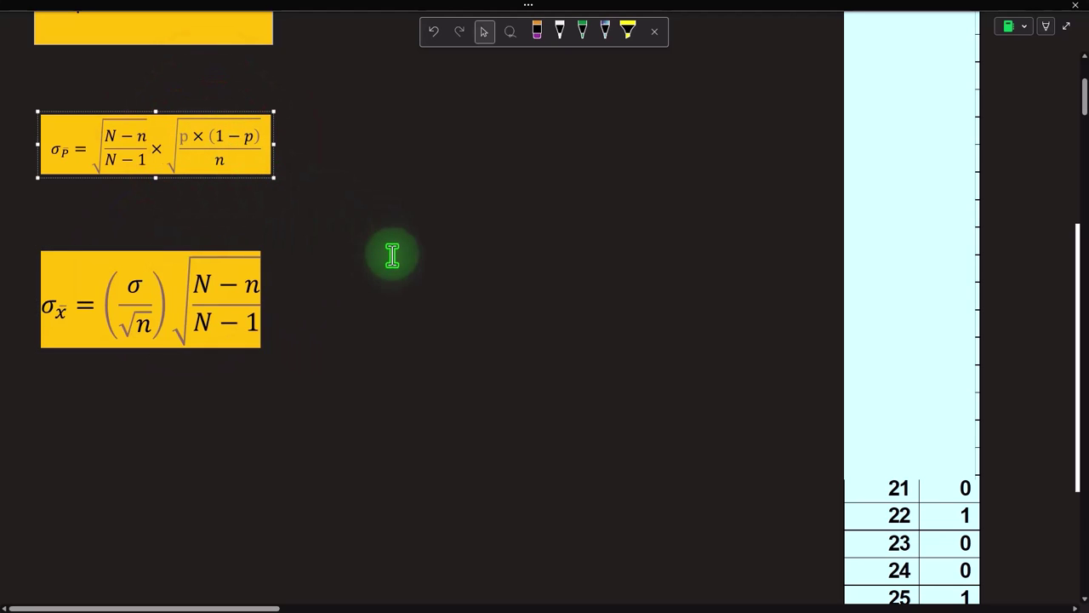
scroll(405, 283, "up", 1)
scroll(404, 284, "up", 3)
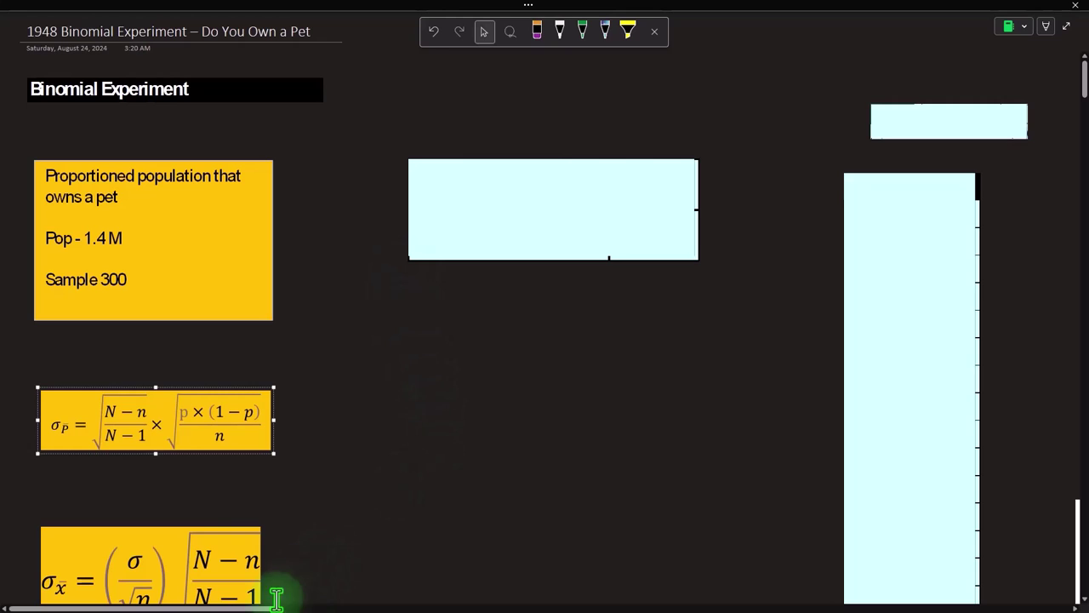
- Add a '1-p= No Pet | 0' row below 'p= Own Pet | 1' in the light-blue table
left_click(515, 193)
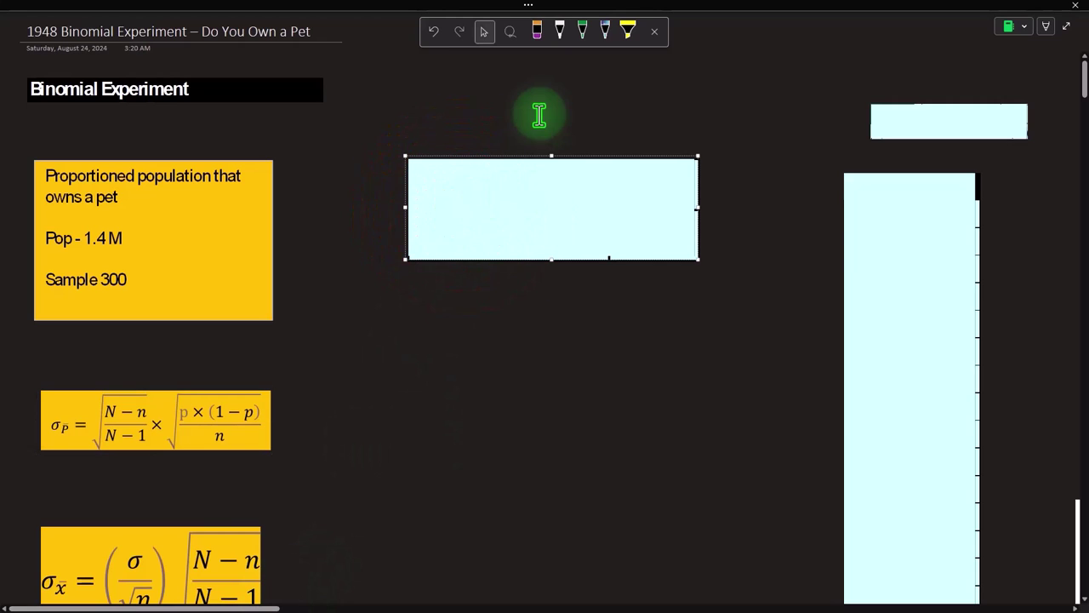
left_click(555, 160)
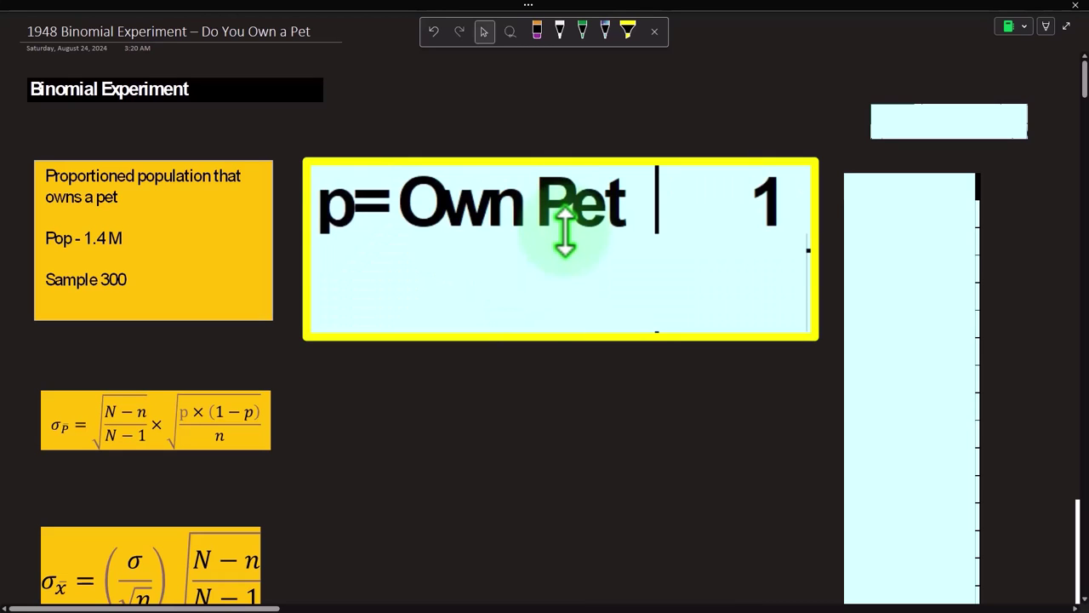
left_click(564, 234)
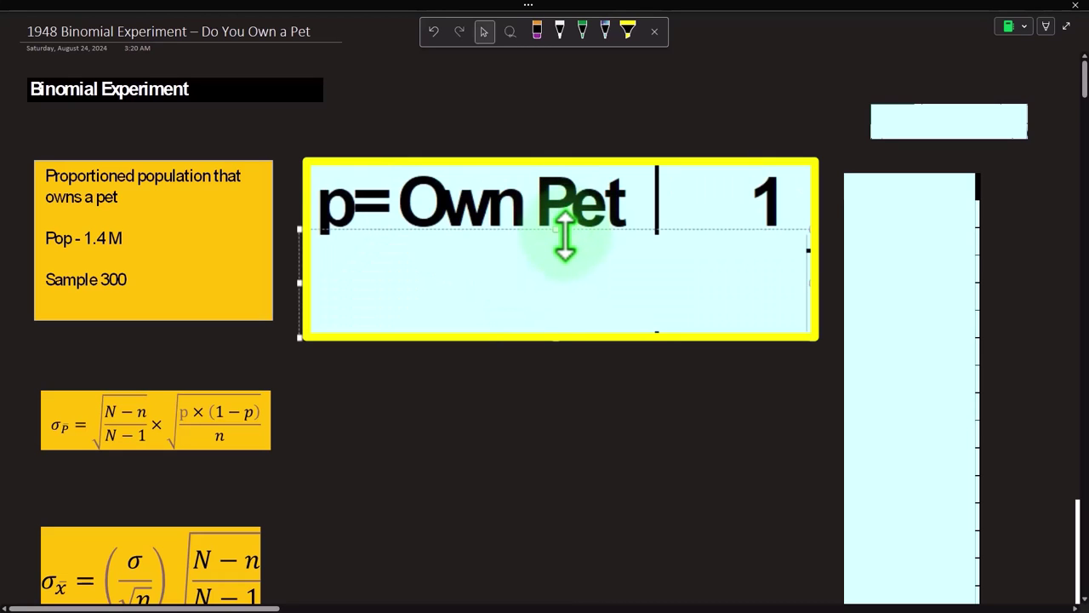
left_click(565, 238)
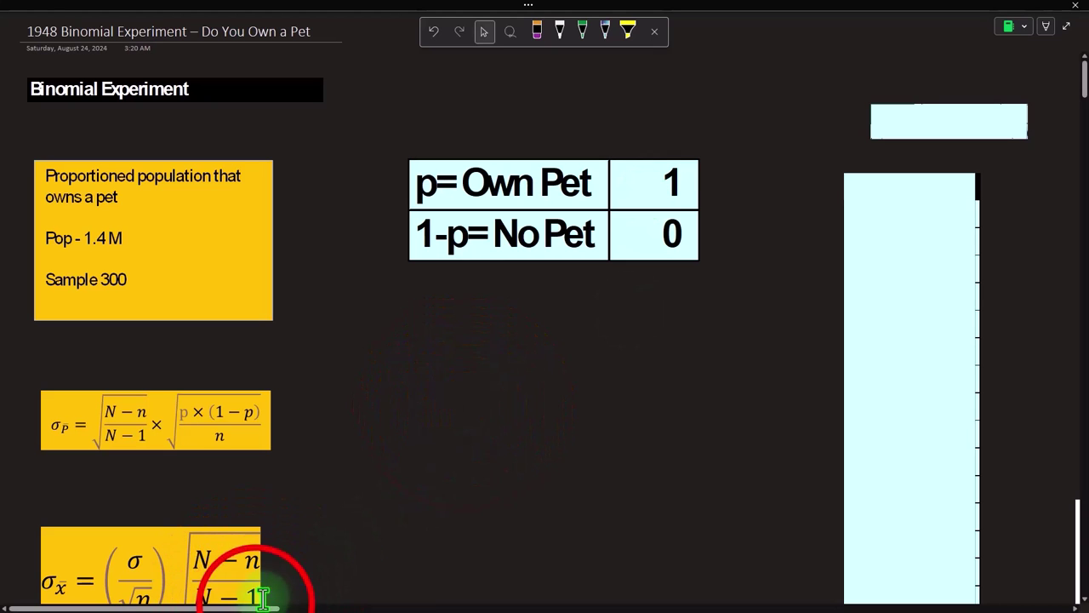
left_click_drag(263, 598, 460, 601)
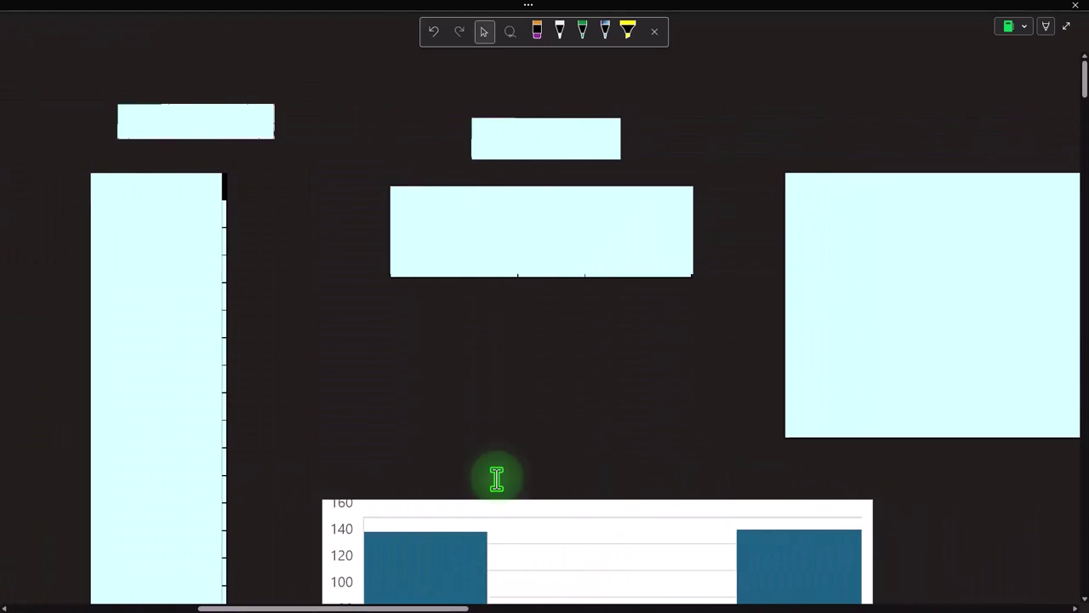
- Show =RANDBETWEEN(0,1) in the small box above the Count/Data column of 0s and 1s
scroll(511, 494, "down", 3)
left_click(431, 530)
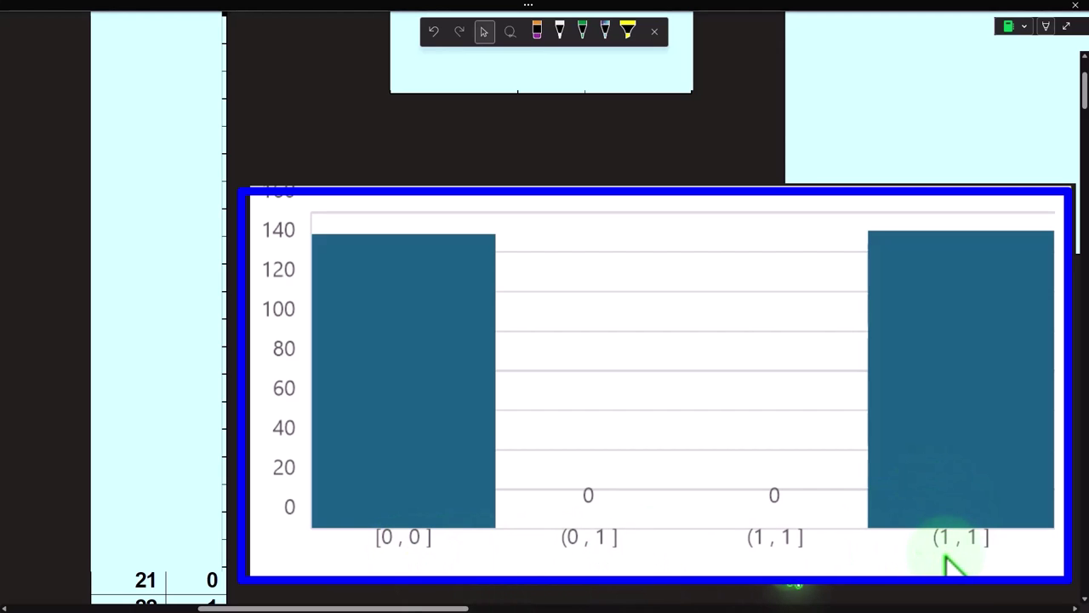
scroll(536, 562, "up", 1)
scroll(536, 562, "up", 2)
left_click_drag(447, 608, 411, 608)
left_click(308, 115)
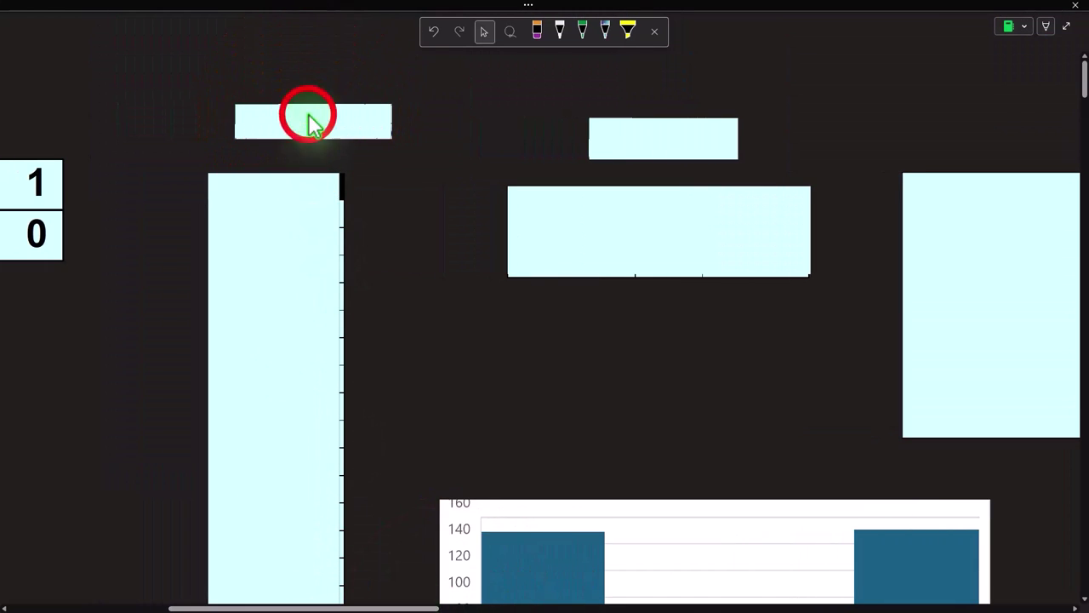
double_click(308, 115)
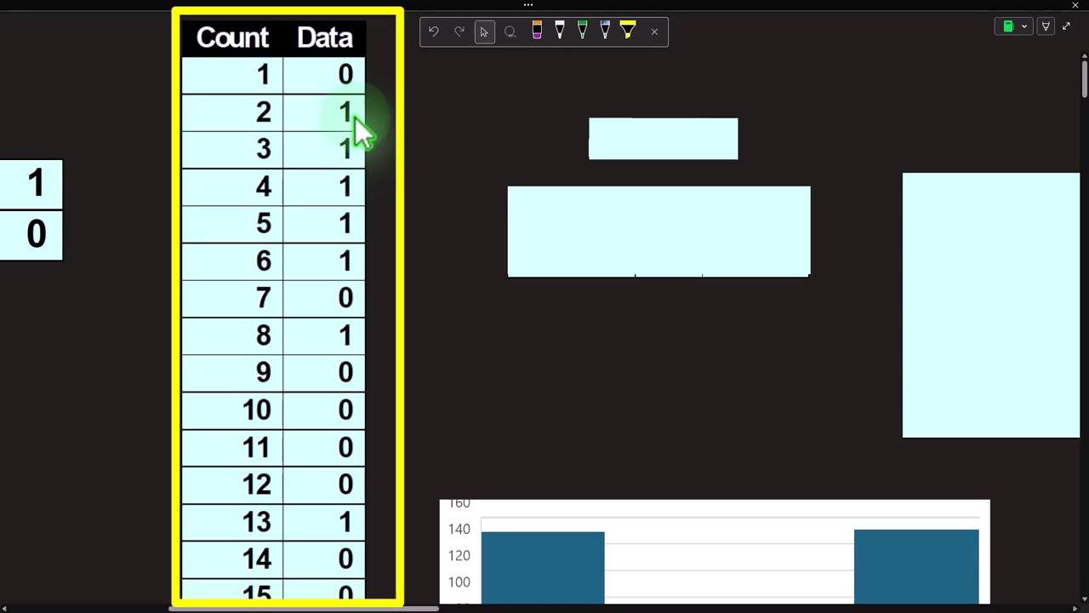
- Uncover the COUNTIF rows: Own Pet 151 (50.33%), No Pet 149 (49.67%), Total 300 (100.00%)
left_click(365, 594)
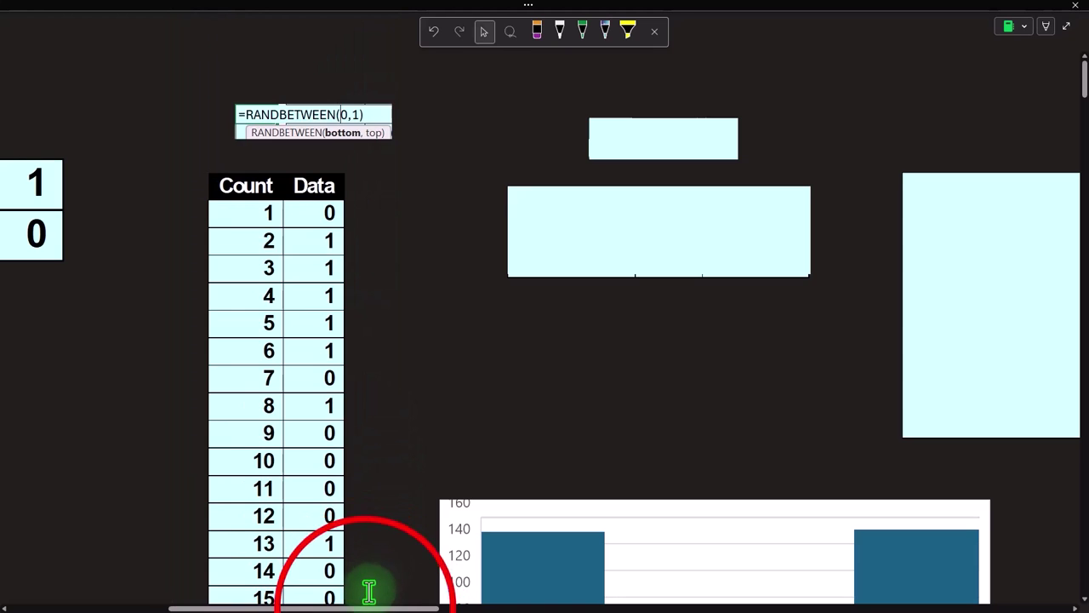
left_click_drag(366, 606, 415, 606)
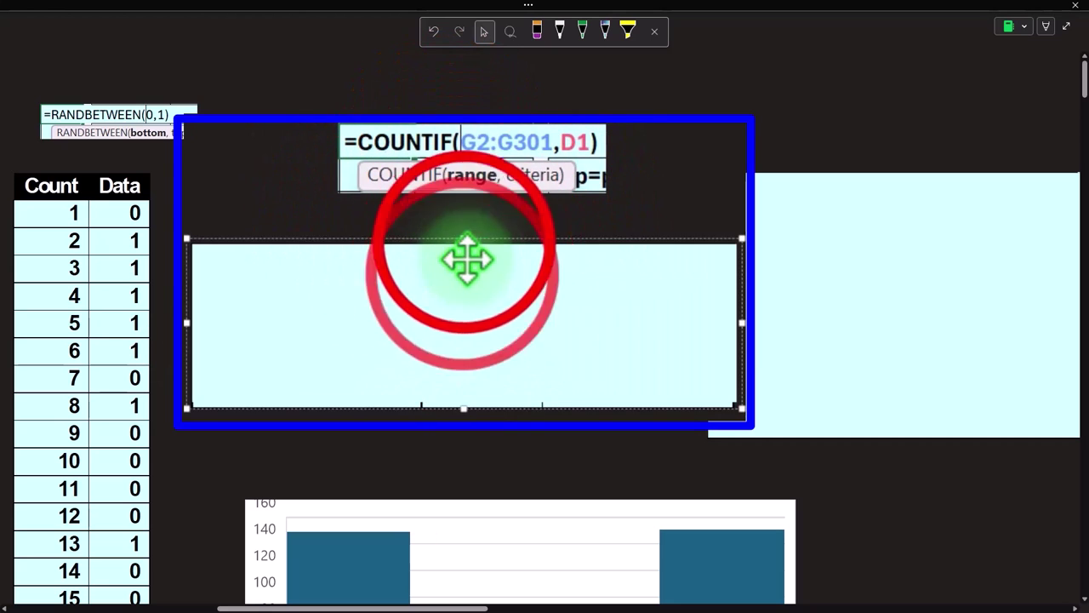
left_click(451, 300)
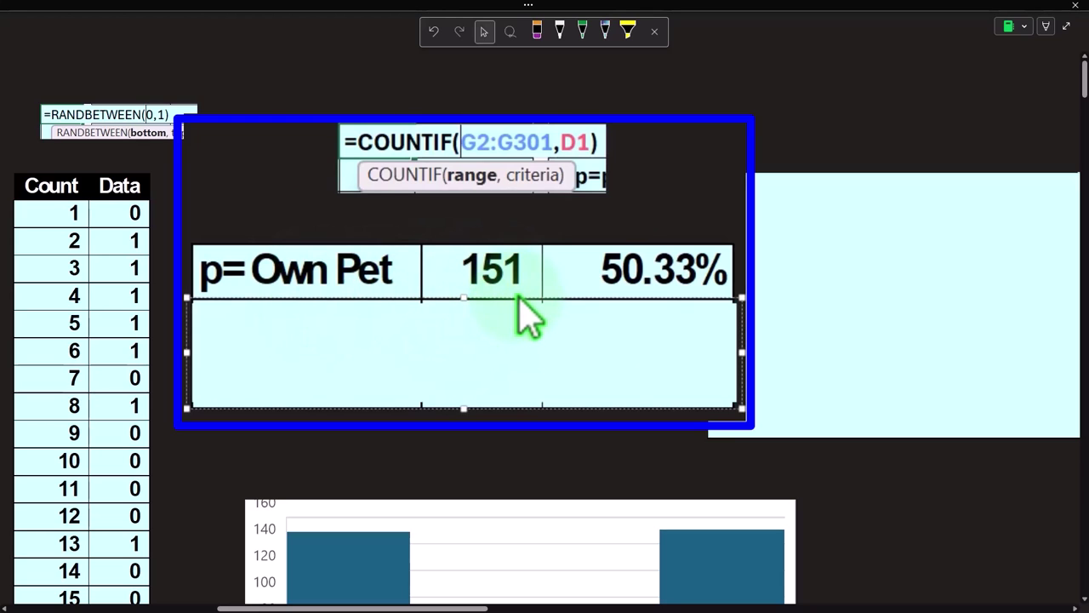
left_click(499, 309)
left_click_drag(463, 301, 464, 349)
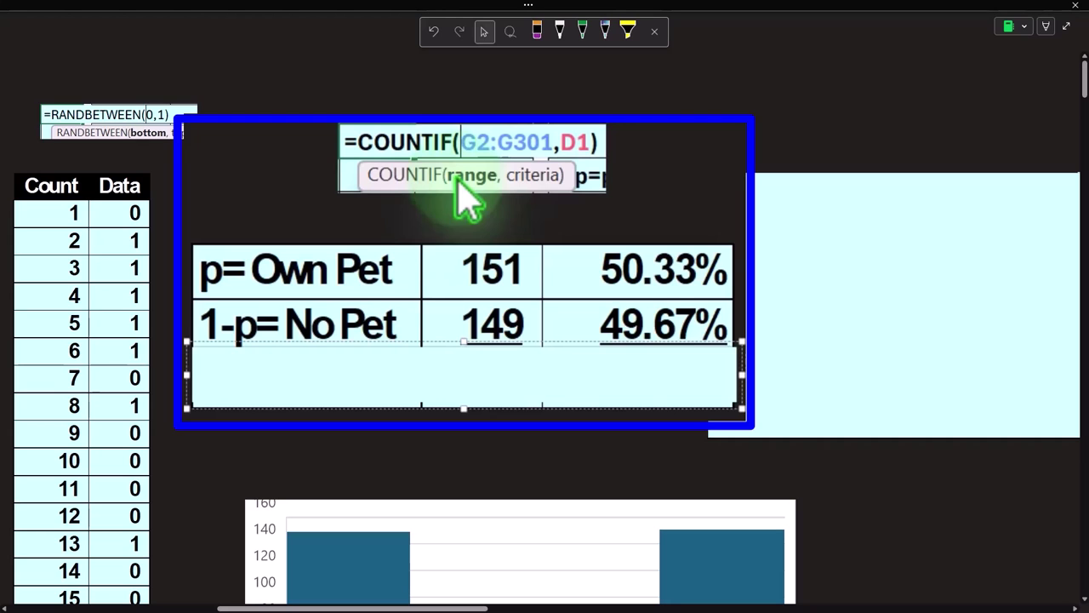
left_click(536, 367)
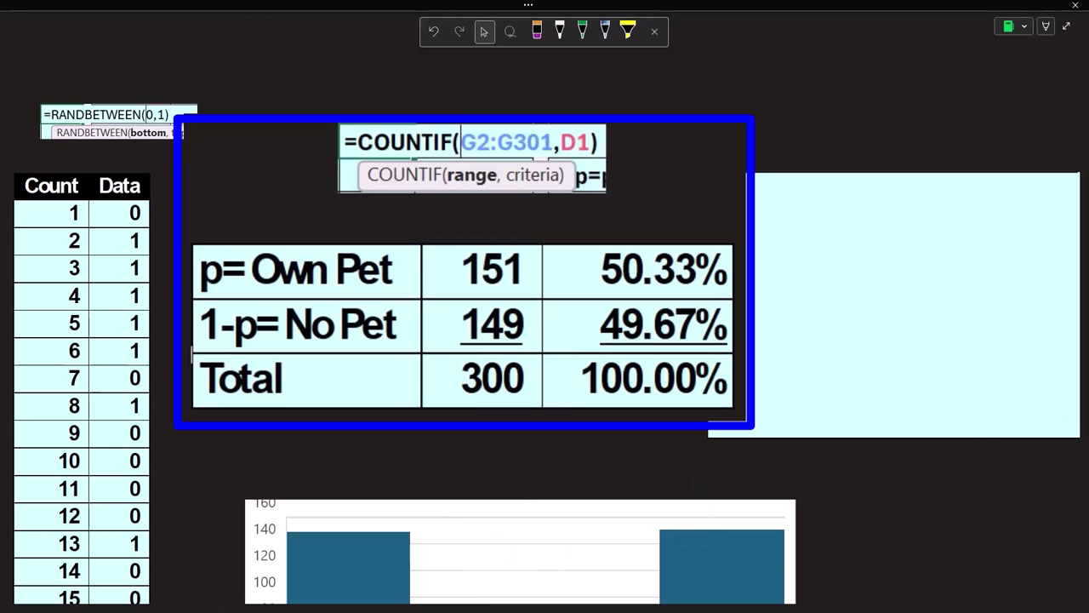
- Compute 151/300 and 149/300 in Calculator beside the table
left_click_drag(911, 238, 826, 176)
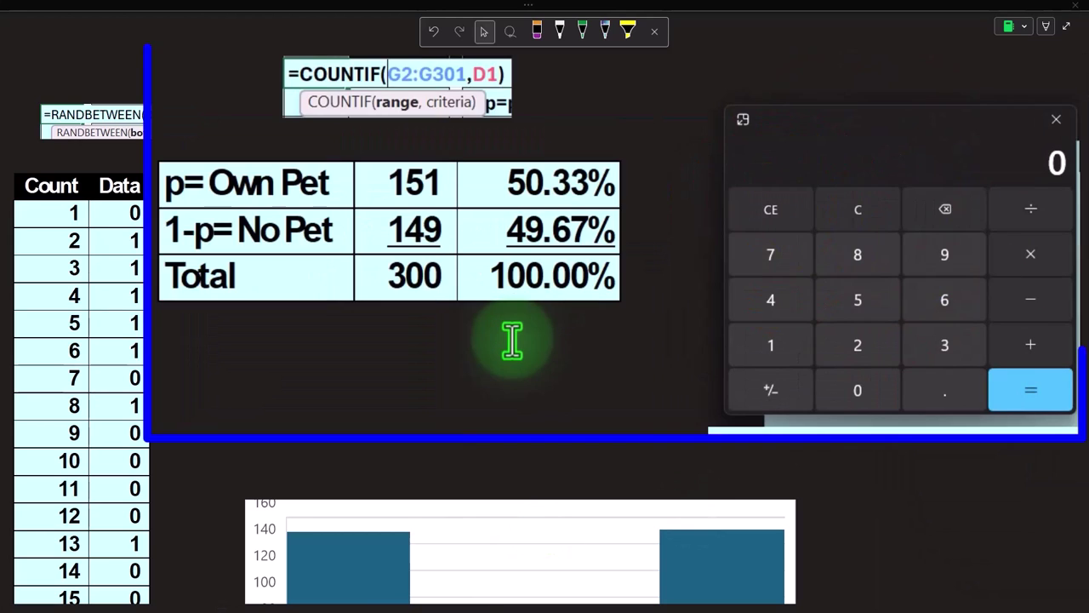
type("151")
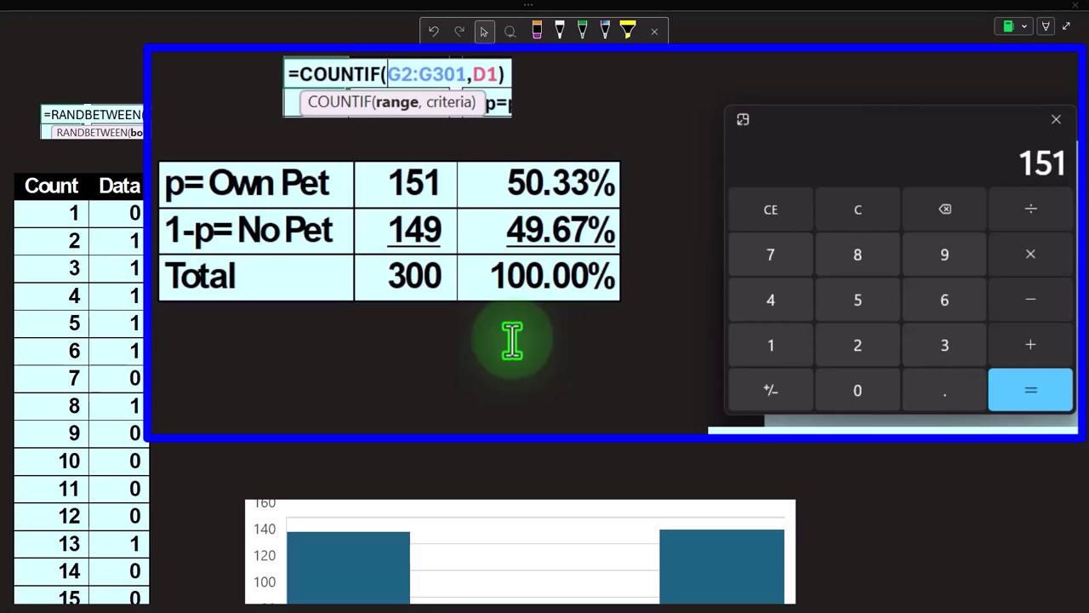
type("/300")
key("Return")
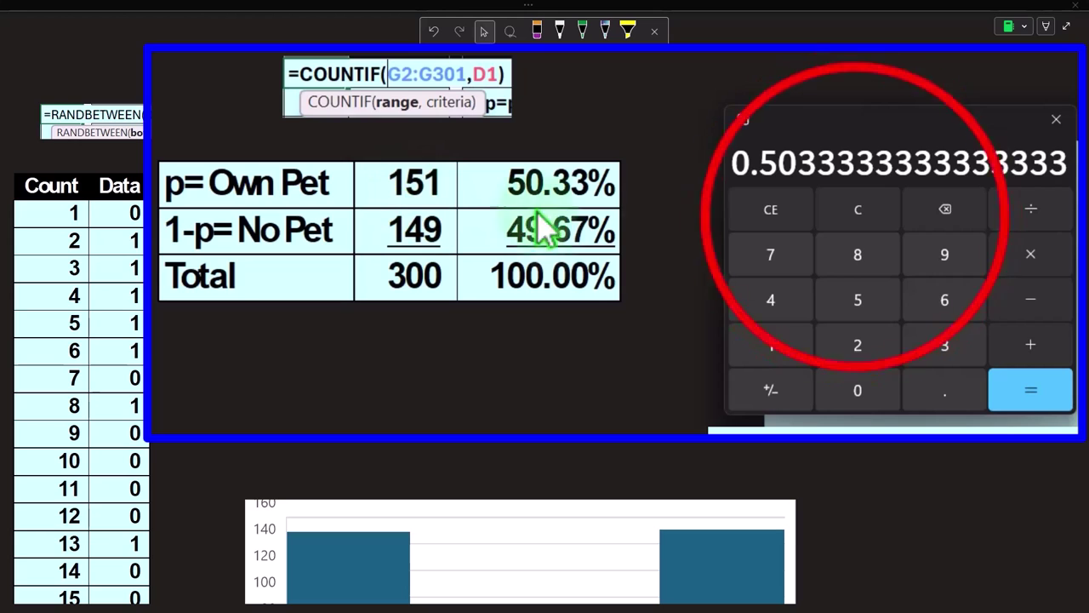
left_click(840, 221)
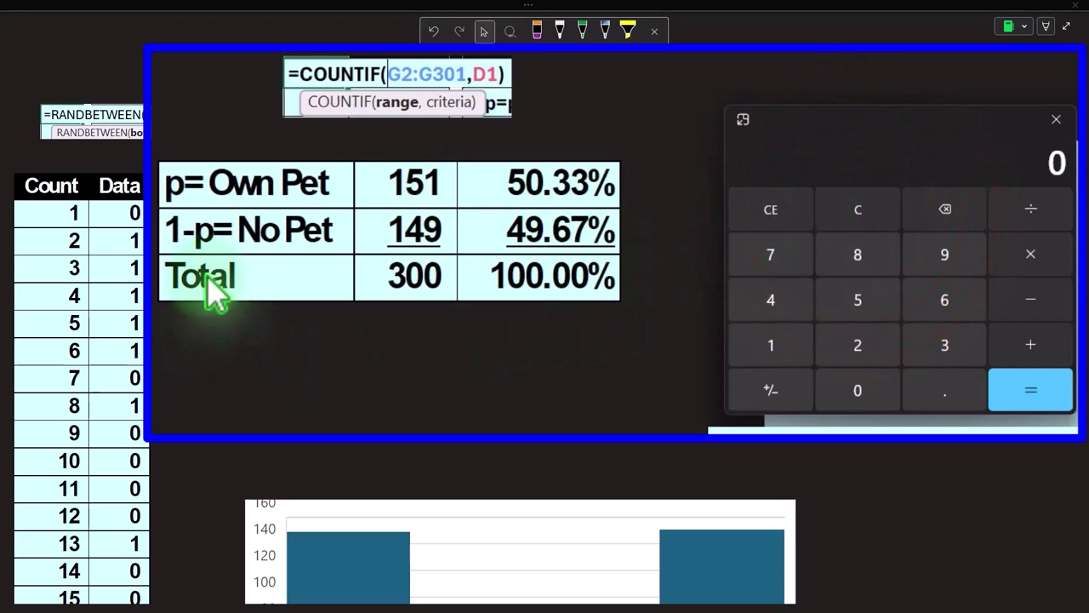
type("149")
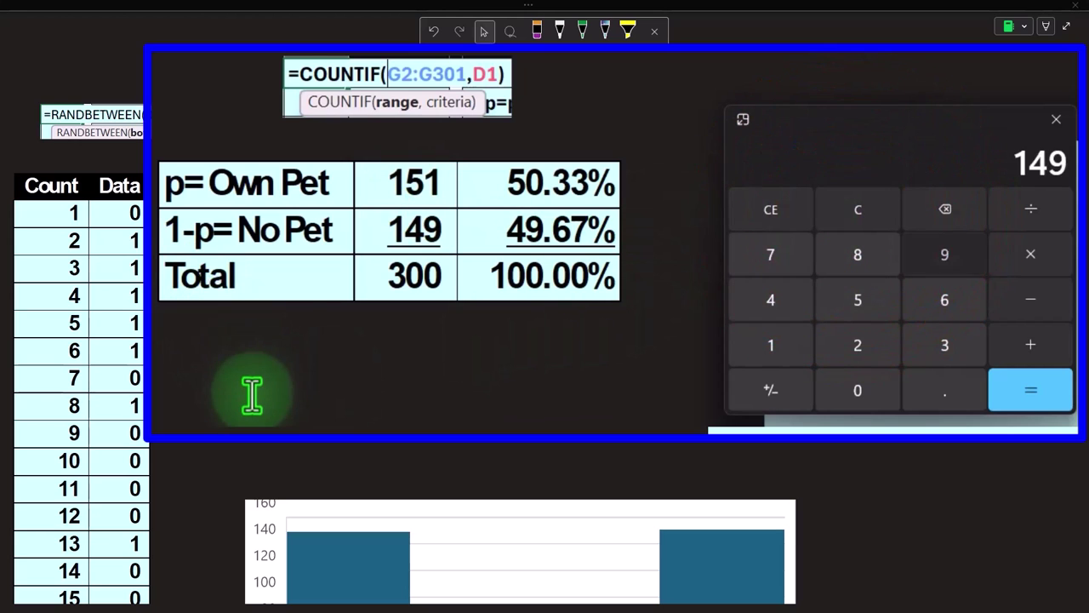
type("/300")
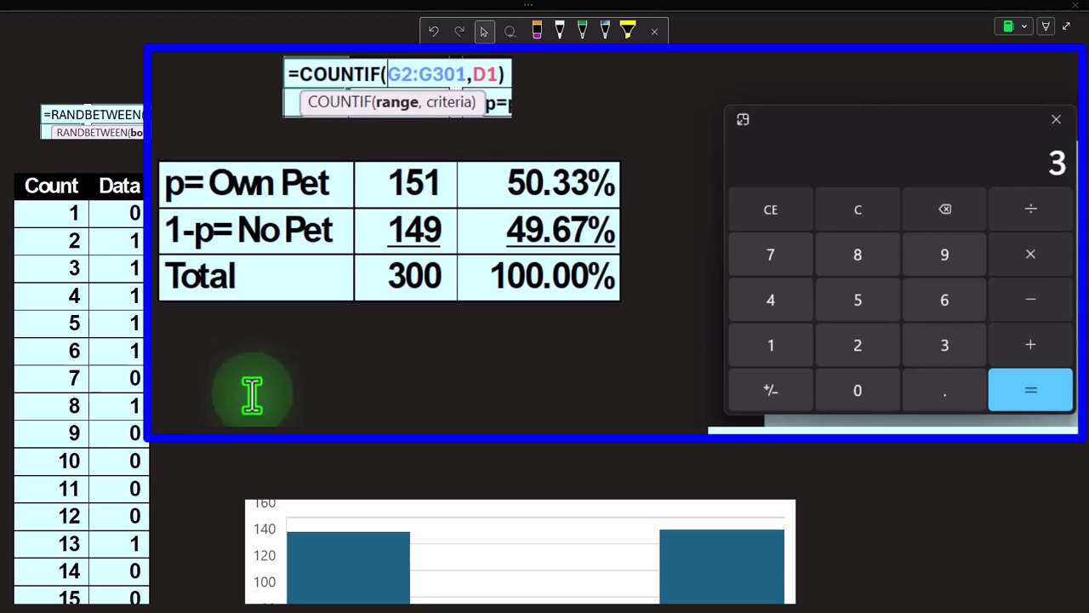
key("Return")
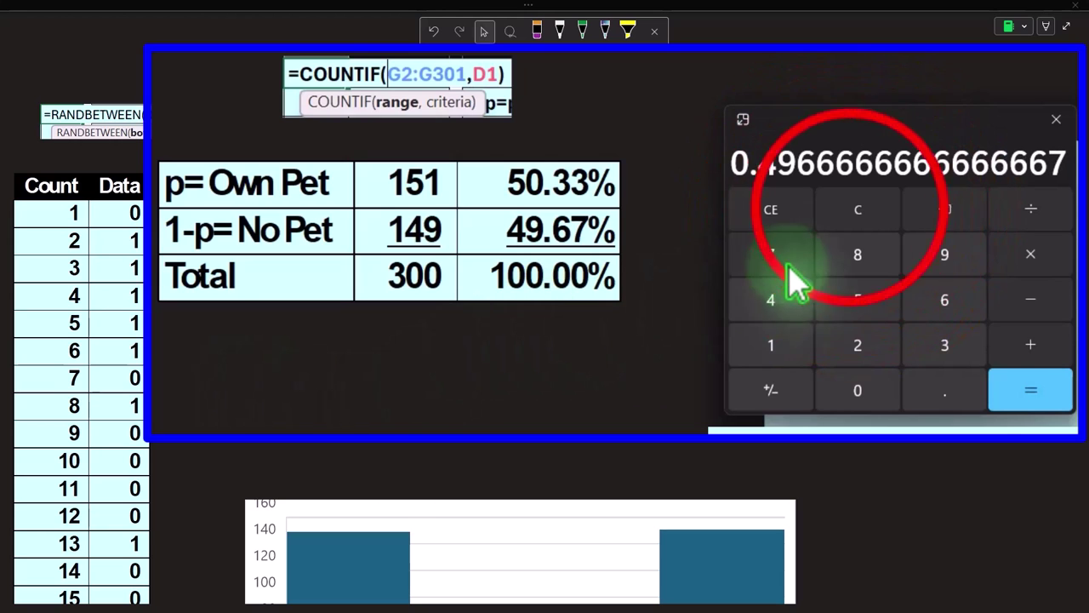
- Compute 100 minus 50.33 in Calculator, giving 49.67
left_click(856, 212)
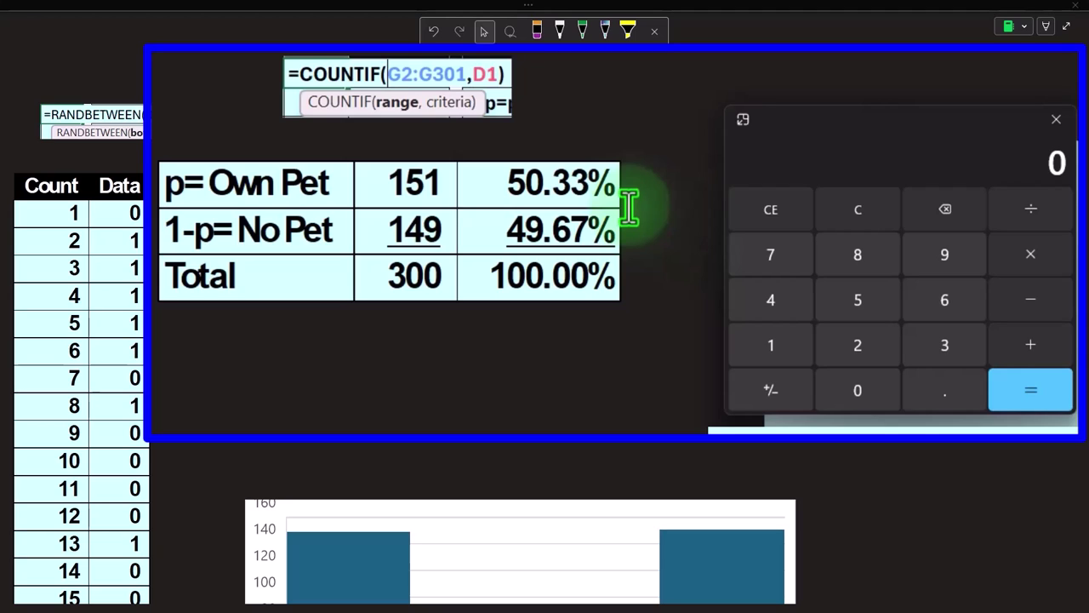
type("100")
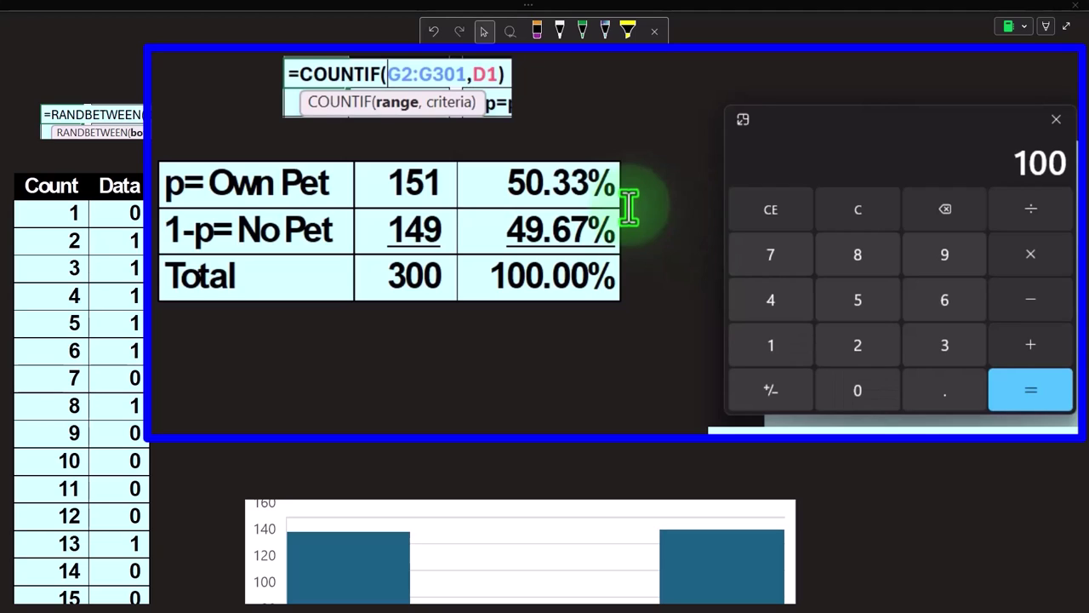
type("-50.333")
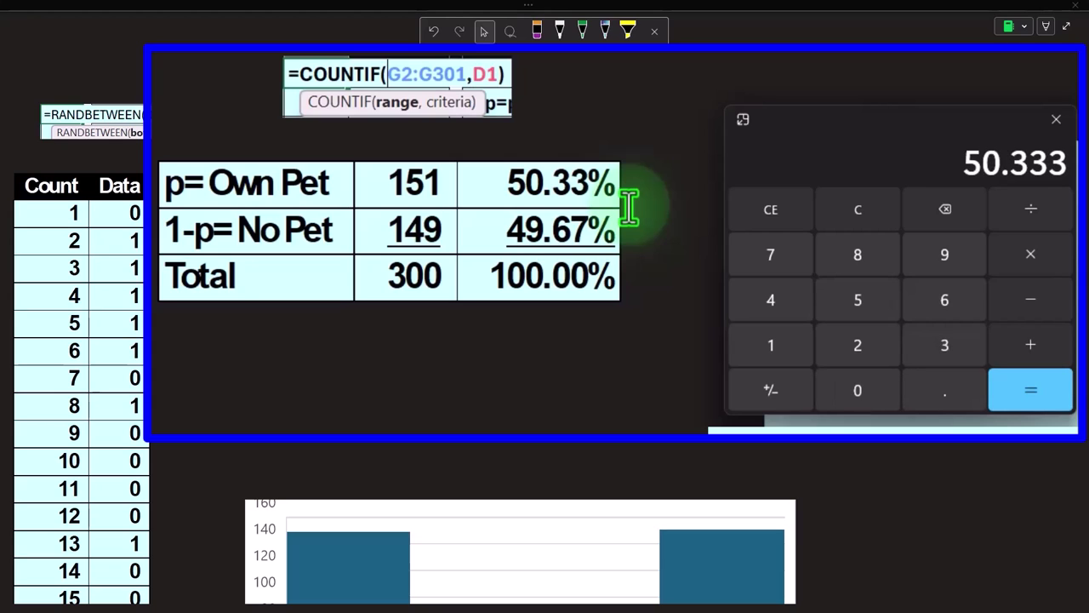
key("BackSpace")
key("Return")
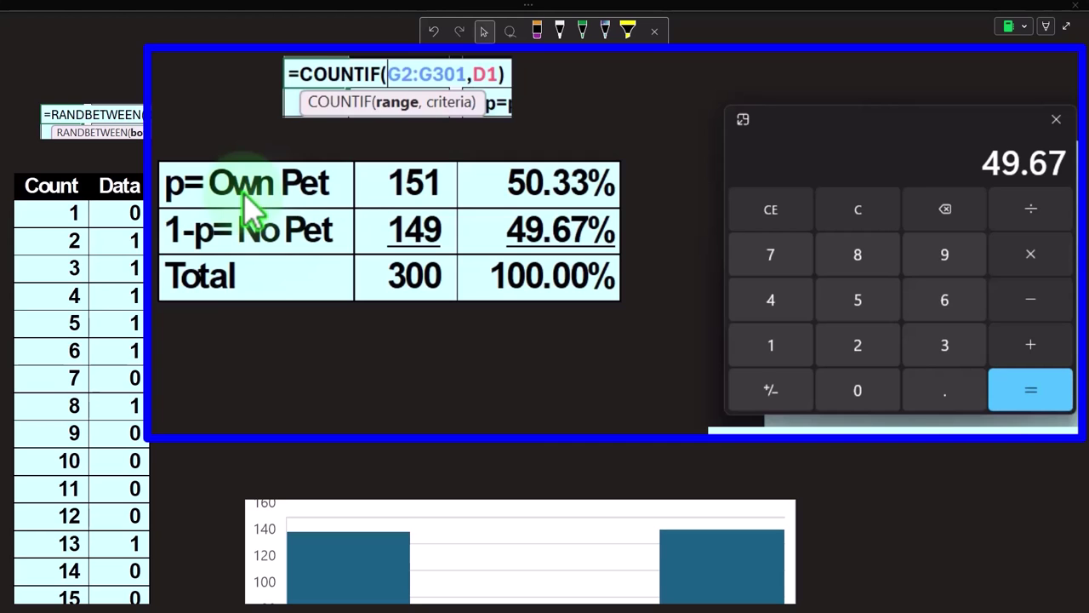
left_click(834, 165)
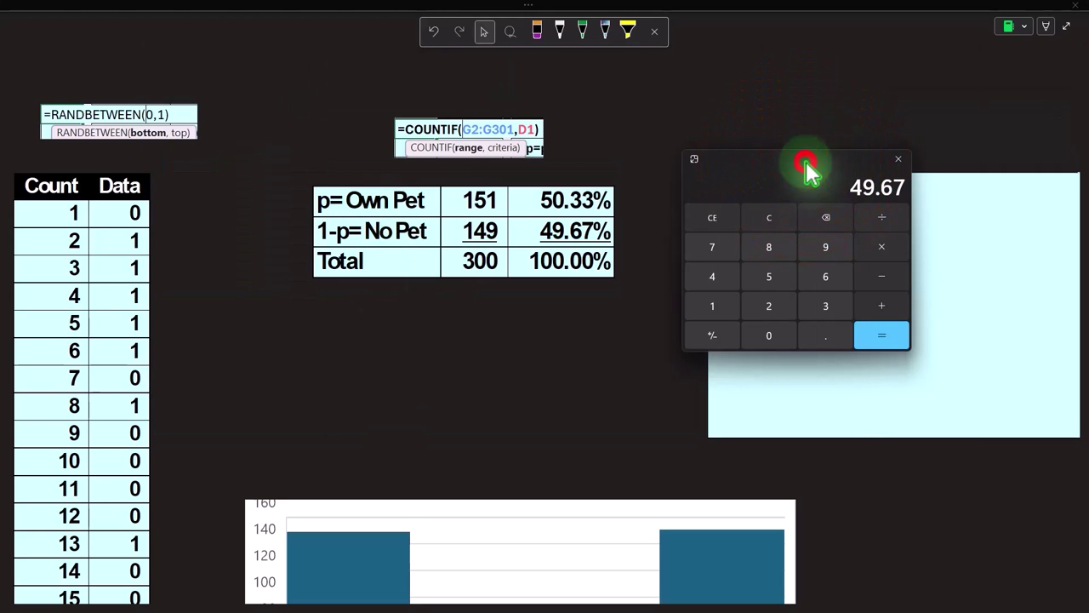
- Close Calculator and uncover the p 50.33% and 1-p 49.67% rows of the summary table
left_click(544, 382)
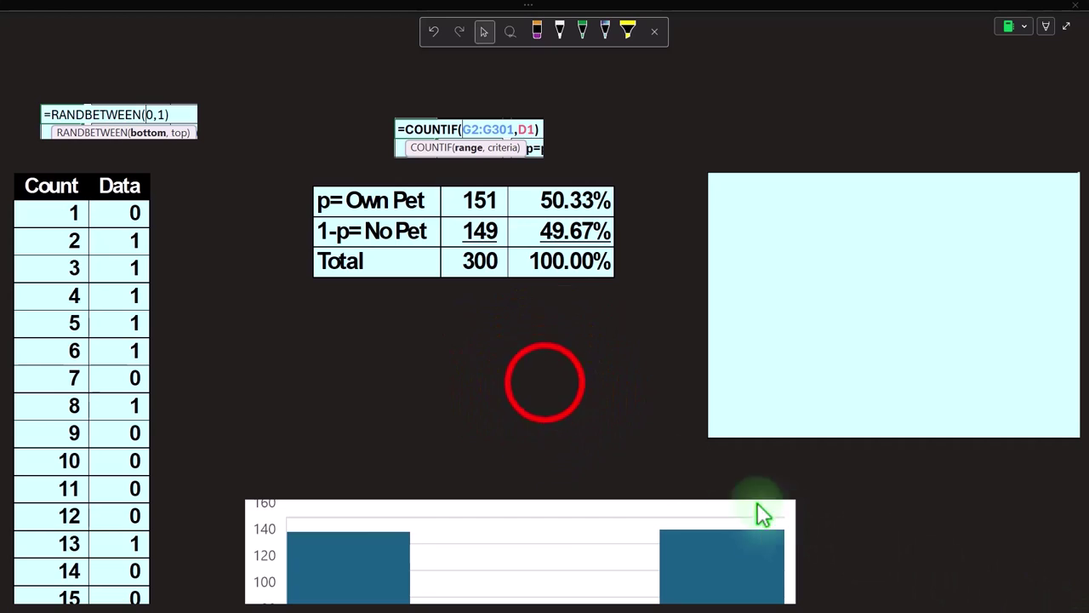
left_click_drag(472, 606, 528, 606)
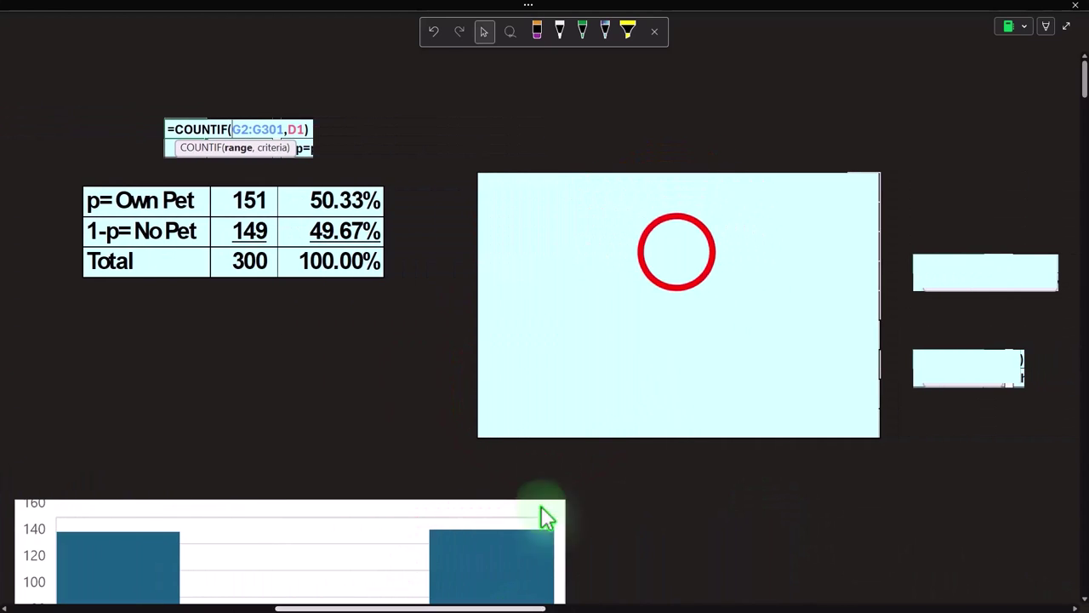
left_click(683, 164)
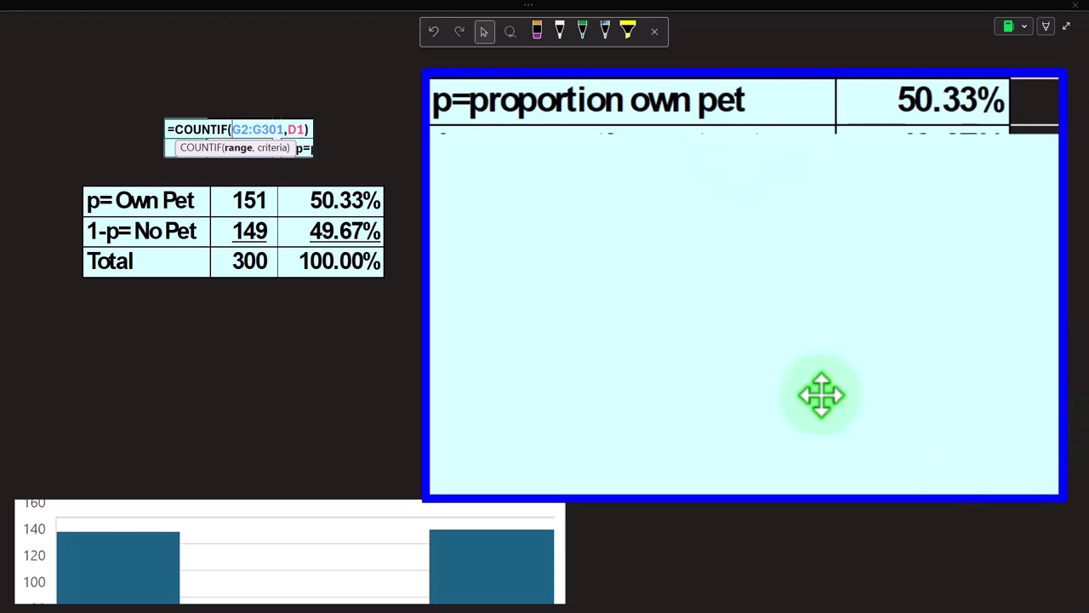
left_click(345, 213)
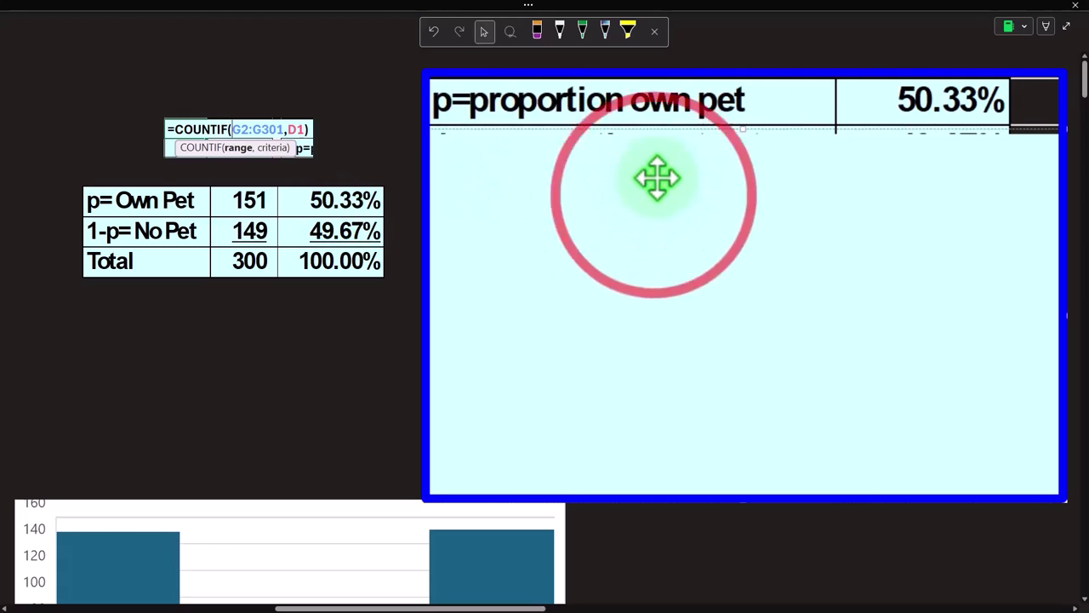
left_click_drag(740, 128, 746, 174)
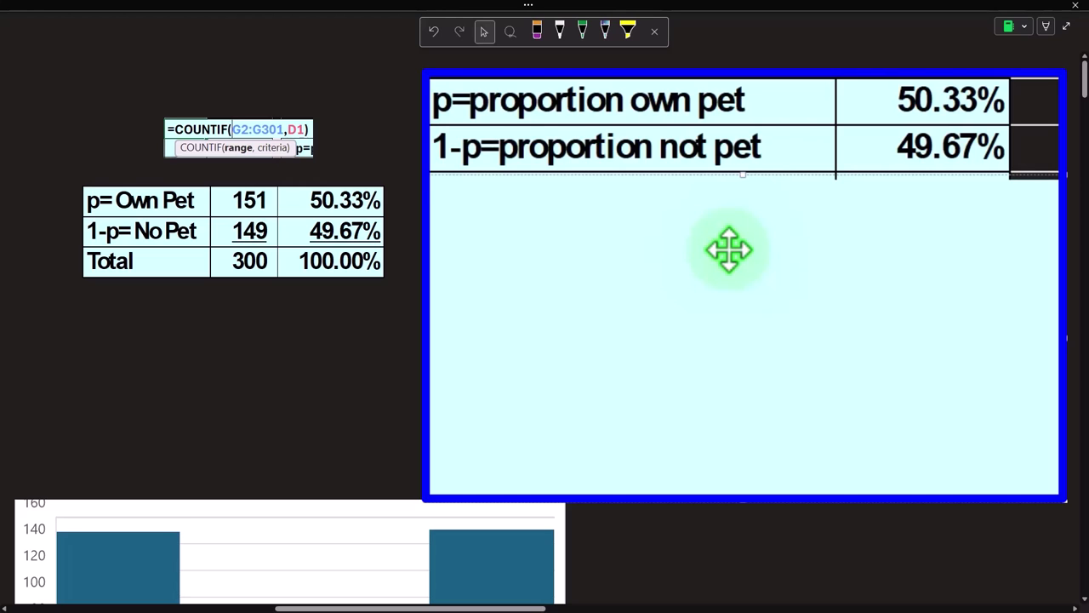
- Uncover the N population 1,400,000 and n sample size 300 rows
left_click(838, 196)
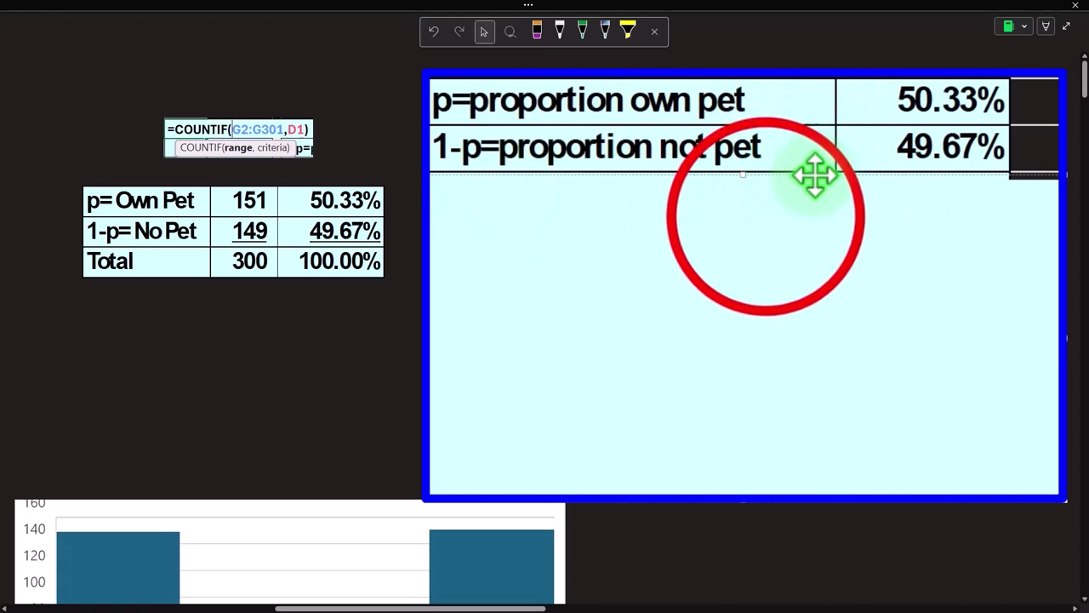
left_click(743, 177)
left_click_drag(743, 177, 743, 213)
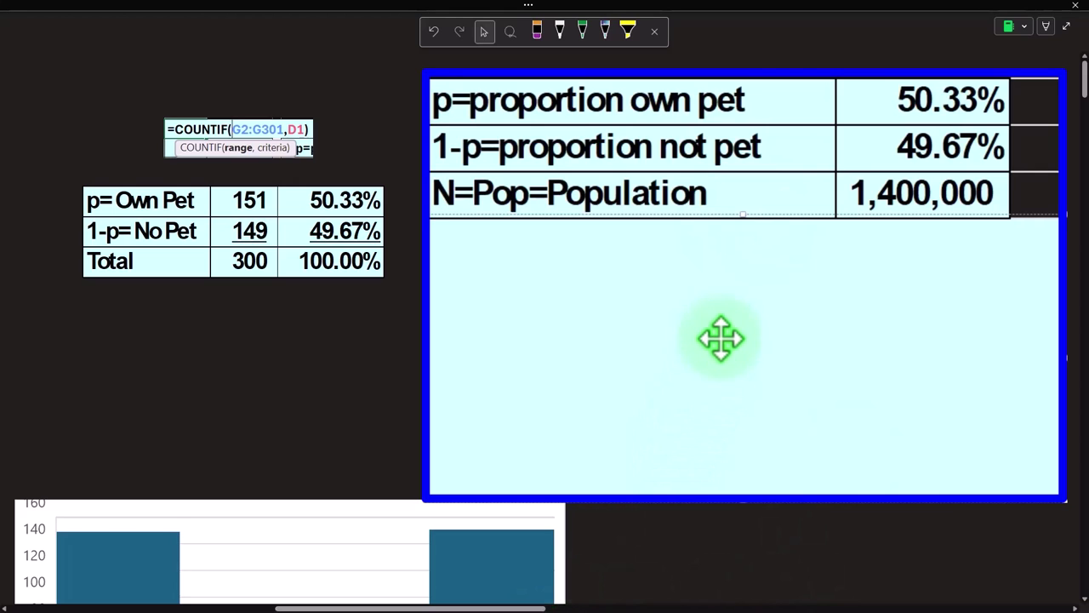
left_click(741, 215)
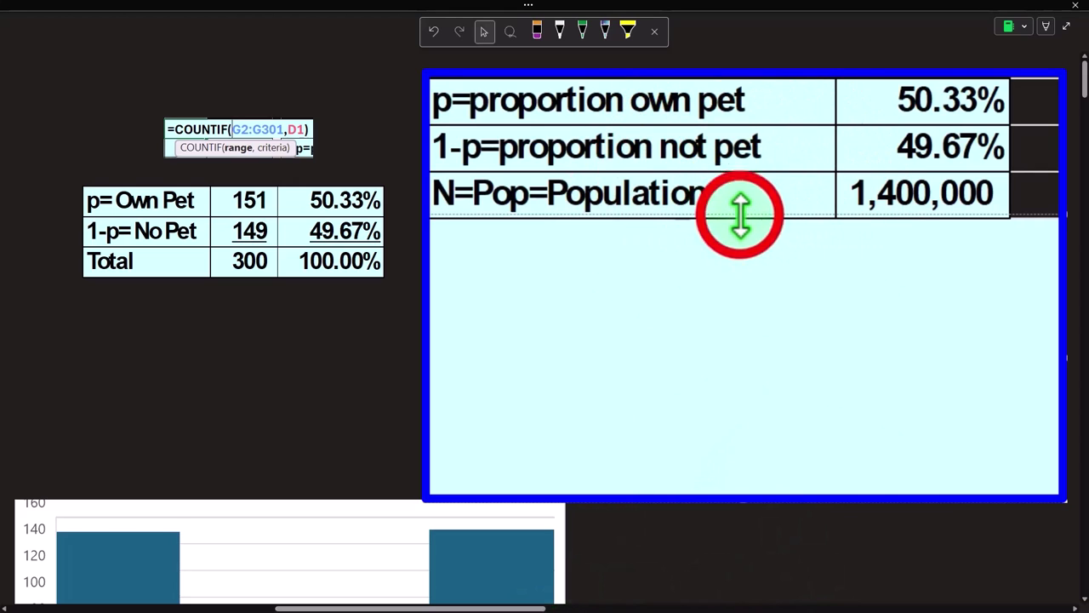
left_click_drag(740, 216, 736, 265)
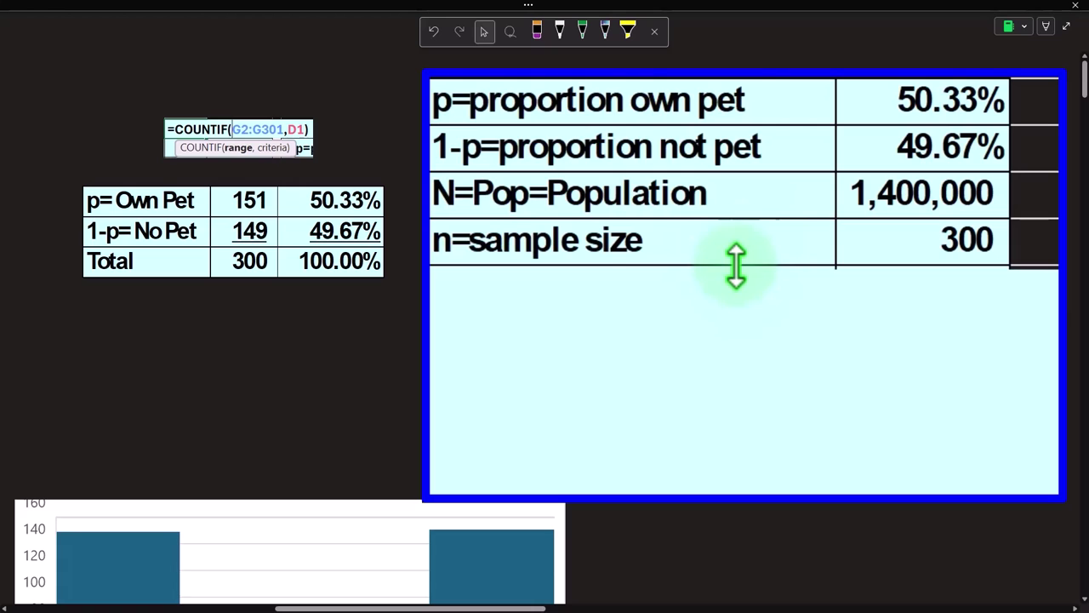
left_click_drag(533, 608, 280, 606)
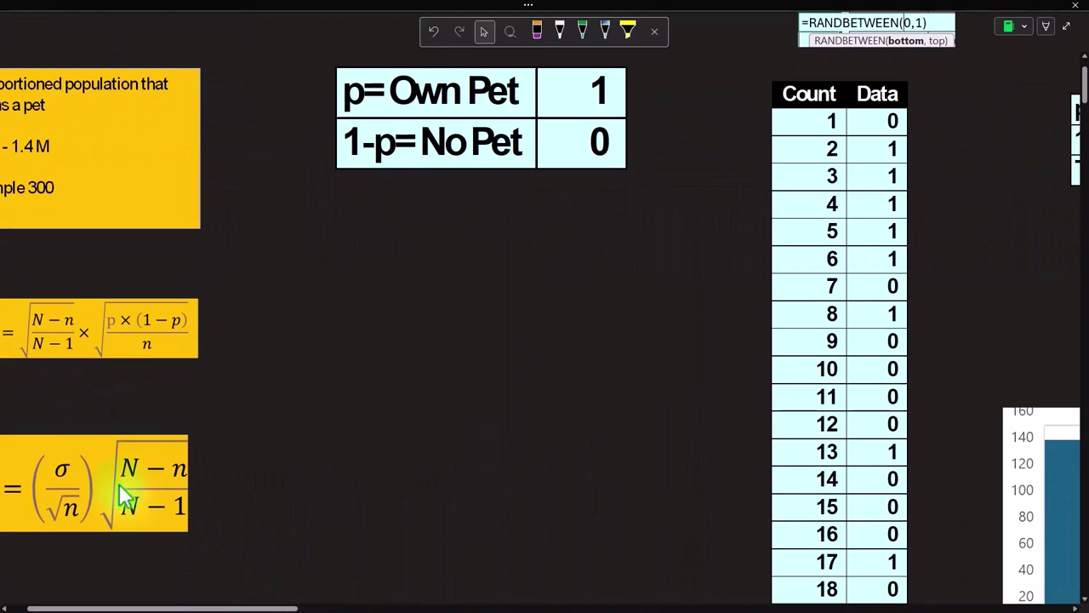
- Pan over to the p, 1-p, N, n parameter table and select the box beside it
left_click(215, 606)
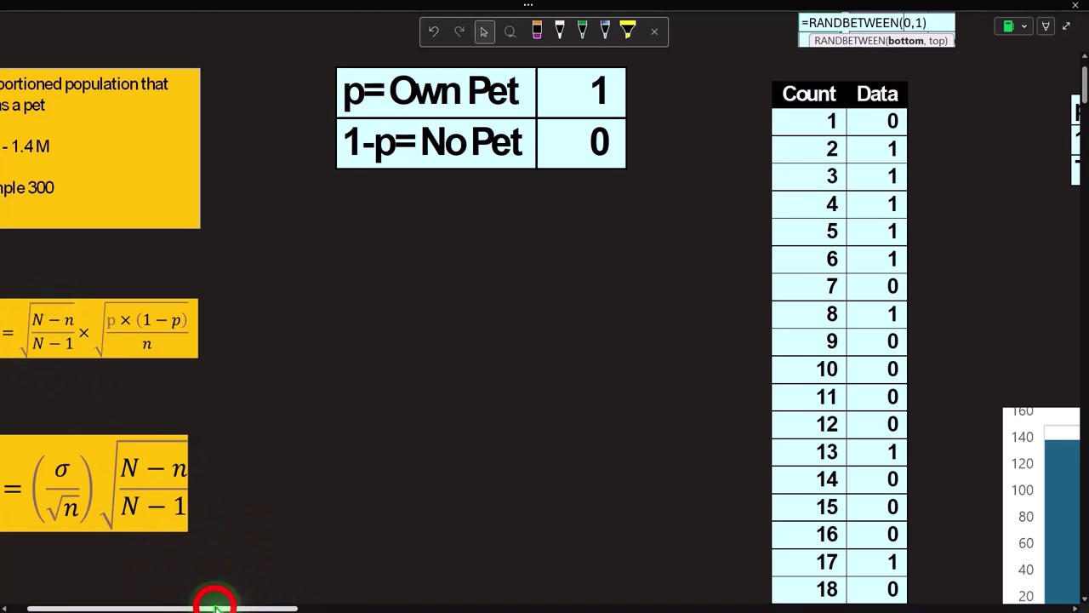
left_click_drag(216, 606, 528, 594)
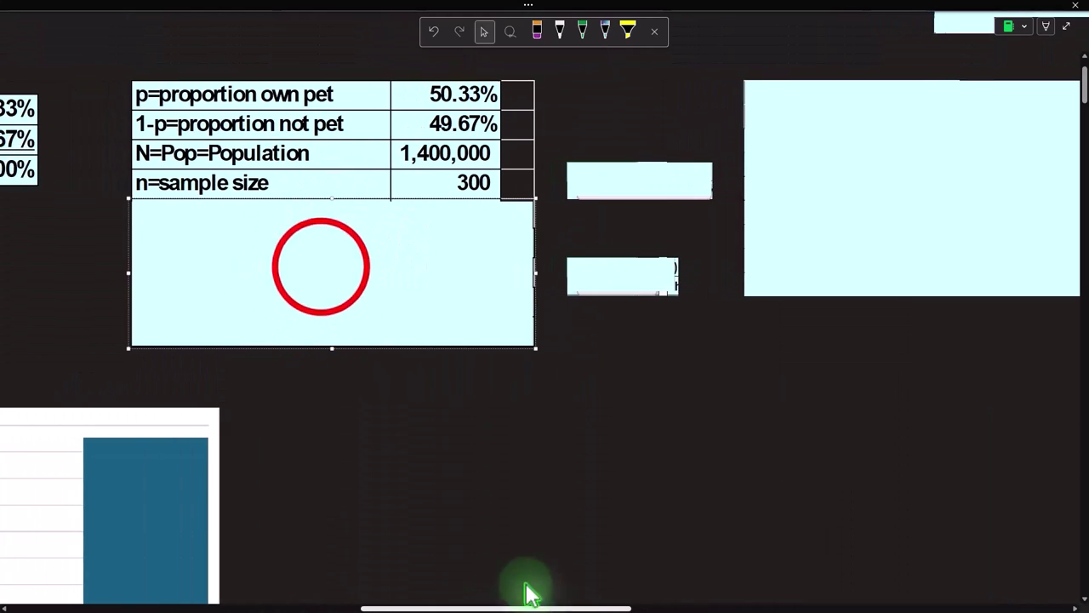
left_click(326, 260)
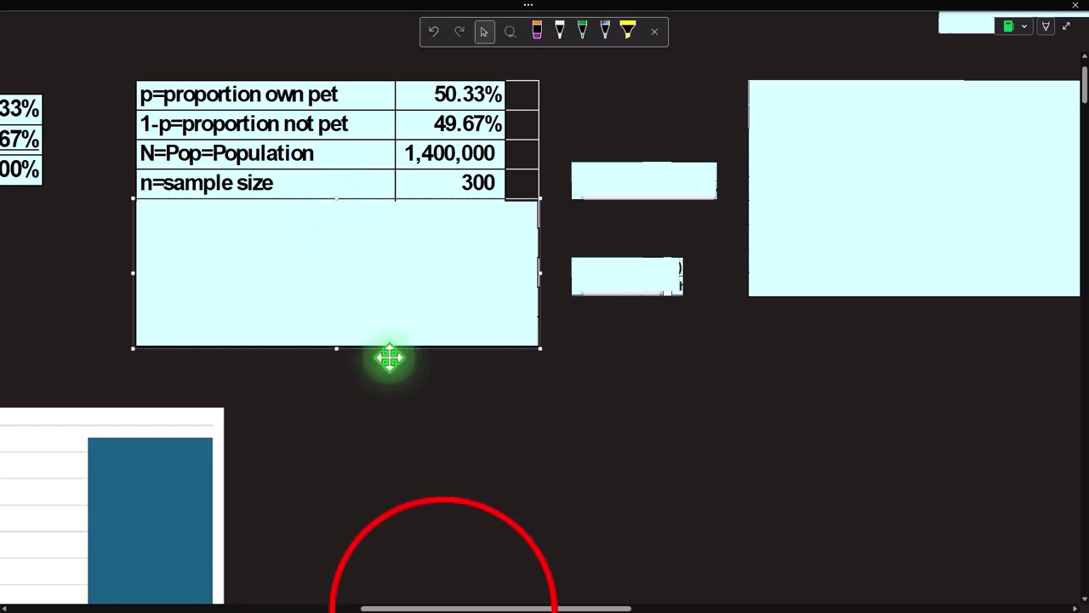
left_click_drag(440, 598, 410, 597)
- Show the COUNT formula behind sample size and uncover the Expected pbar = Pop mean 50.33% row
left_click(741, 209)
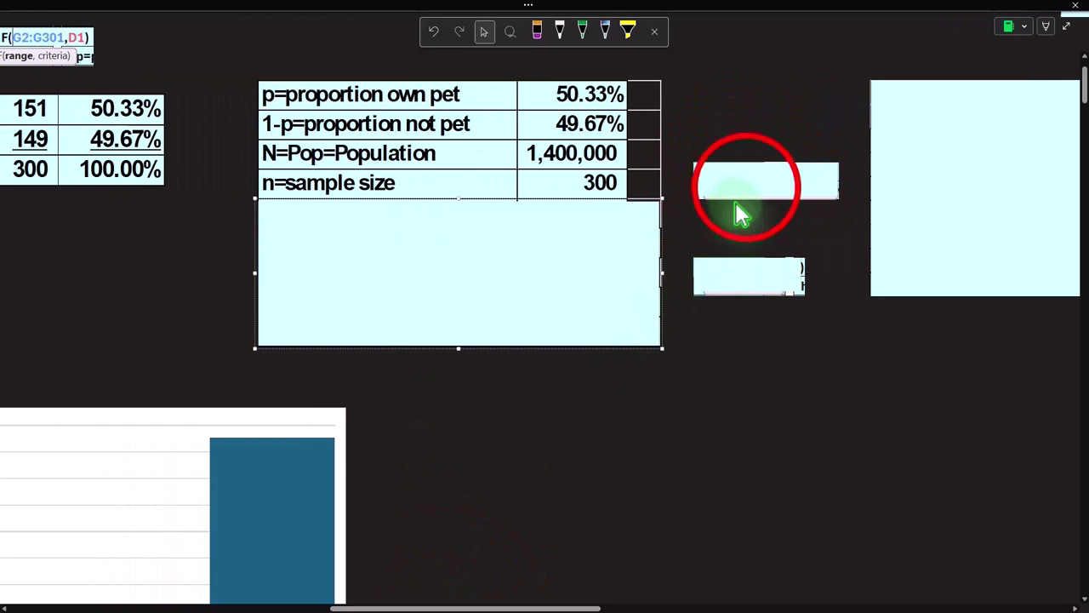
double_click(747, 190)
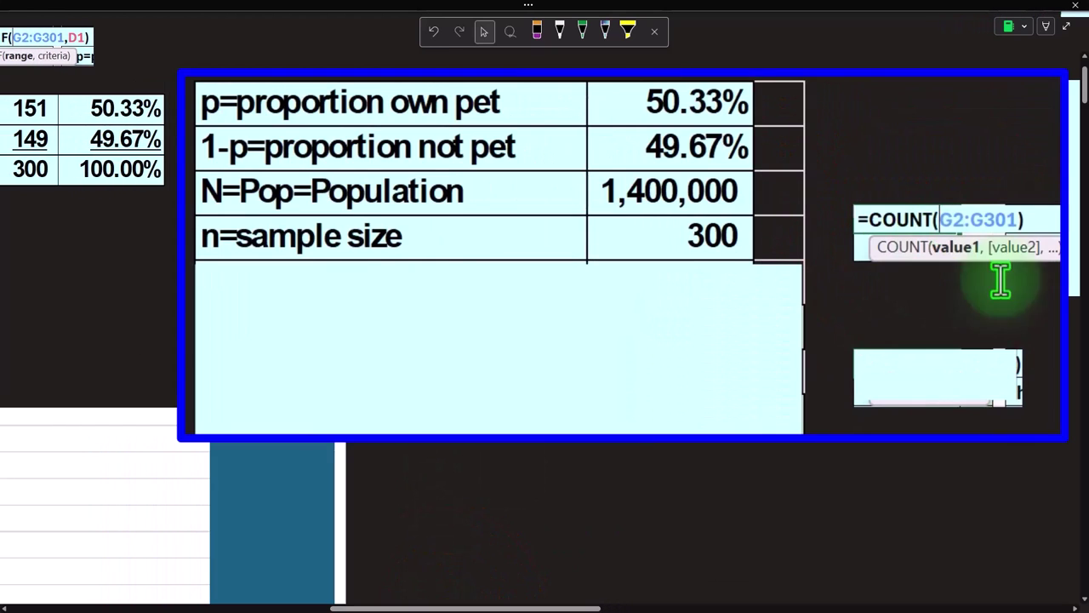
left_click(476, 271)
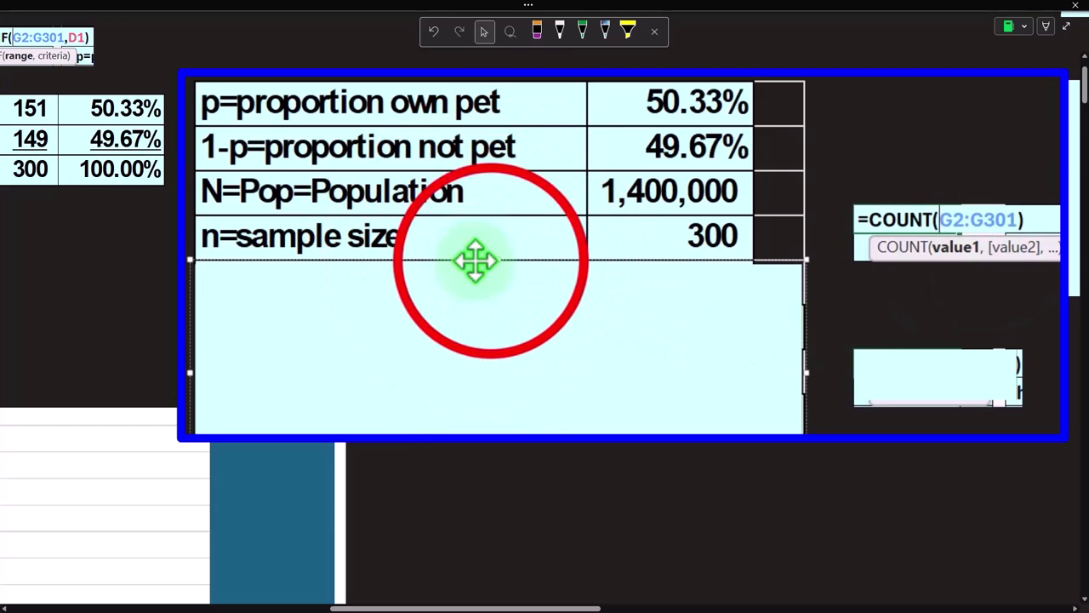
left_click_drag(491, 261, 509, 300)
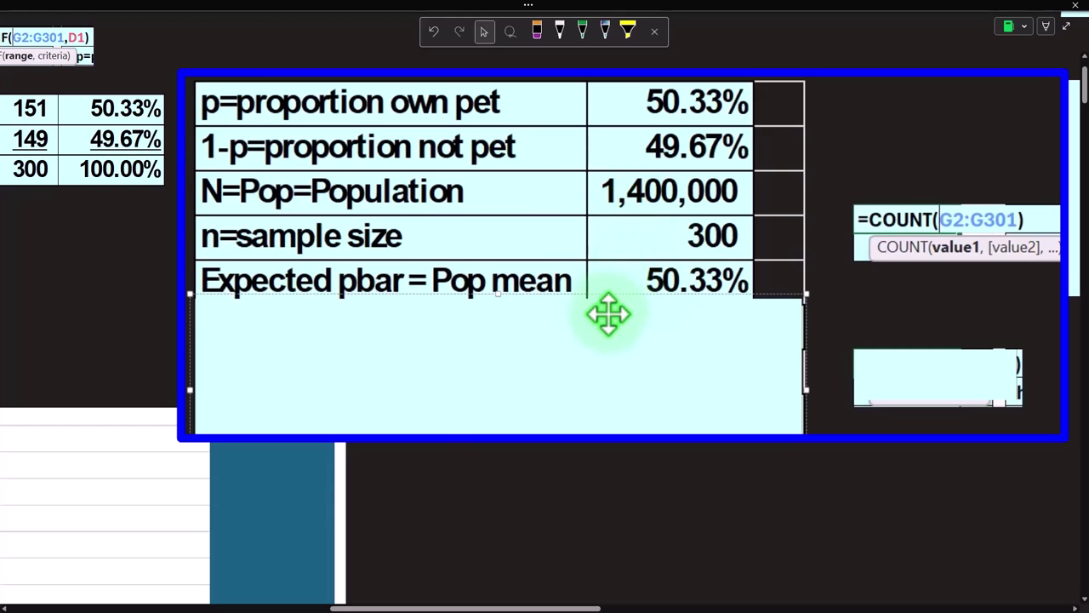
- Lower the cover shape further to reveal the Is n/N < 5%? row reading 0.00021, T
left_click(591, 346)
left_click(513, 338)
left_click(502, 296)
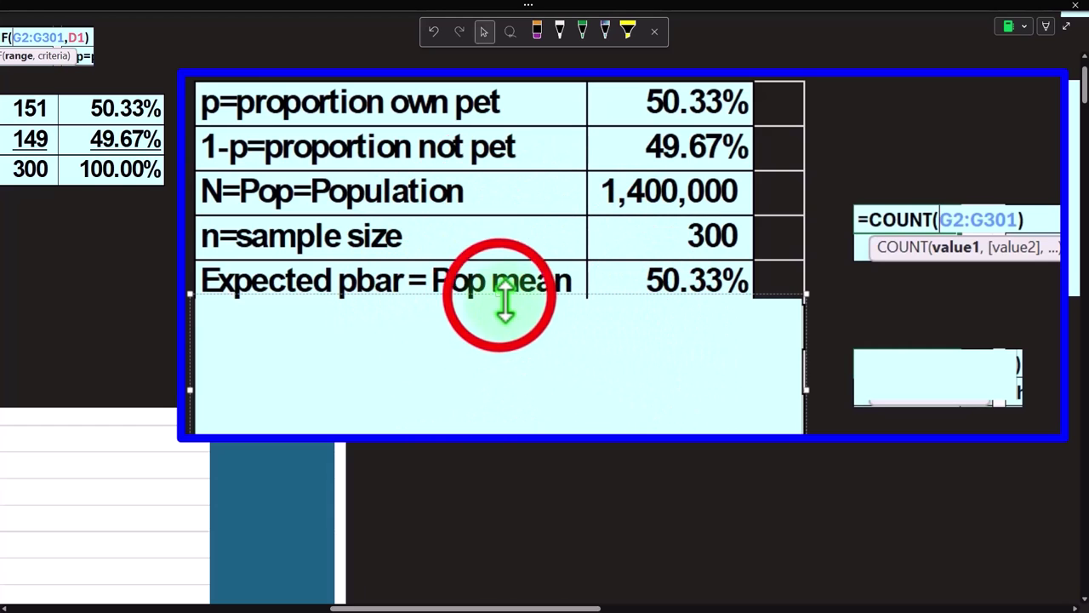
left_click_drag(505, 300, 499, 309)
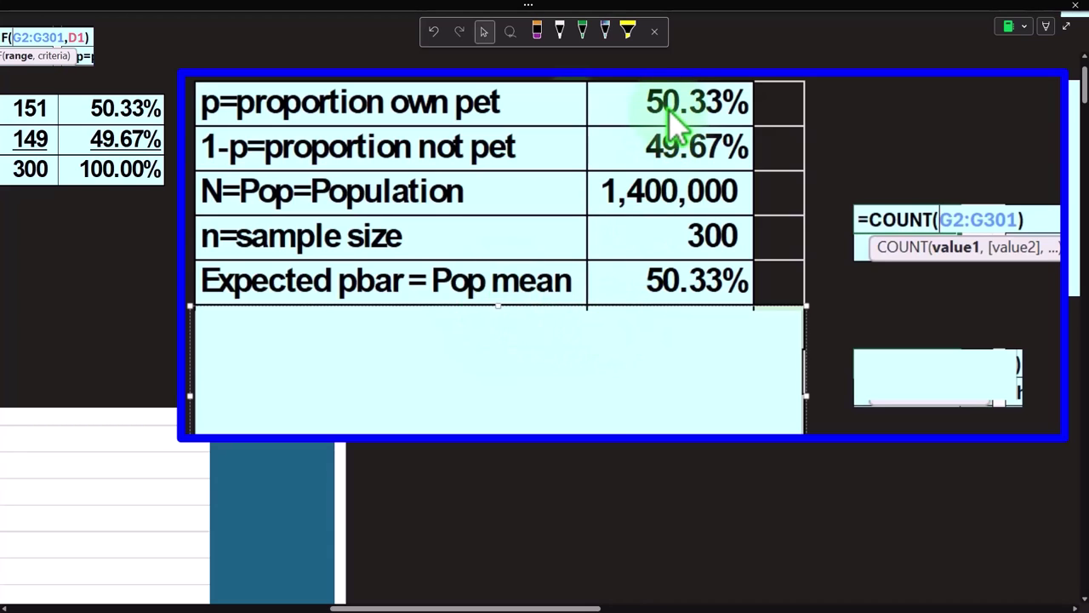
left_click(501, 311)
left_click_drag(501, 311, 499, 347)
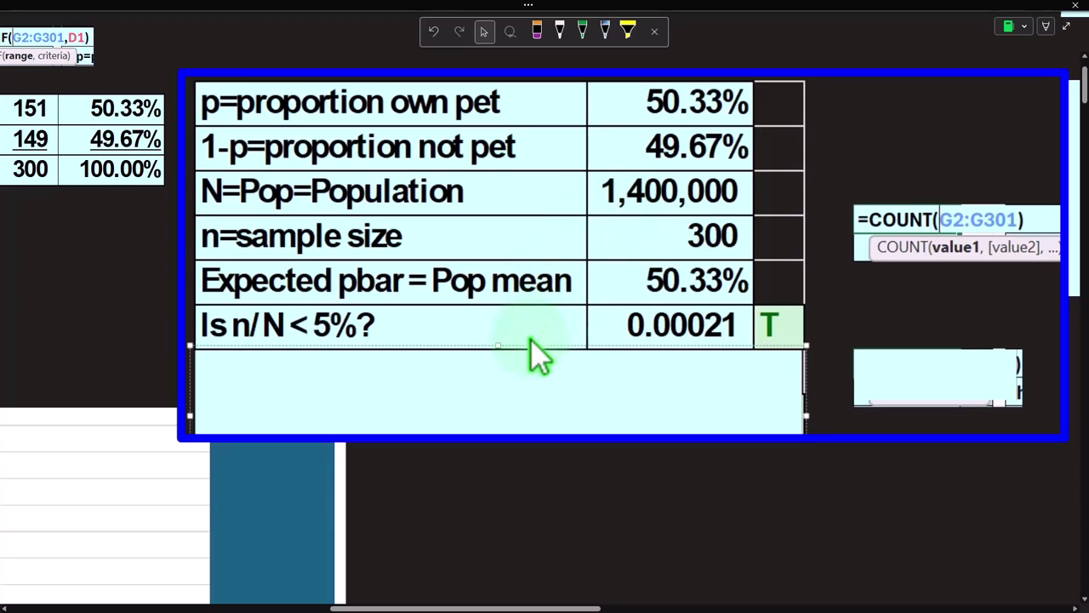
left_click_drag(511, 606, 175, 606)
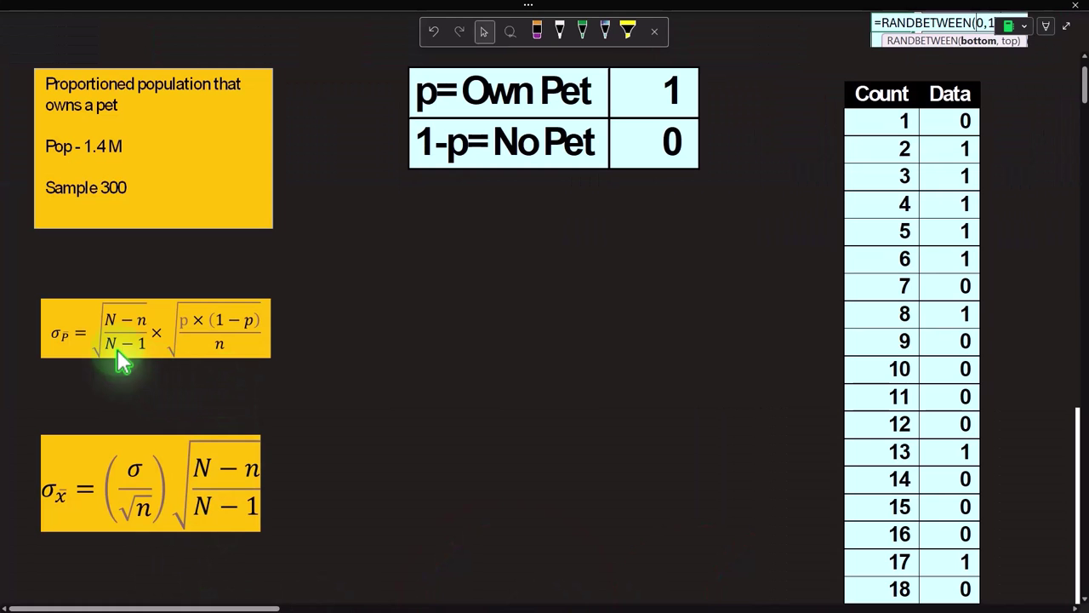
left_click_drag(238, 606, 583, 606)
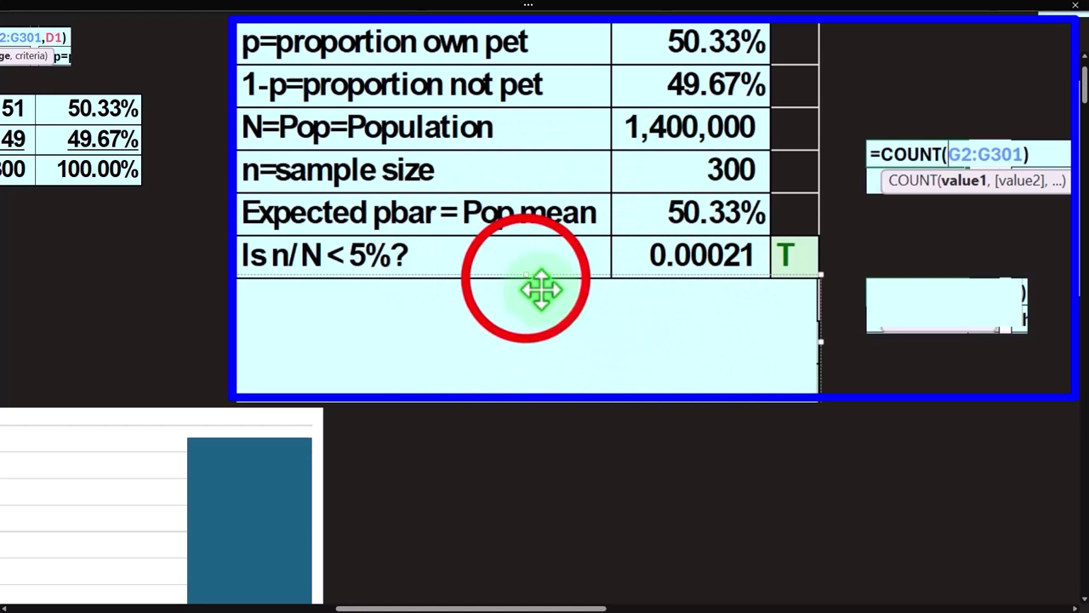
- Slide the cover shape down to reveal Standard error 0.0289 with its =SQRT(N1*N2/N4) formula
left_click_drag(525, 280, 522, 316)
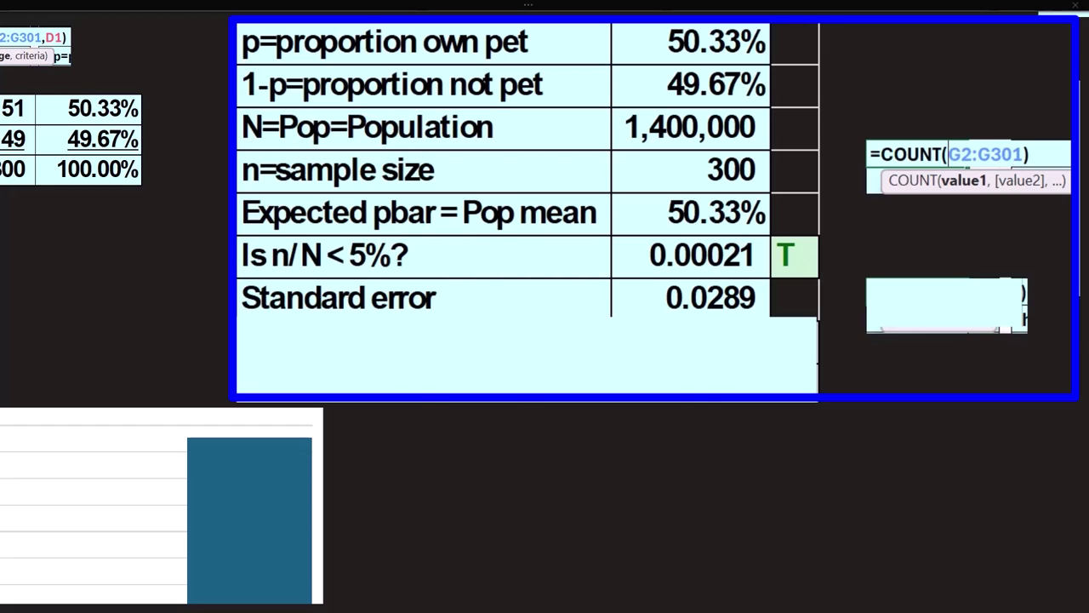
left_click(560, 352)
left_click(513, 331)
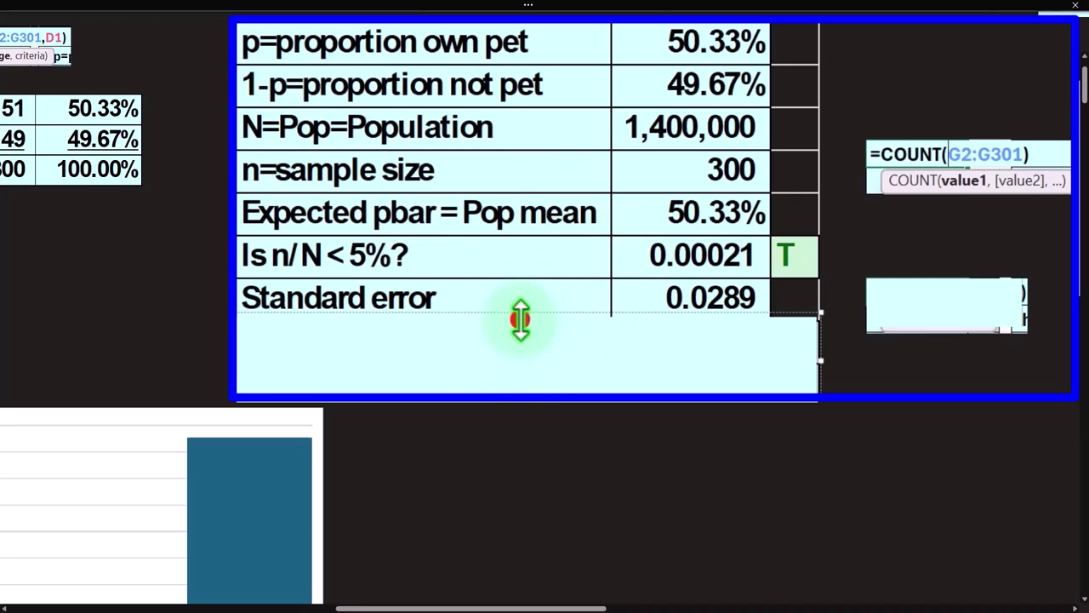
left_click_drag(520, 319, 518, 326)
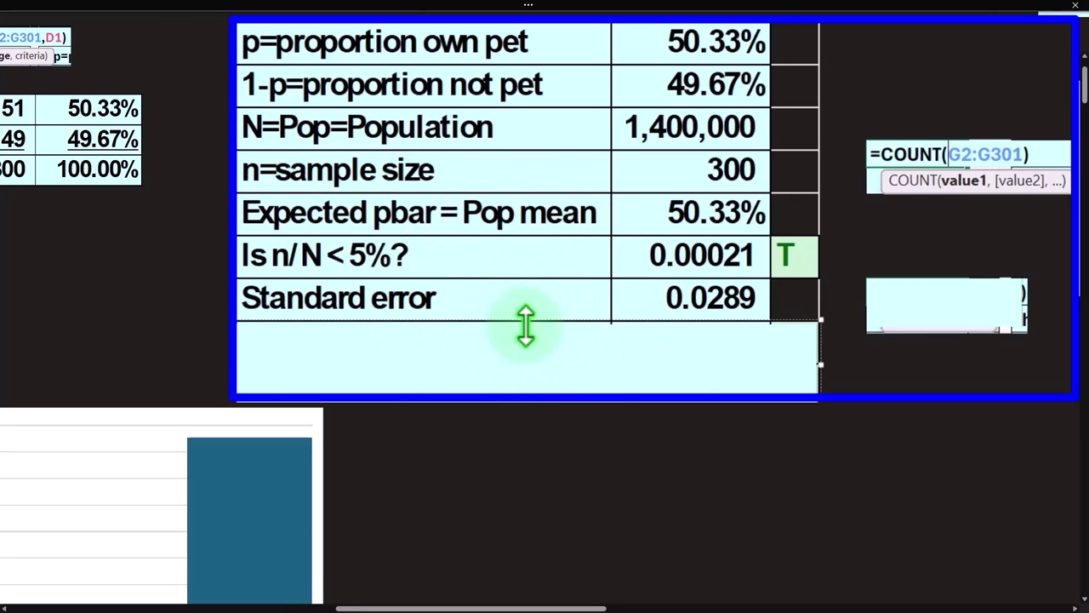
left_click(908, 305)
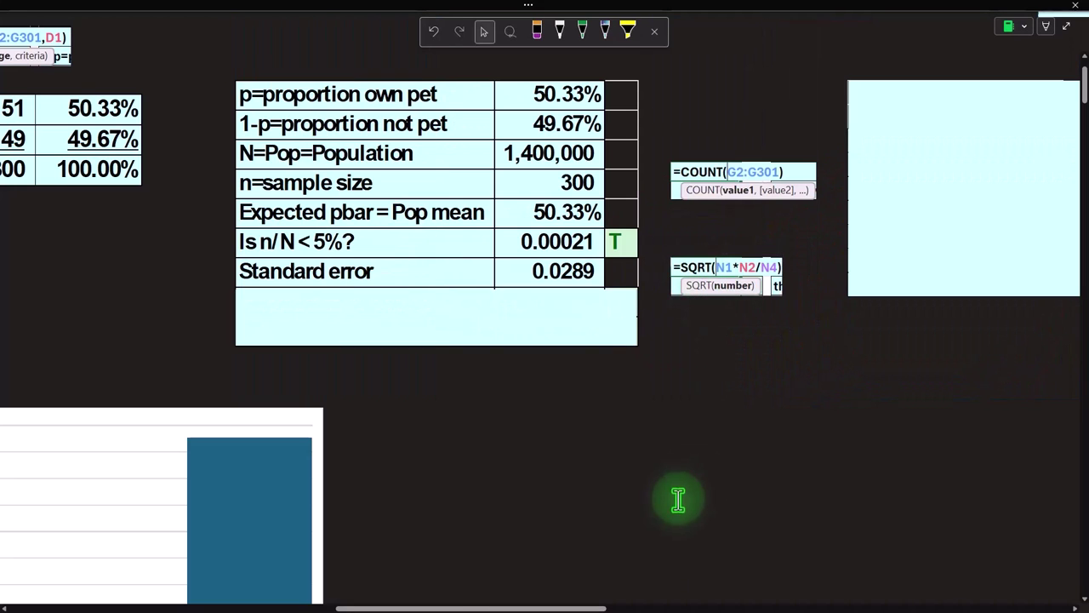
left_click_drag(564, 606, 187, 601)
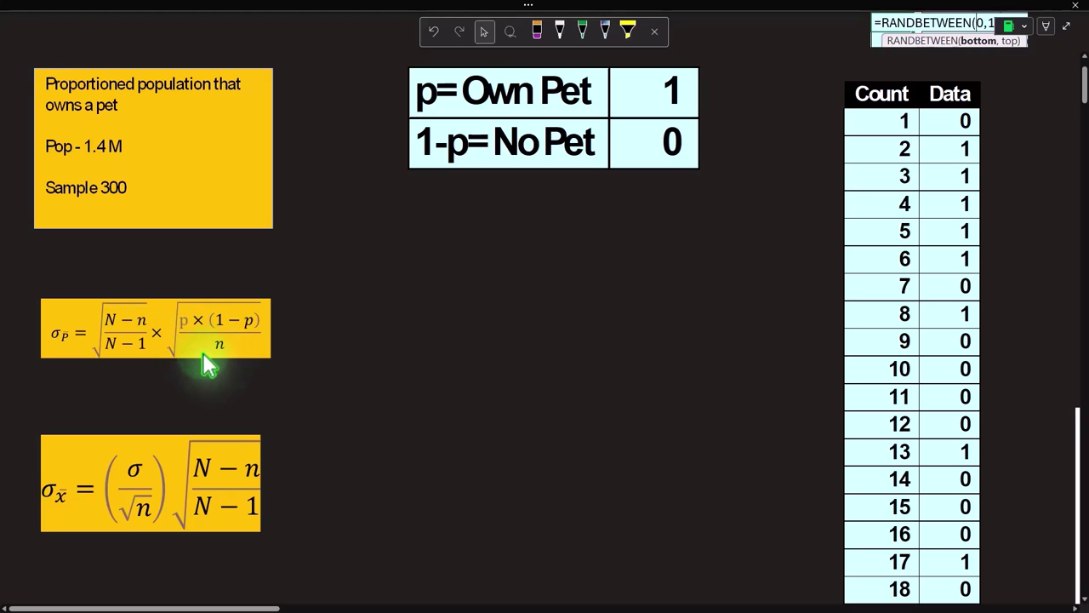
left_click(200, 608)
left_click_drag(200, 608, 532, 600)
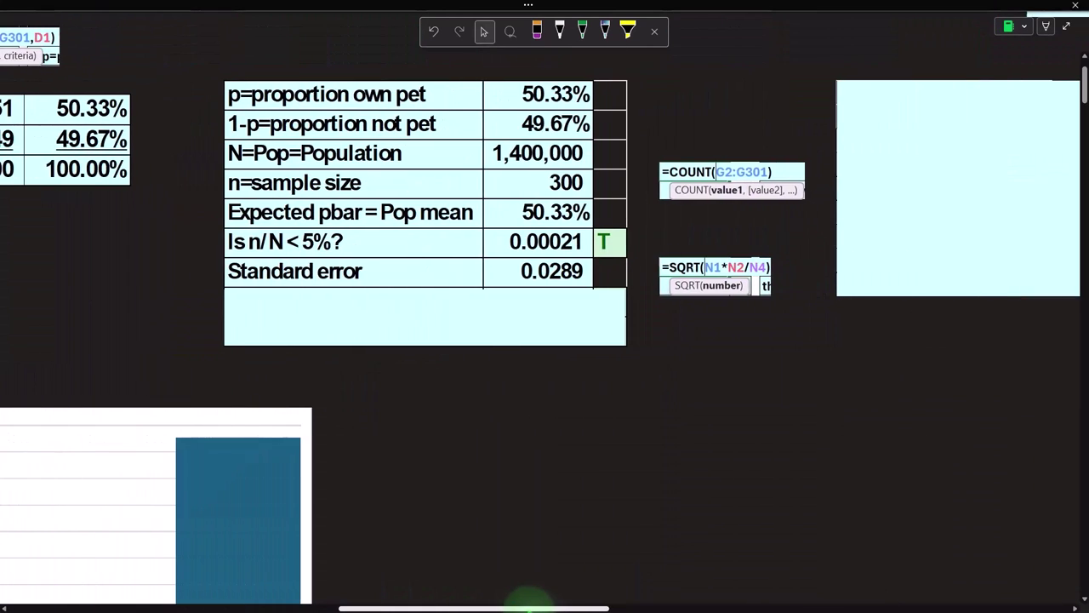
- Drag the cover shape down to reveal the is n*p > 5 row reading 151, T
scroll(562, 502, "up", 1)
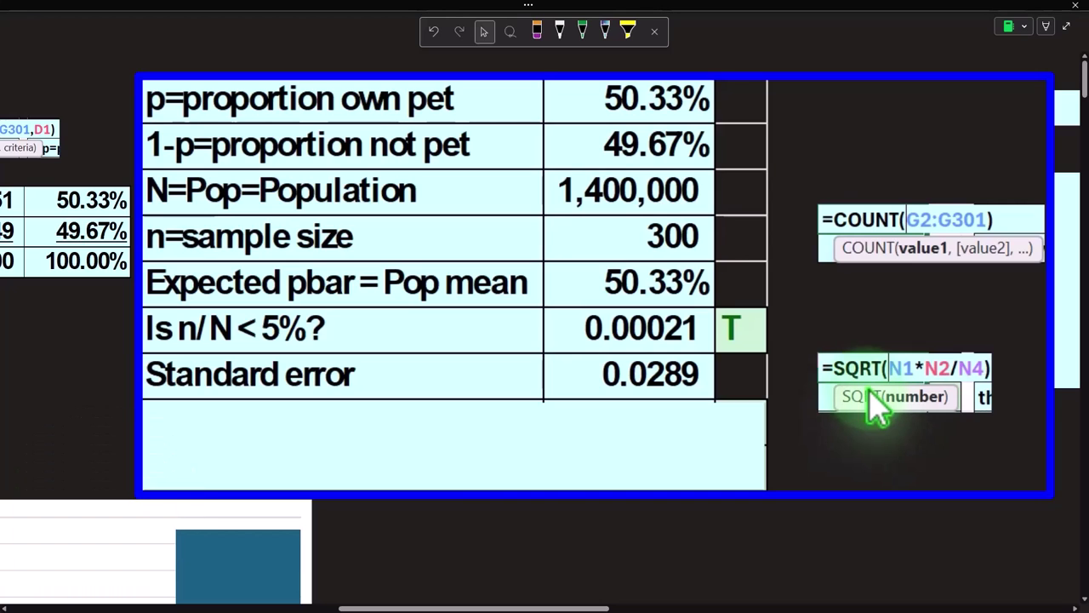
left_click(625, 466)
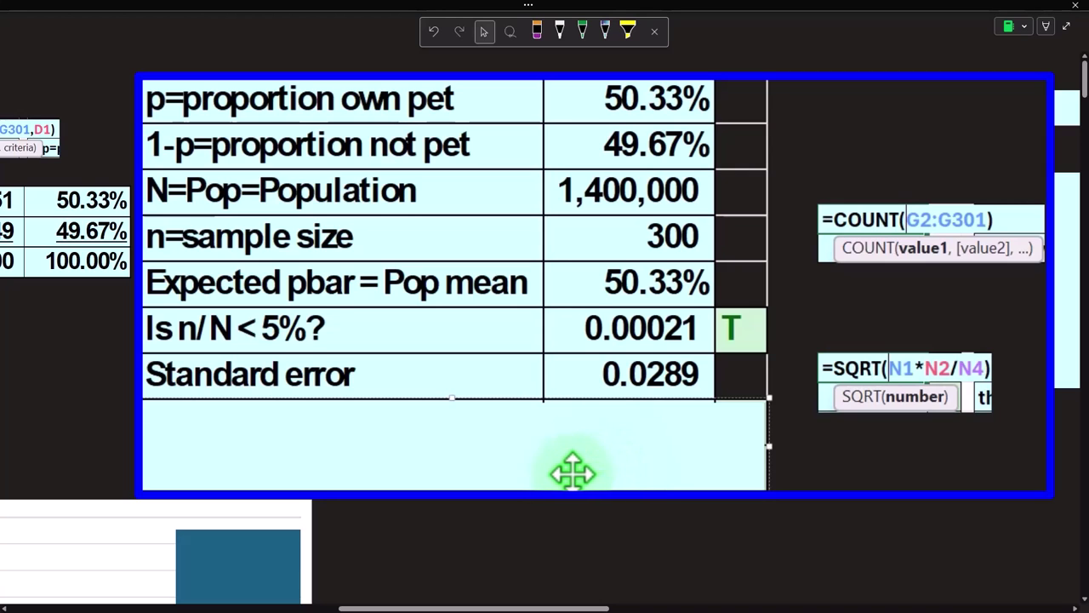
left_click(452, 398)
left_click_drag(457, 400, 449, 445)
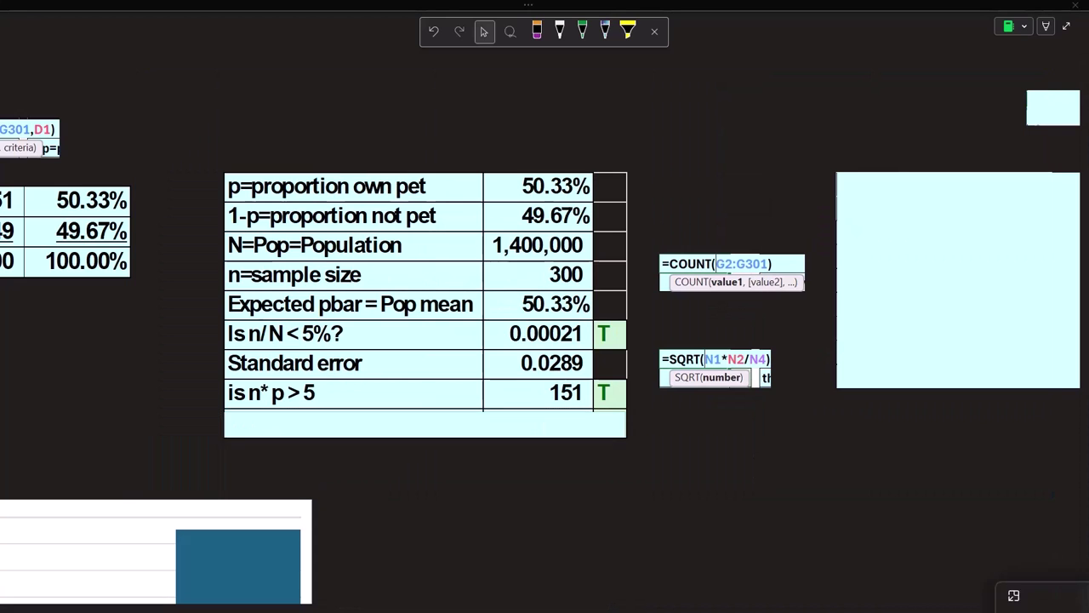
left_click(778, 450)
left_click(766, 501)
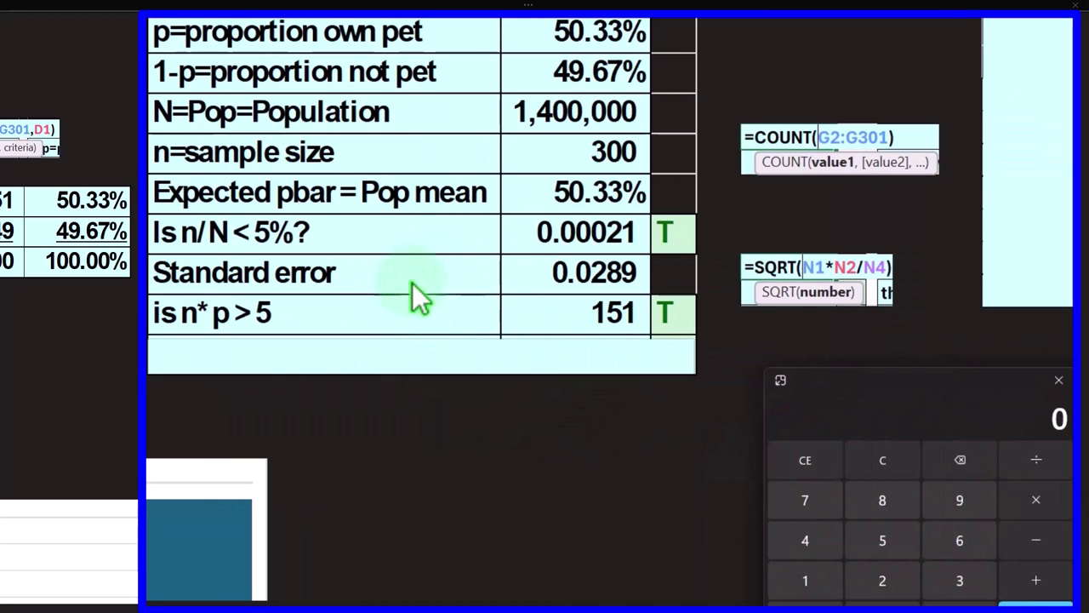
- Multiply 300 by 0.5033 in Calculator, getting 150.99
type("3")
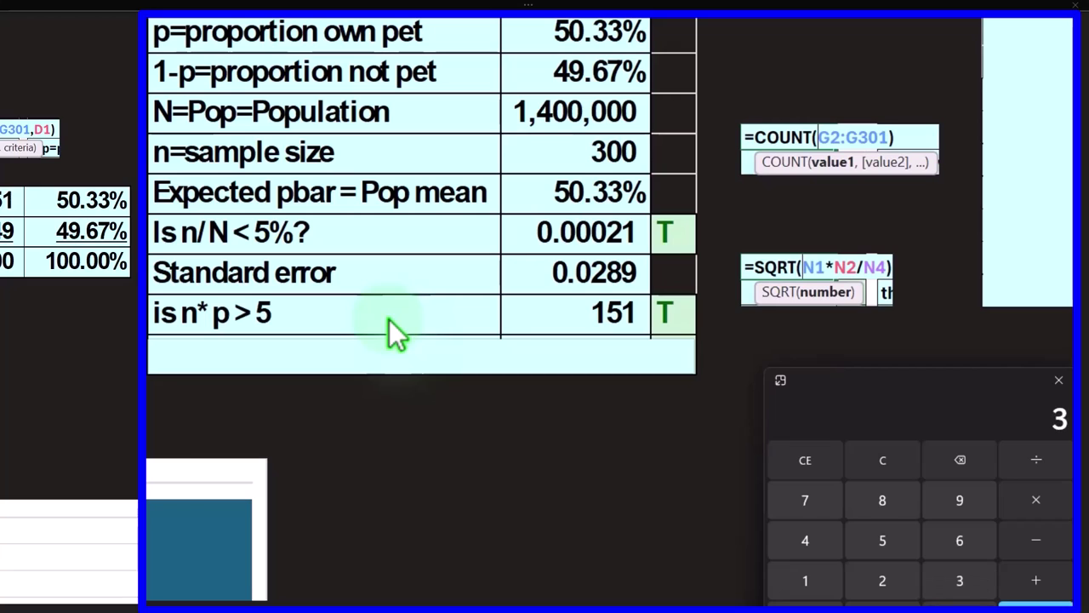
type("00")
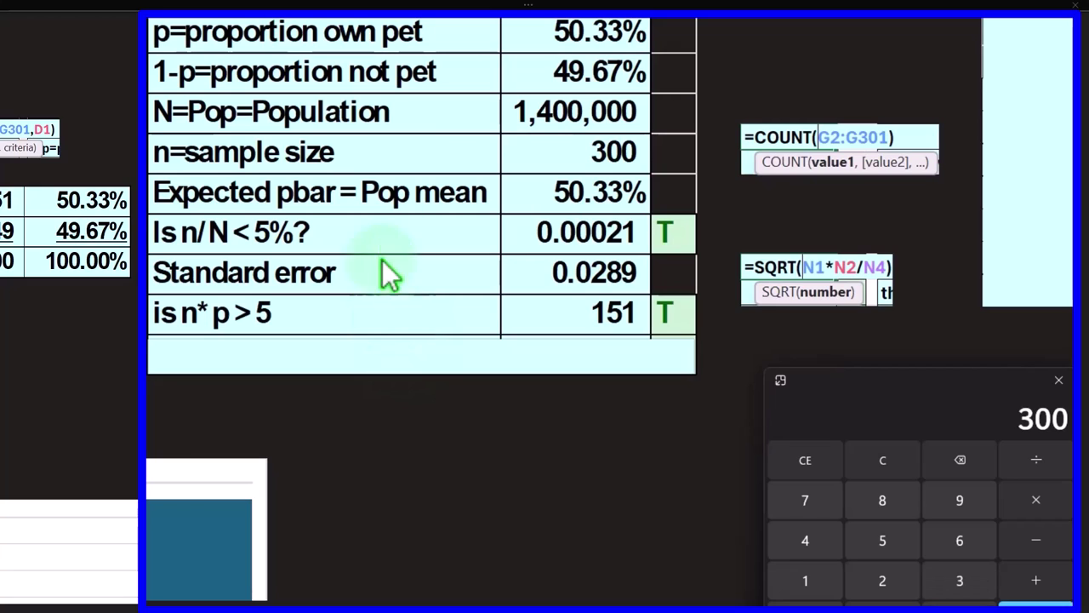
type("*.5033")
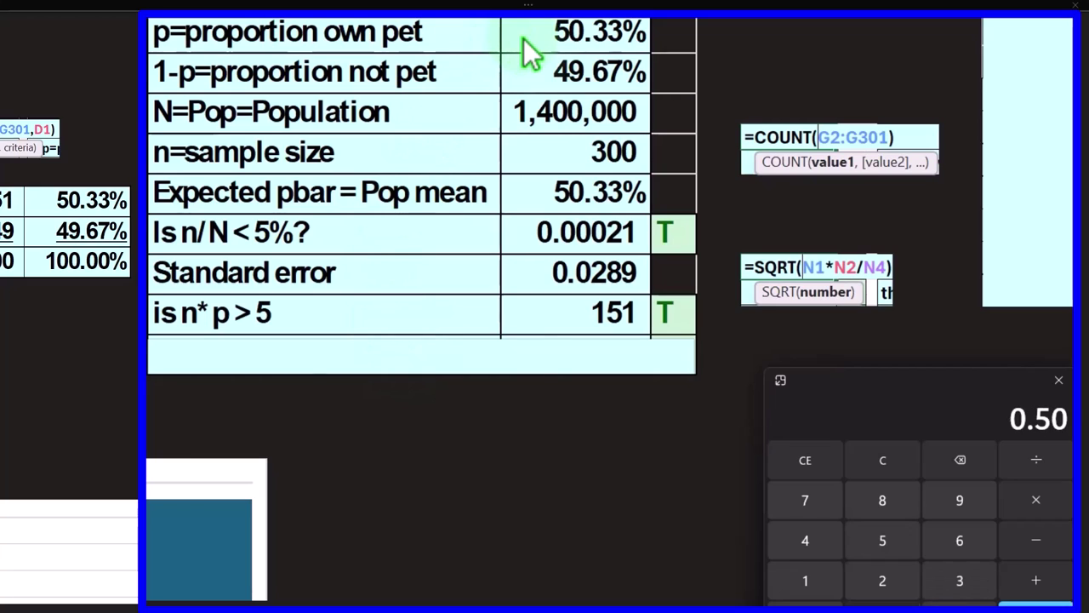
key("Return")
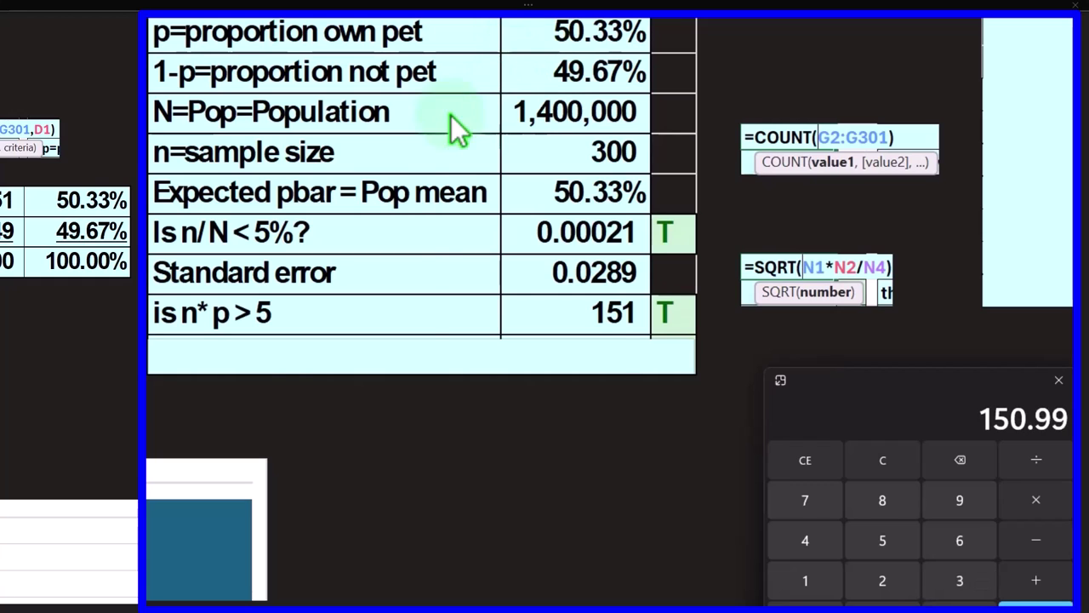
left_click(476, 366)
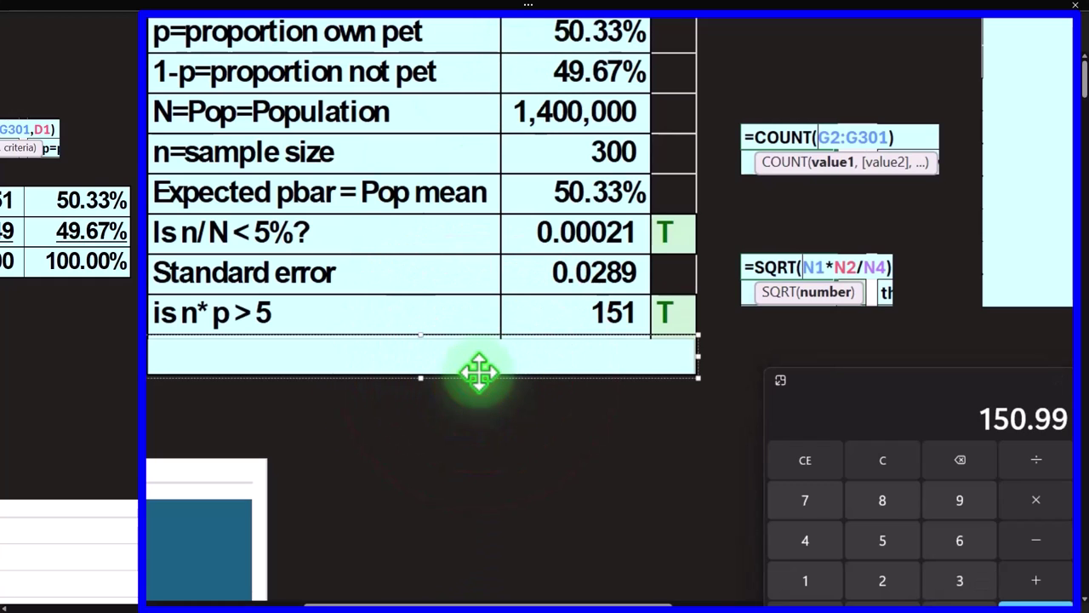
- Reveal the is n*(1-p) > 5 row, verify 0.4967 × 300 = 149.01, and close Calculator
key("Delete")
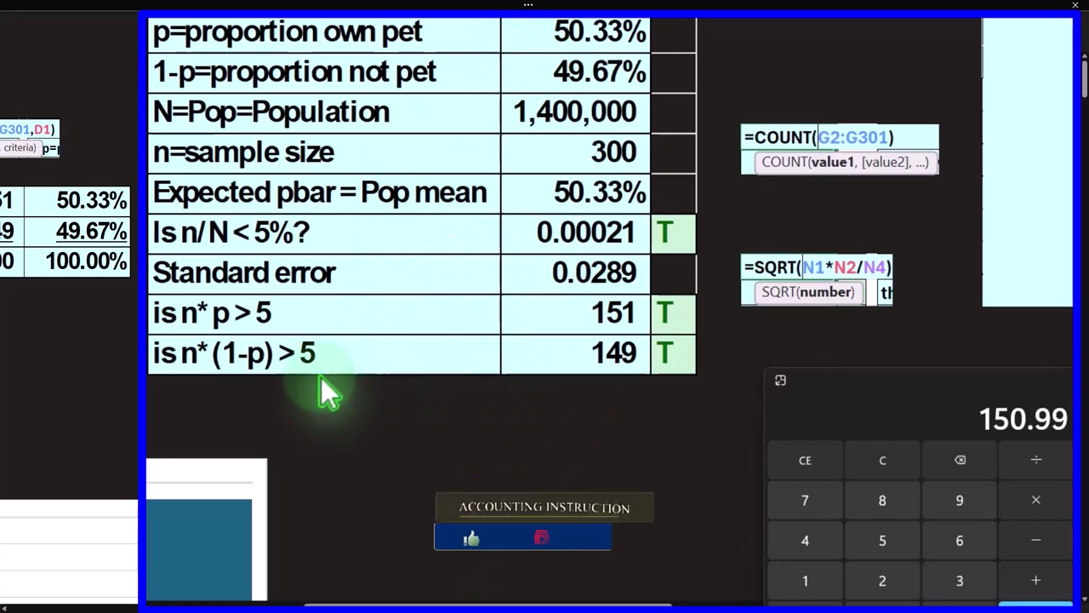
left_click(253, 383)
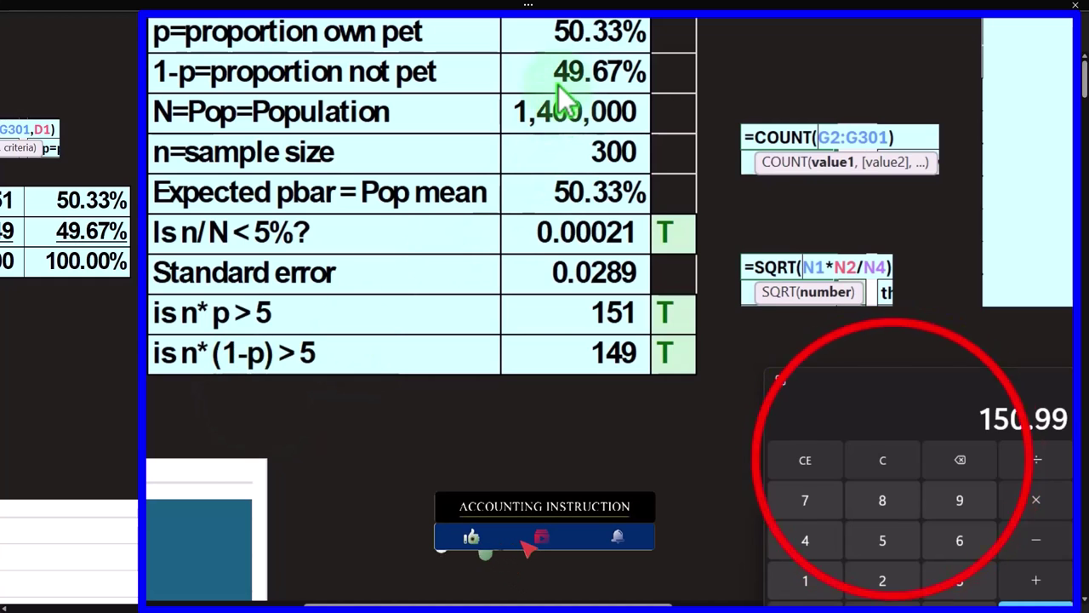
left_click(924, 468)
type("4")
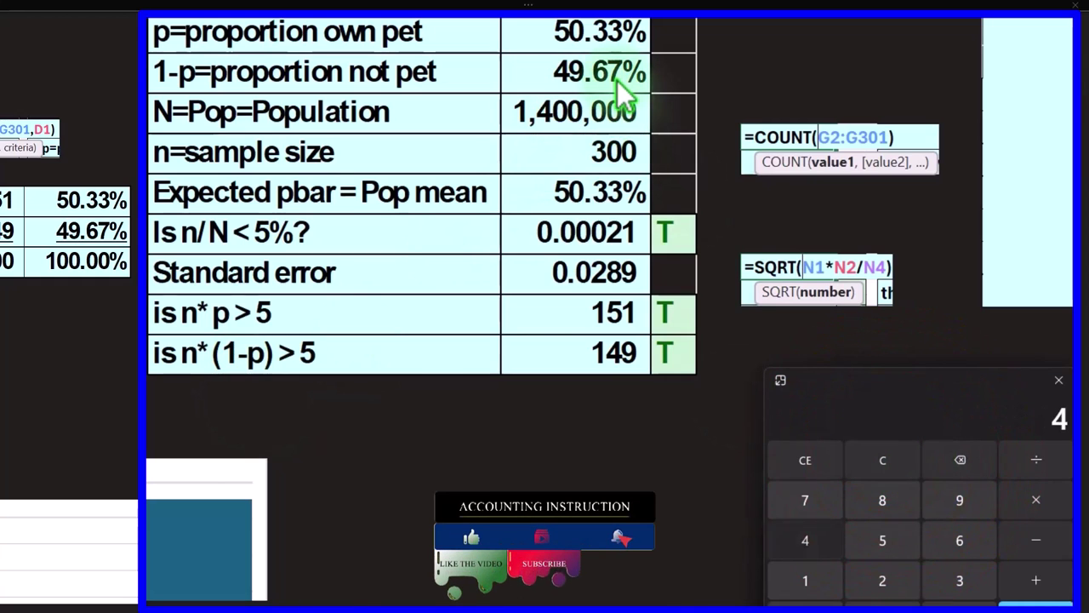
type("9.6")
key("BackSpace")
key("BackSpace")
key("BackSpace")
key("BackSpace")
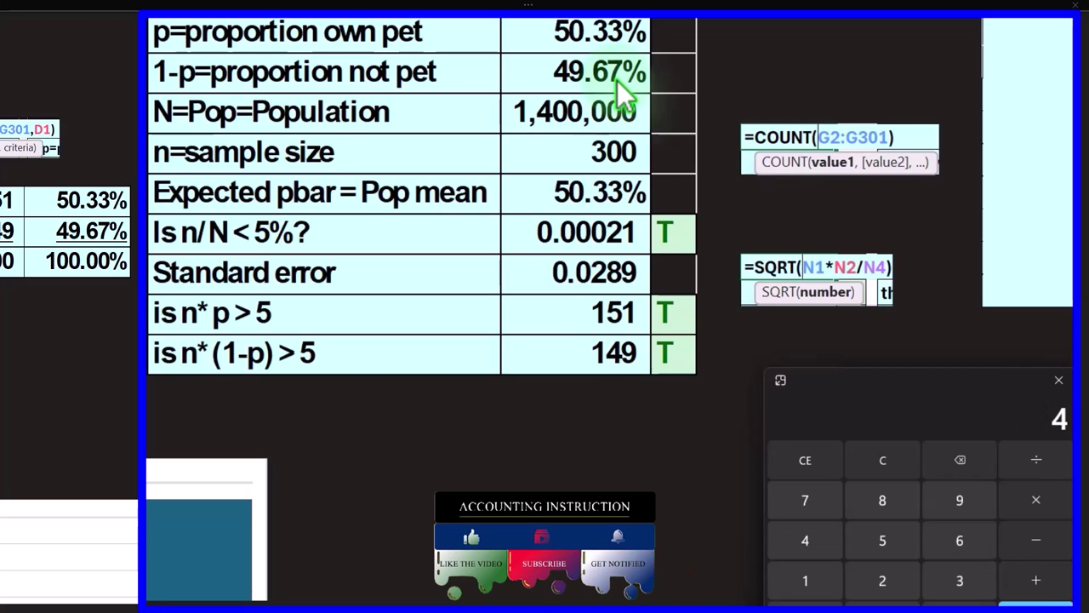
type(".4967")
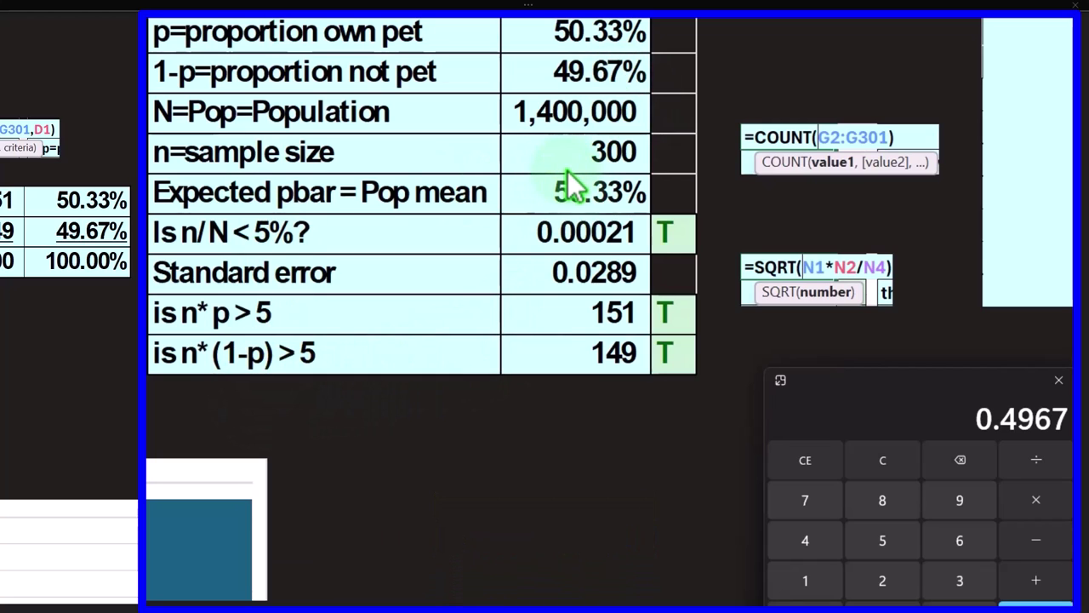
type("*300")
key("Return")
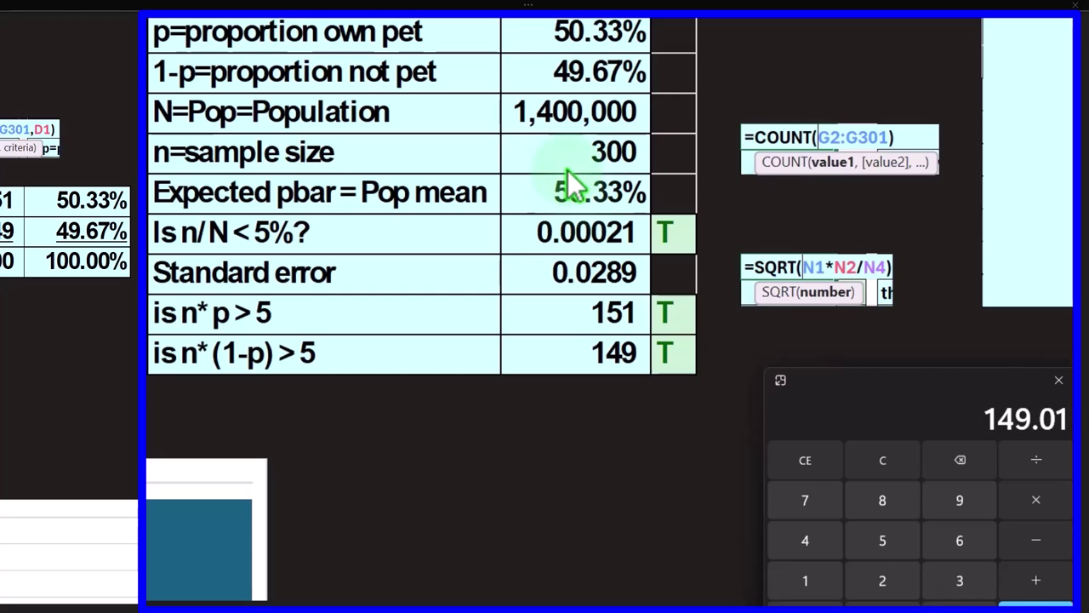
key("alt+F4")
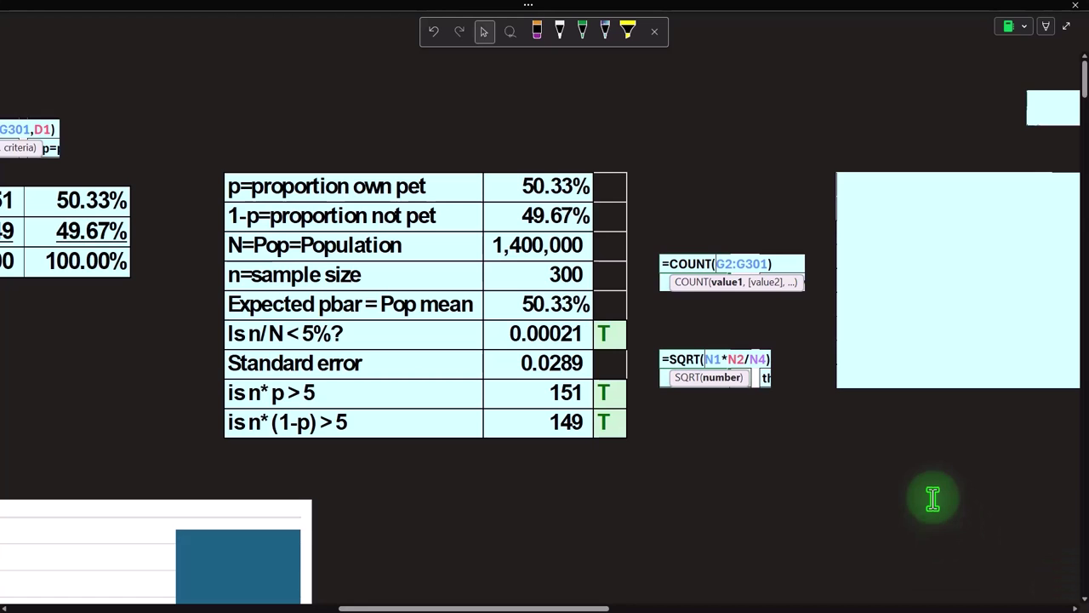
- Scroll right to the light-blue ±0.03 margin-of-error table (Pbar 1 Lower 0.47) and select it
left_click_drag(558, 606, 610, 606)
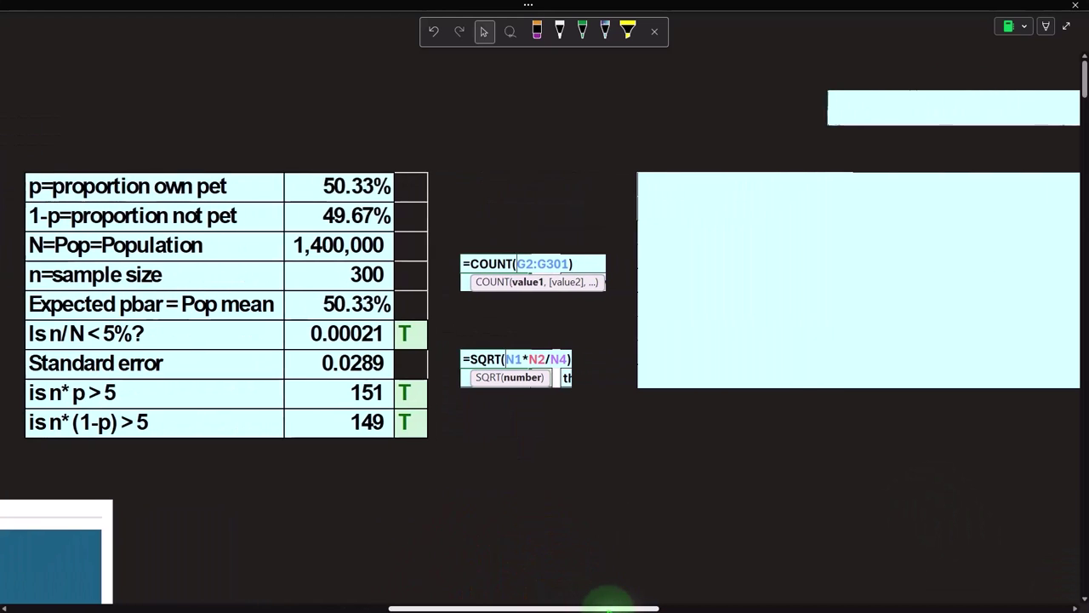
left_click(987, 182)
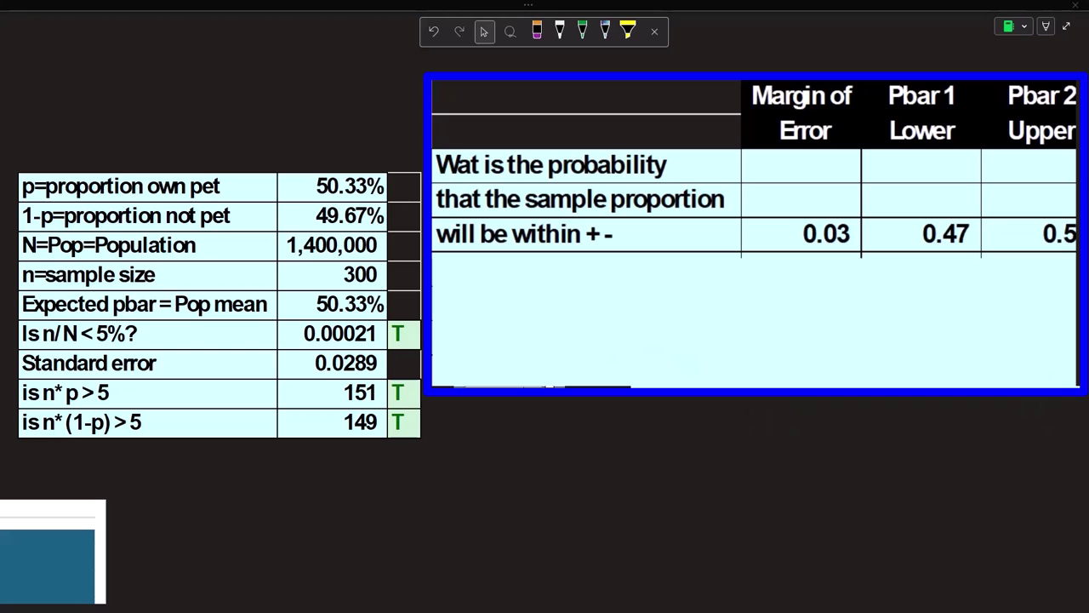
- Compute the lower limit 0.5033 − 0.03 = 0.4733, then scroll right to the P(Pbar) and Z columns
left_click_drag(944, 539, 704, 419)
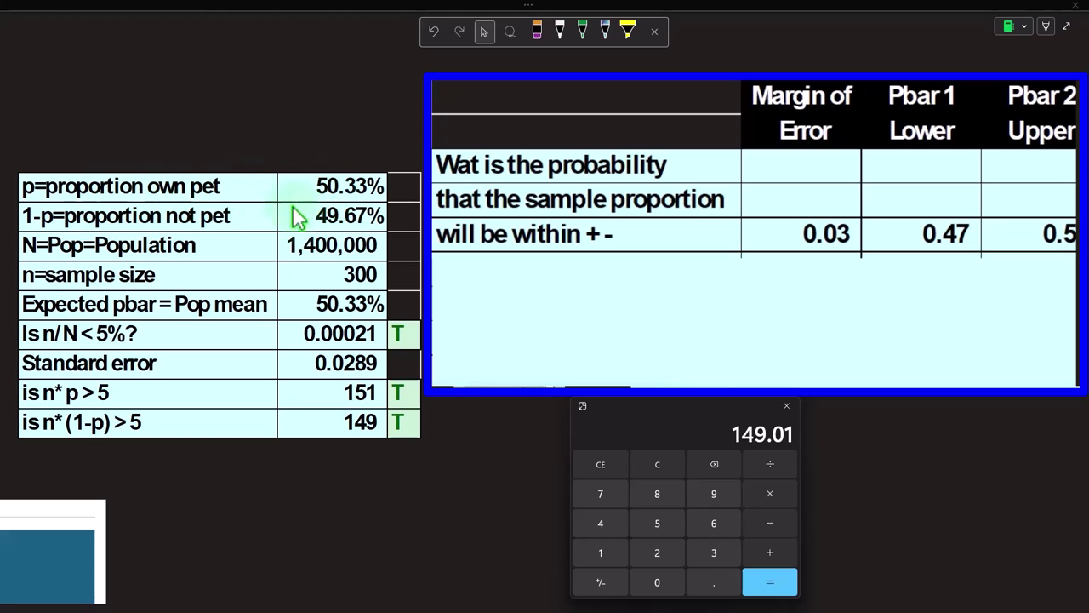
left_click(657, 465)
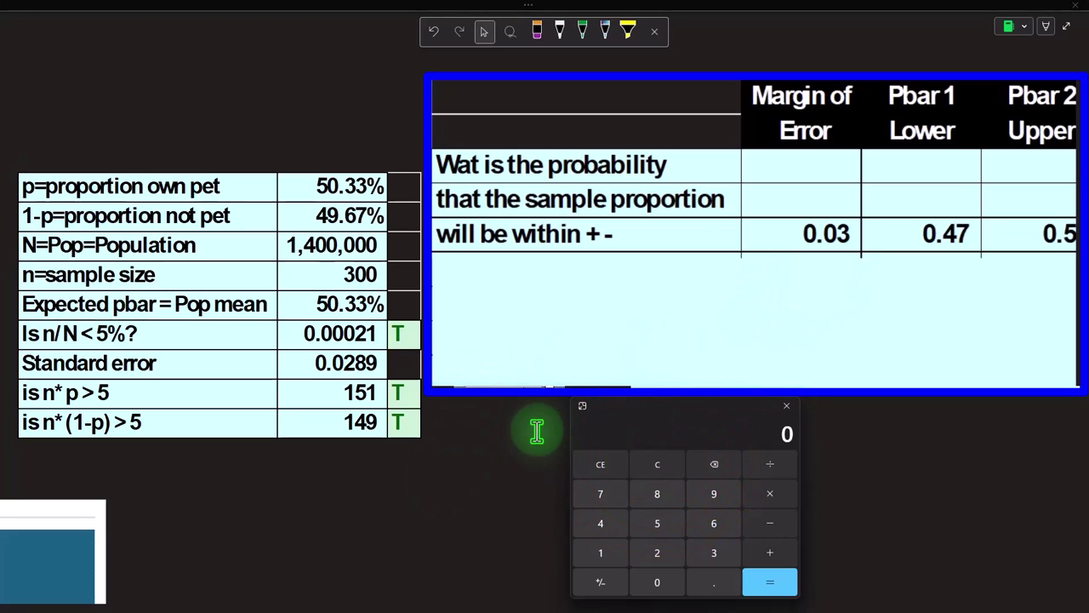
type(".503")
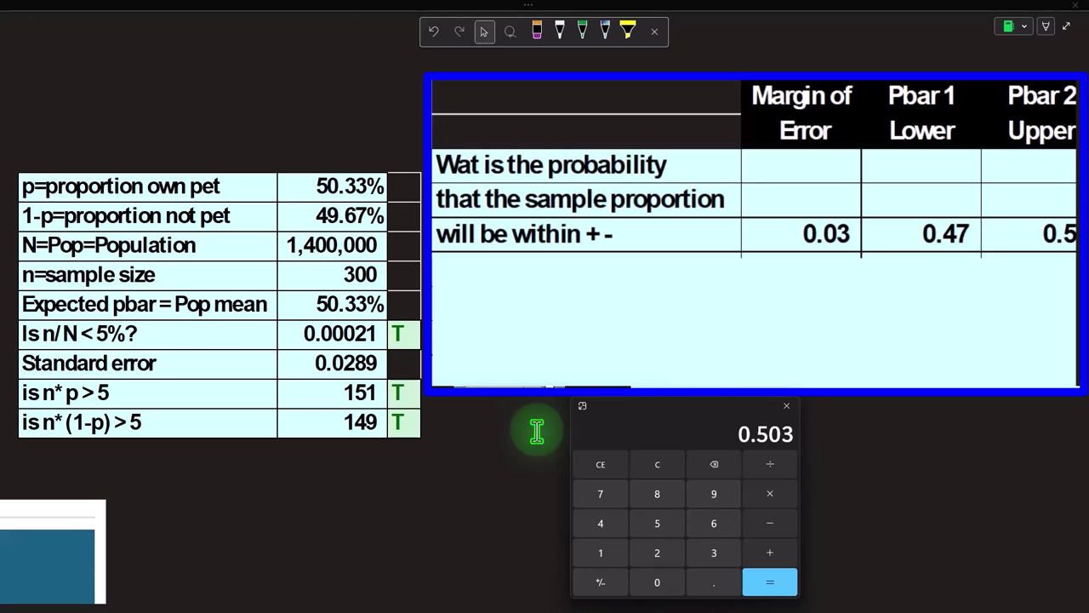
type("3-0.03")
key("Return")
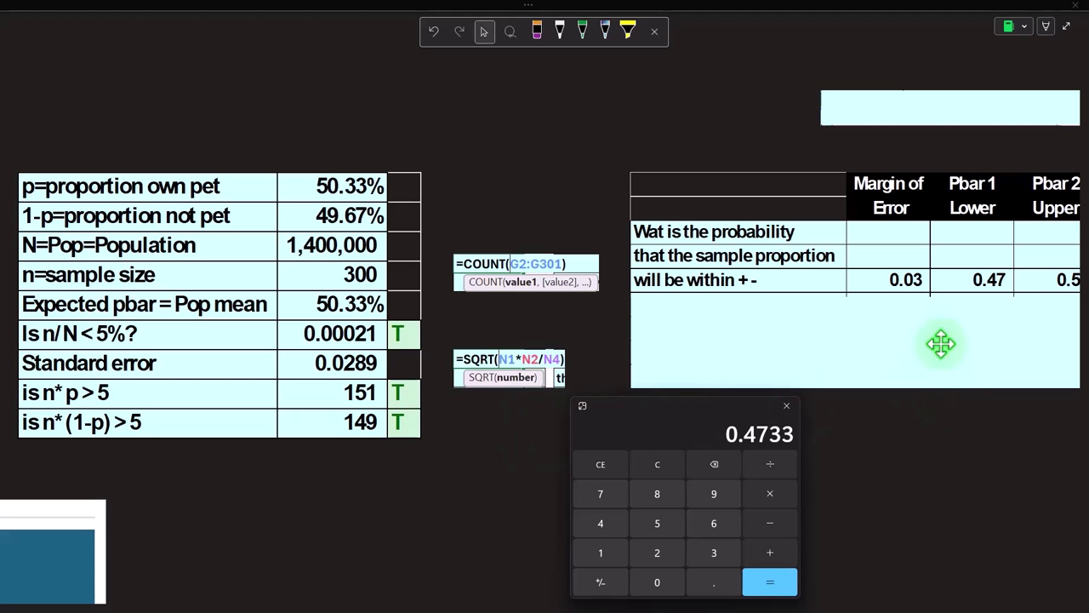
left_click(1005, 426)
left_click(572, 591)
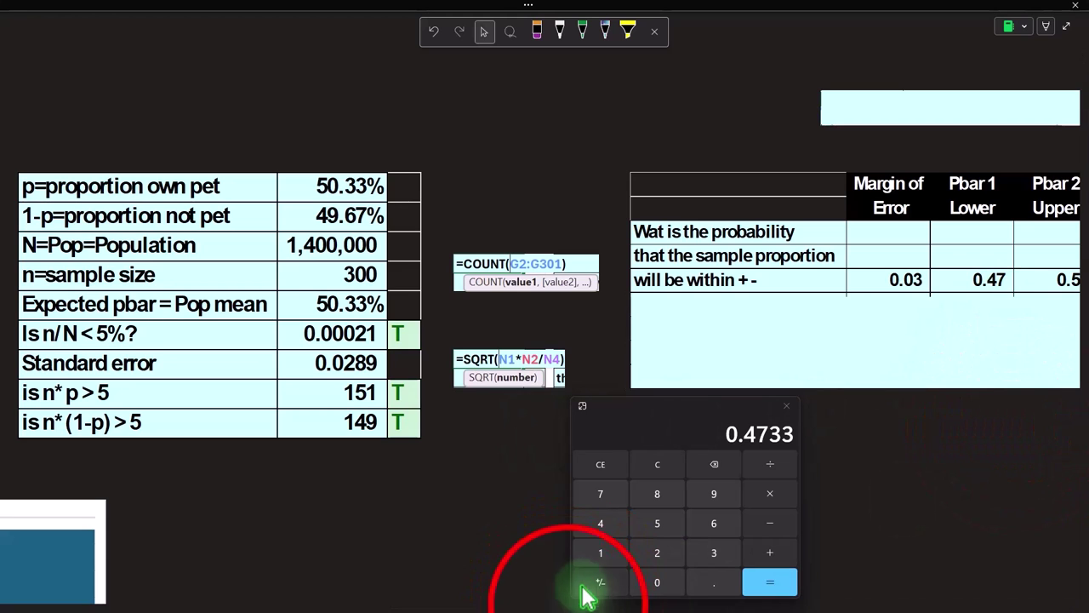
left_click_drag(567, 606, 634, 606)
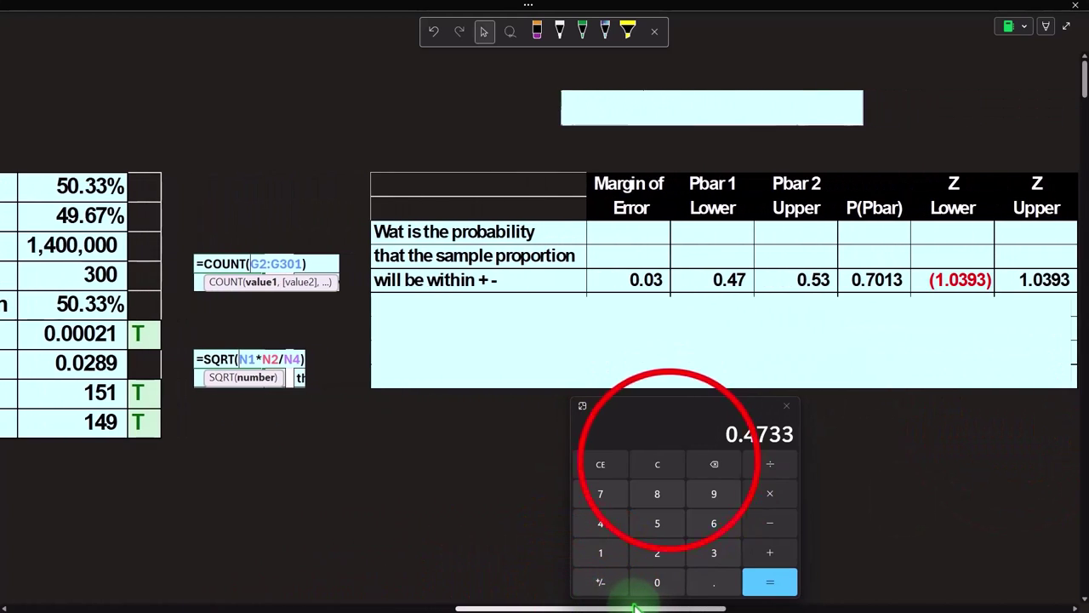
- Enter the upper limit 0.5333 in Calculator, matching Pbar 2 Upper 0.53, and reposition Calculator
left_click(668, 467)
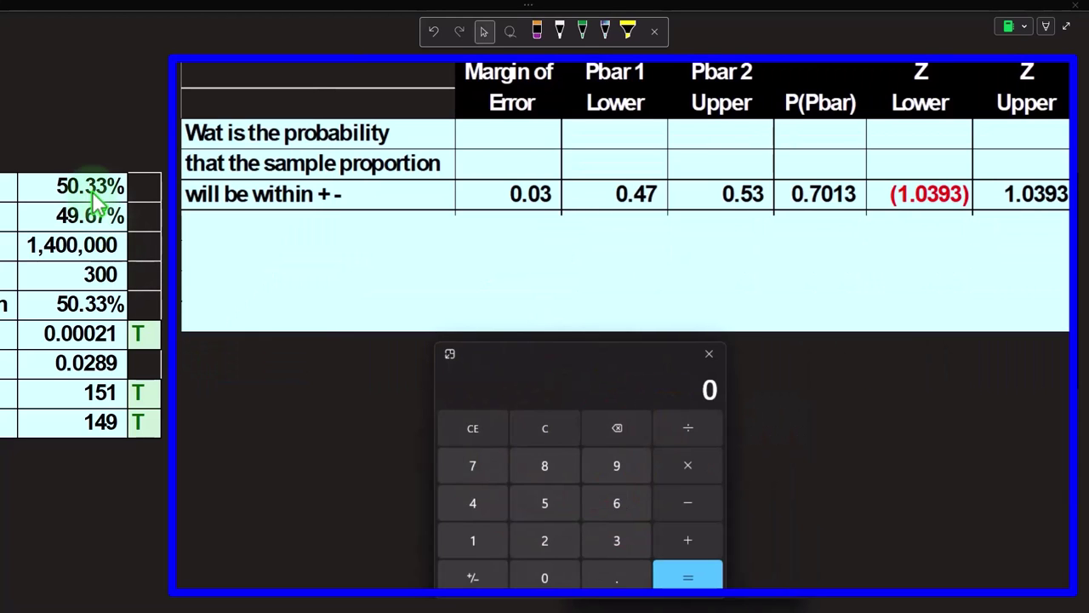
type(".5033")
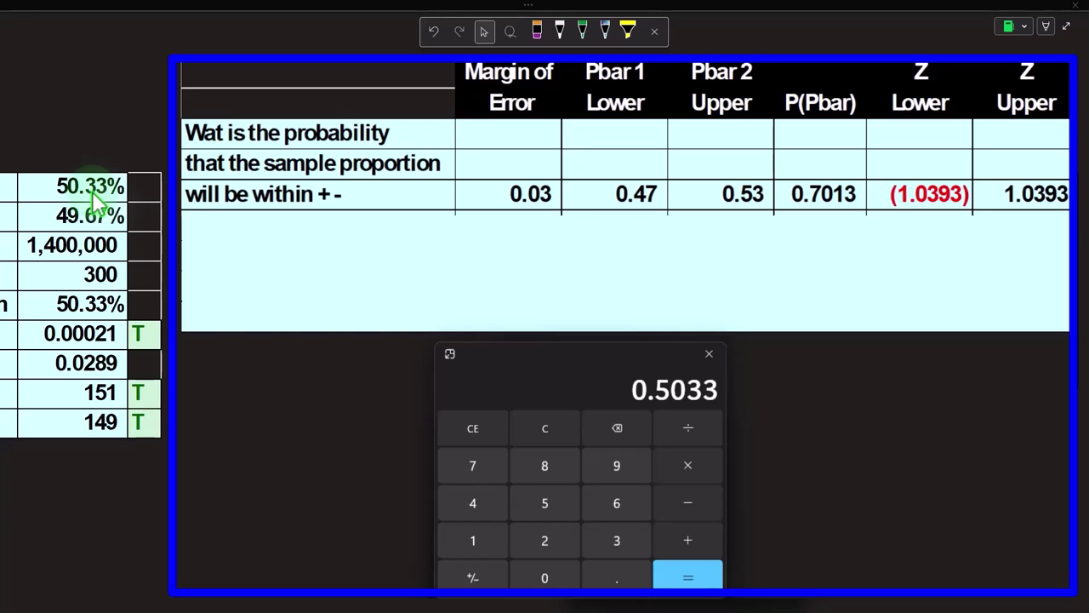
key("BackSpace")
key("BackSpace")
key("BackSpace")
key("BackSpace")
type("5333")
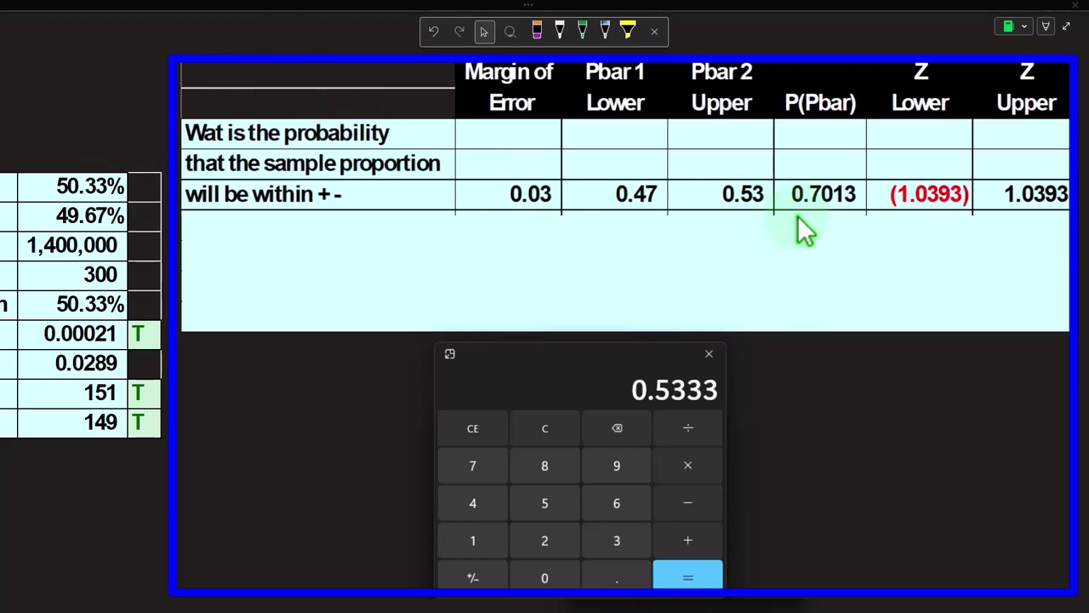
left_click(863, 302)
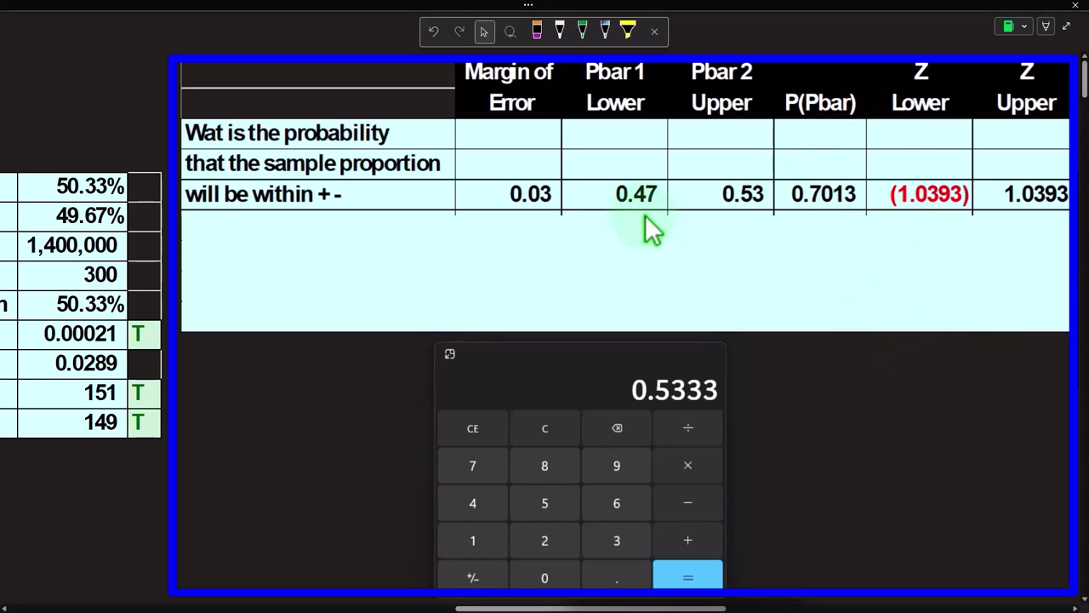
left_click_drag(674, 419, 688, 382)
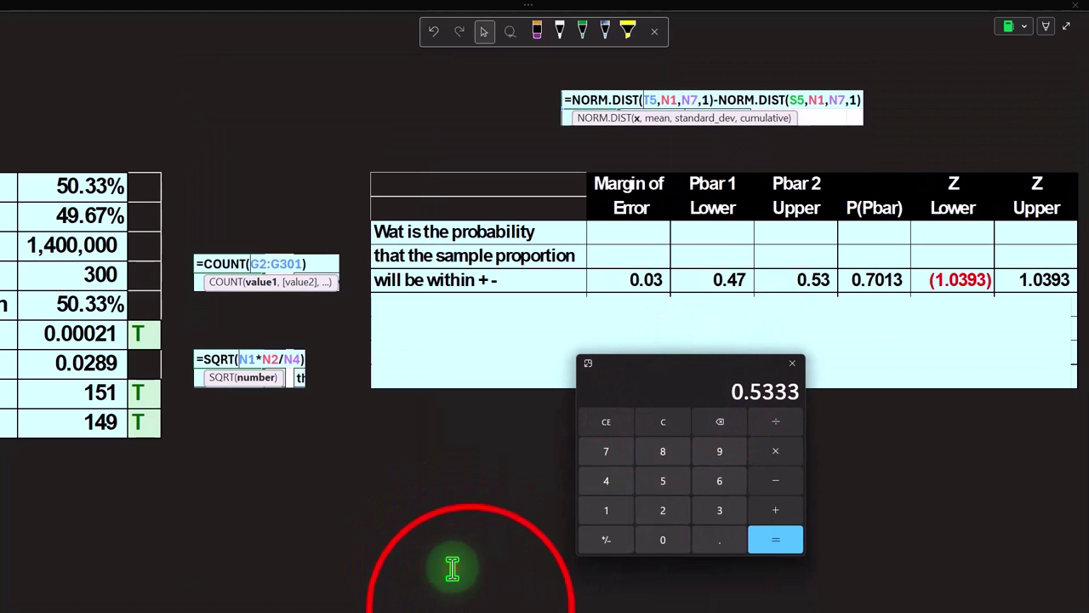
- Scroll right to the shaded normal-curve chart spanning 30% to 64%, moving Calculator aside
left_click_drag(469, 607, 863, 606)
left_click_drag(707, 375, 682, 479)
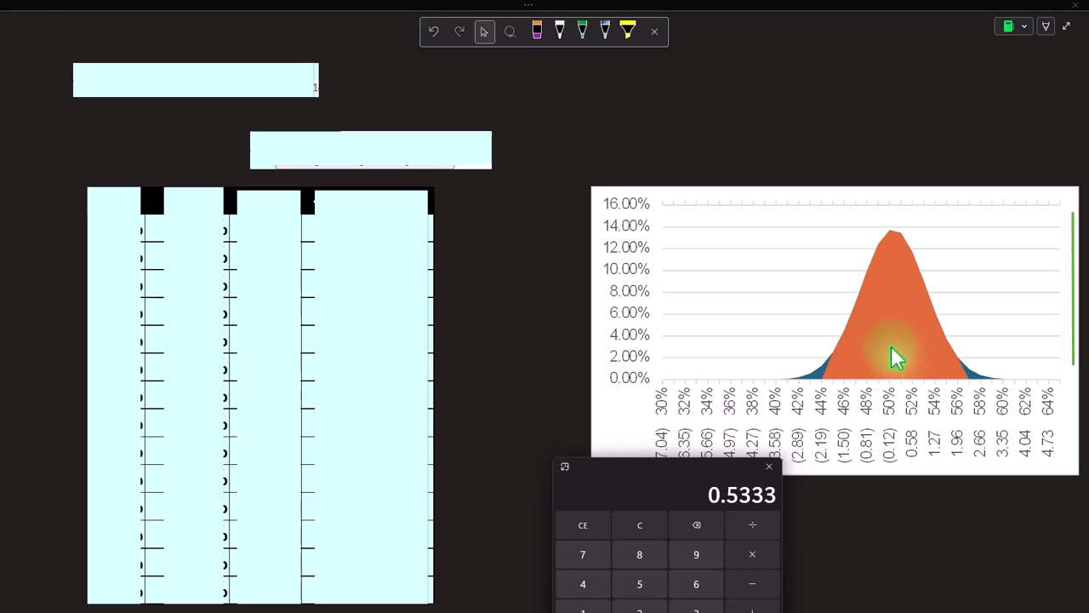
left_click_drag(671, 467, 800, 352)
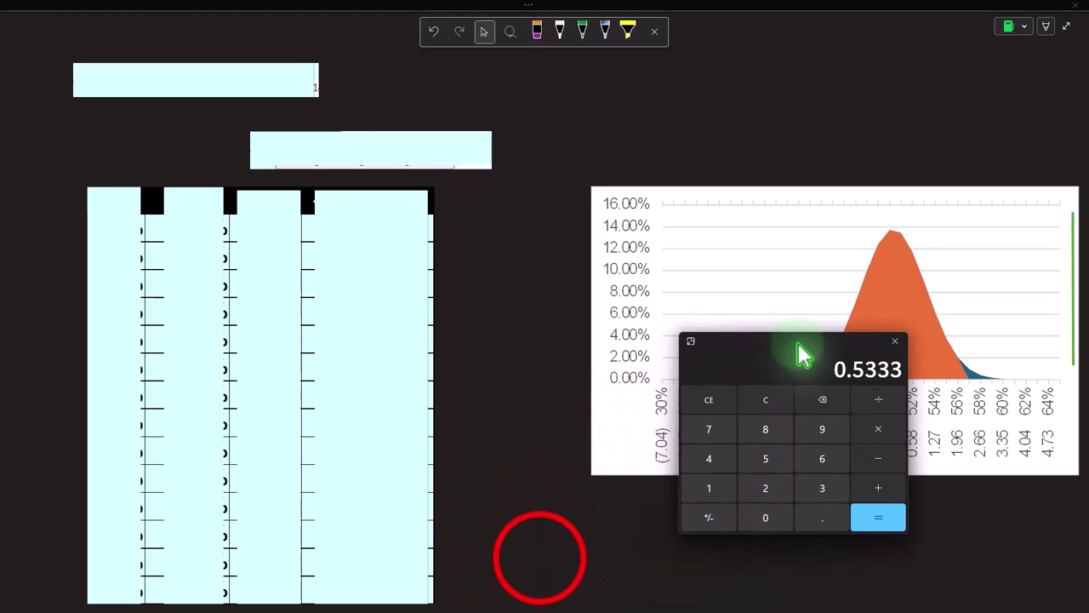
left_click_drag(826, 600, 559, 590)
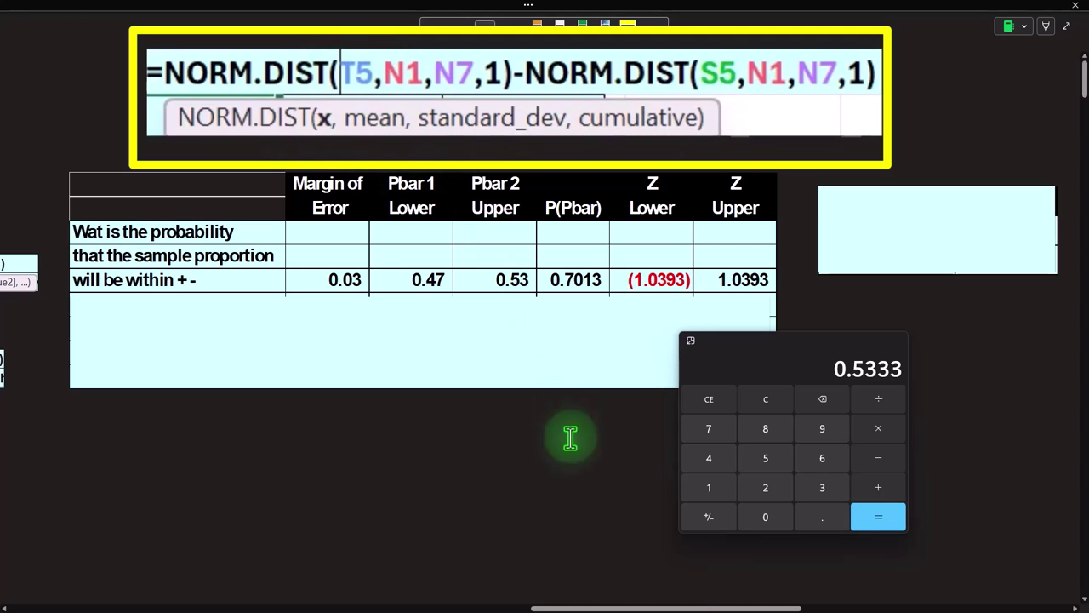
left_click_drag(596, 606, 936, 596)
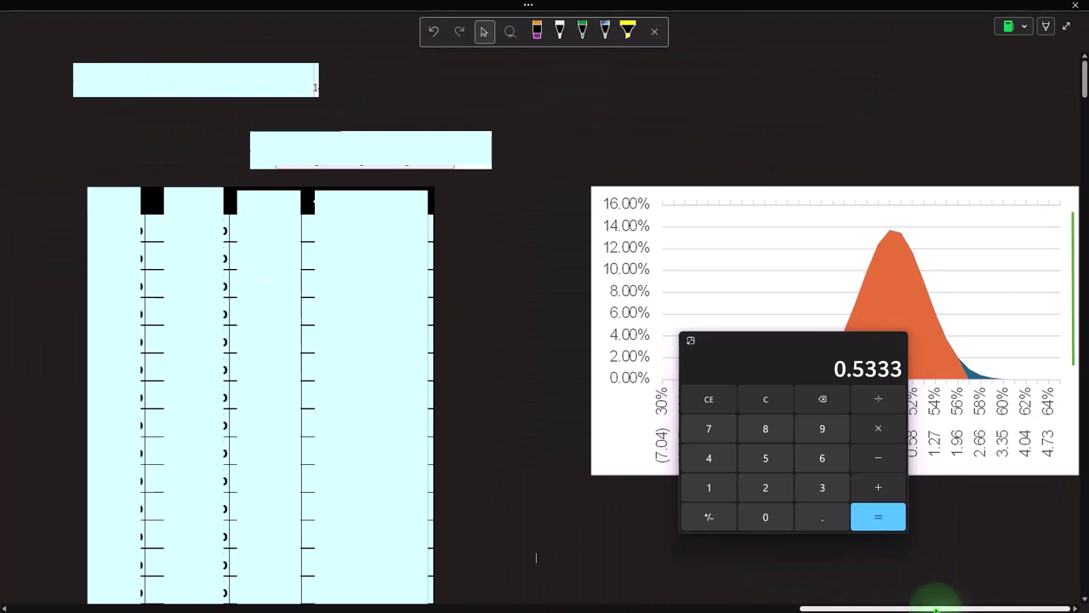
- Scroll back to the probability table with the NORM.DIST formula behind P(Pbar) 0.7013
left_click_drag(779, 344, 769, 484)
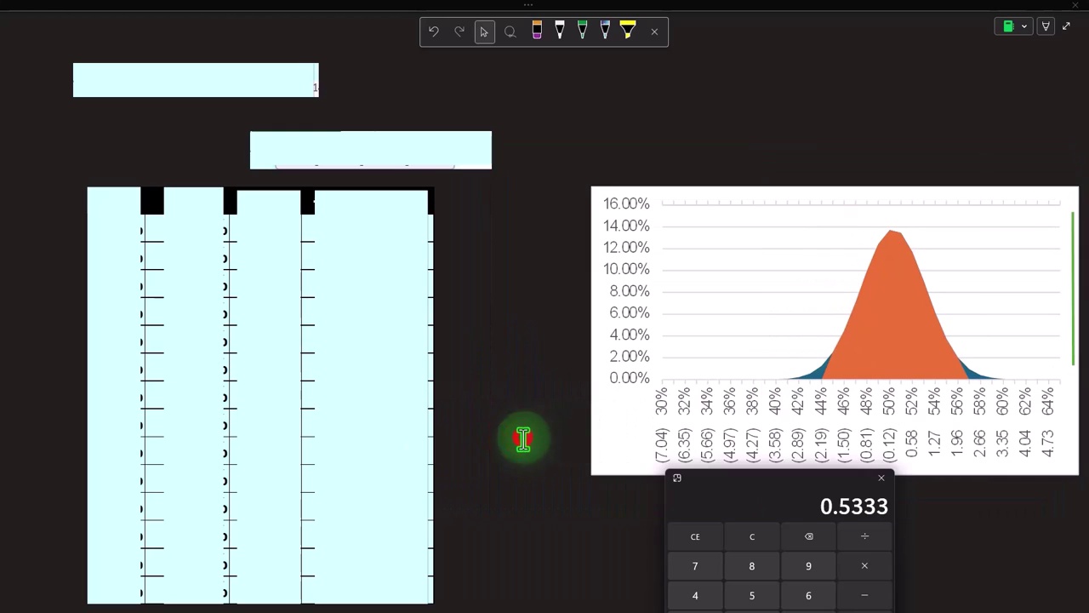
left_click(754, 489)
left_click_drag(754, 489, 795, 308)
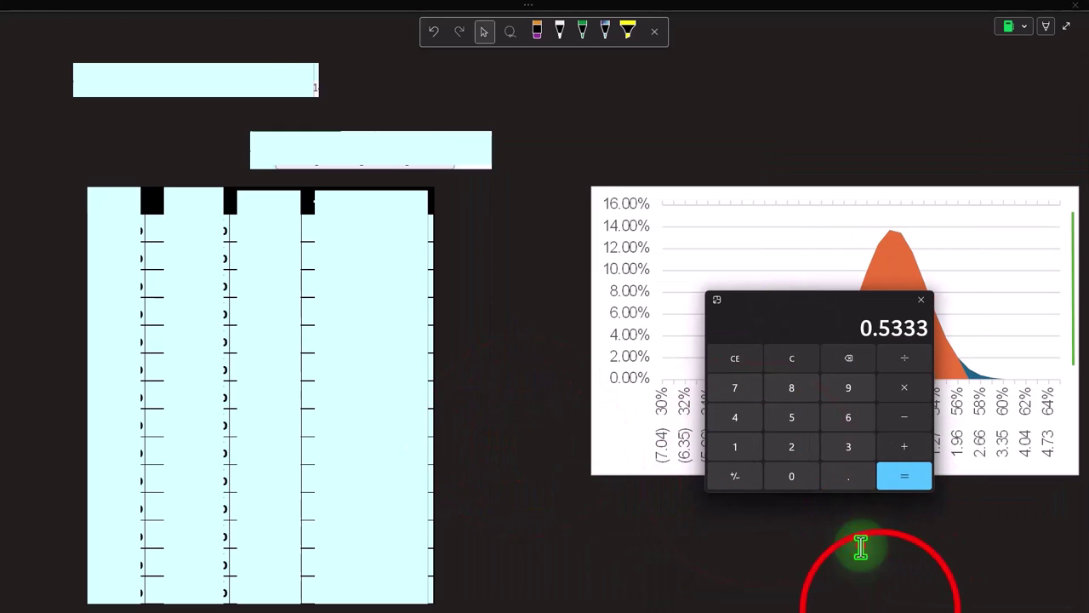
left_click_drag(876, 606, 610, 608)
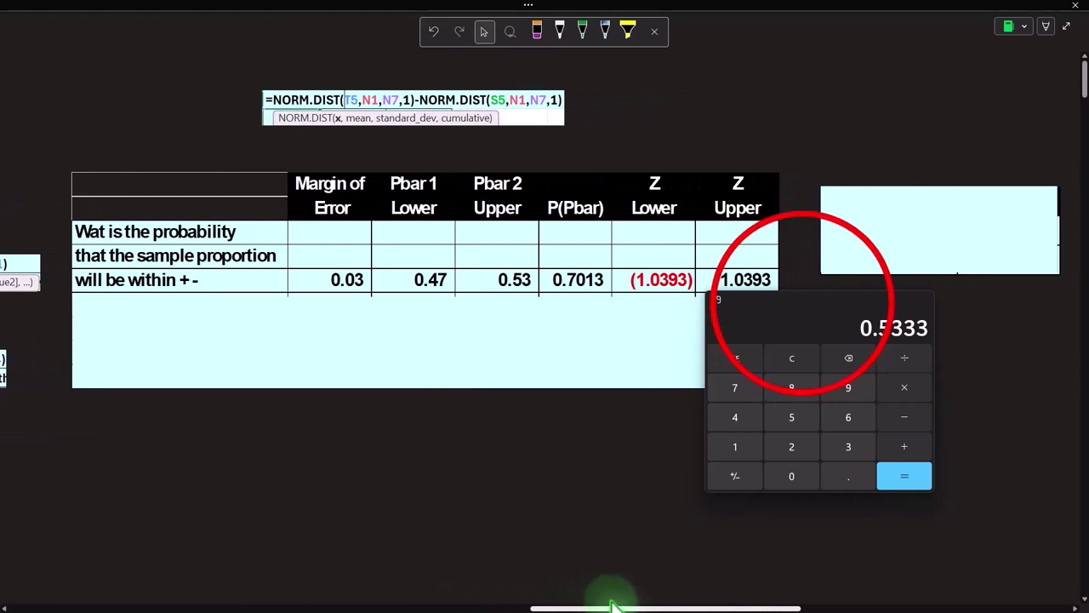
left_click_drag(802, 304, 855, 524)
left_click(389, 121)
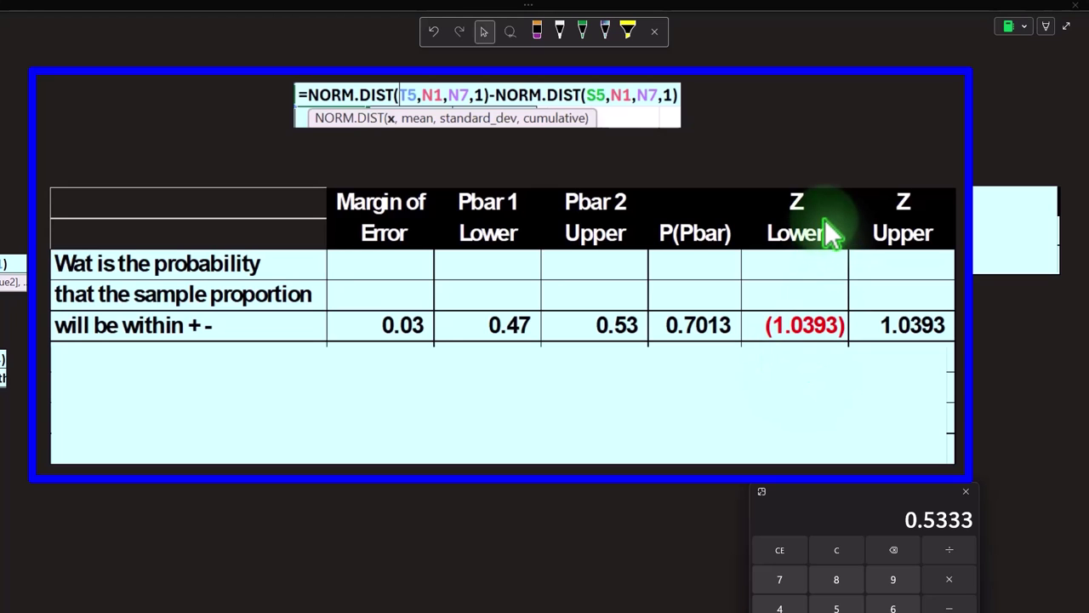
- Move the calculator out of the chart's way and scroll back to the Count/Data column
left_click(809, 474)
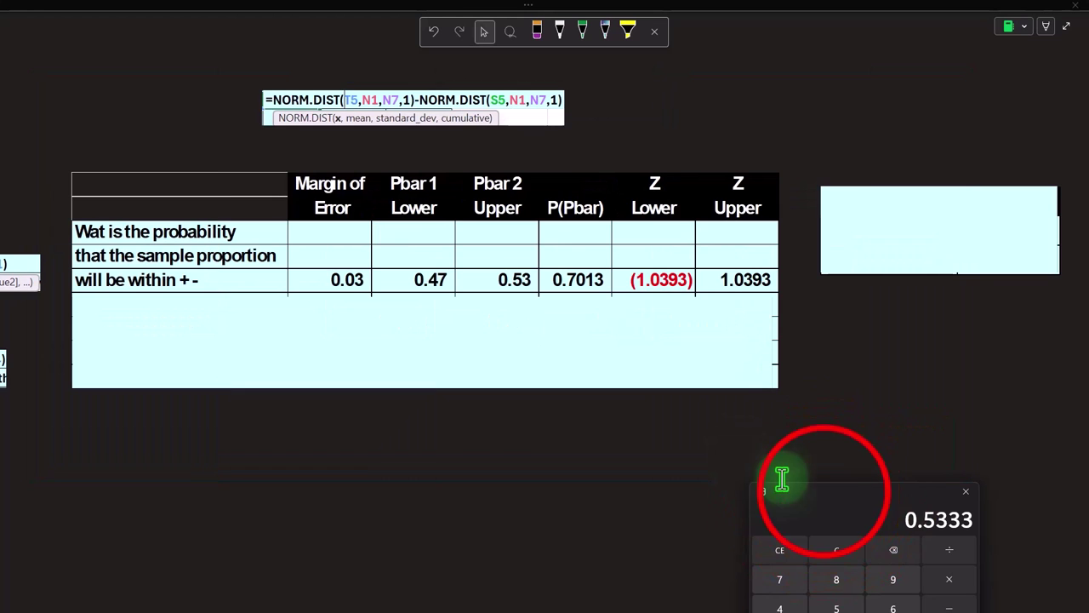
left_click_drag(825, 498, 537, 418)
left_click(582, 600)
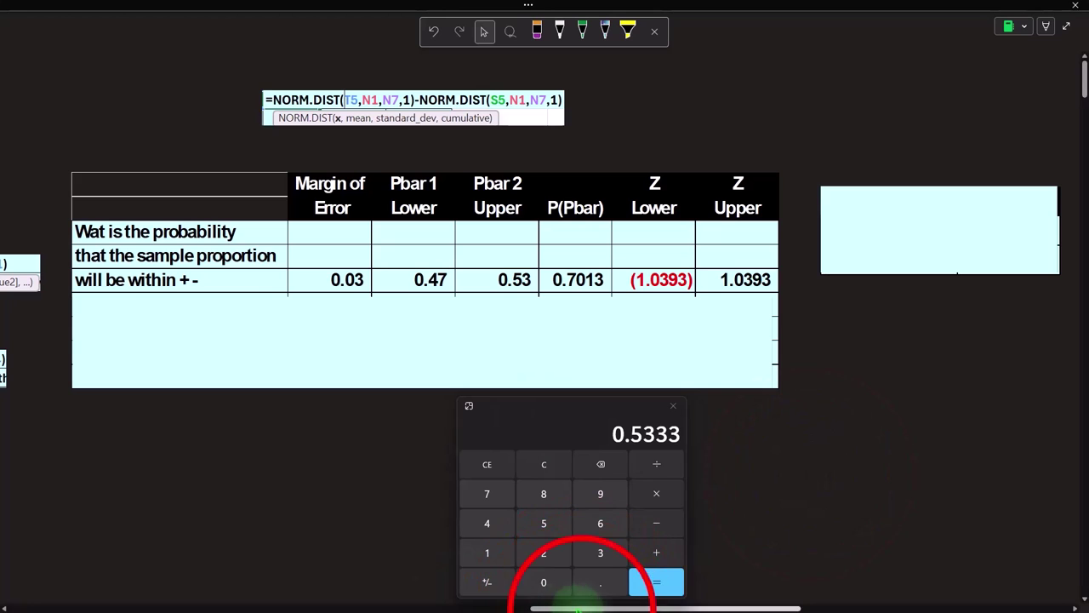
left_click_drag(583, 607, 871, 601)
left_click(591, 408)
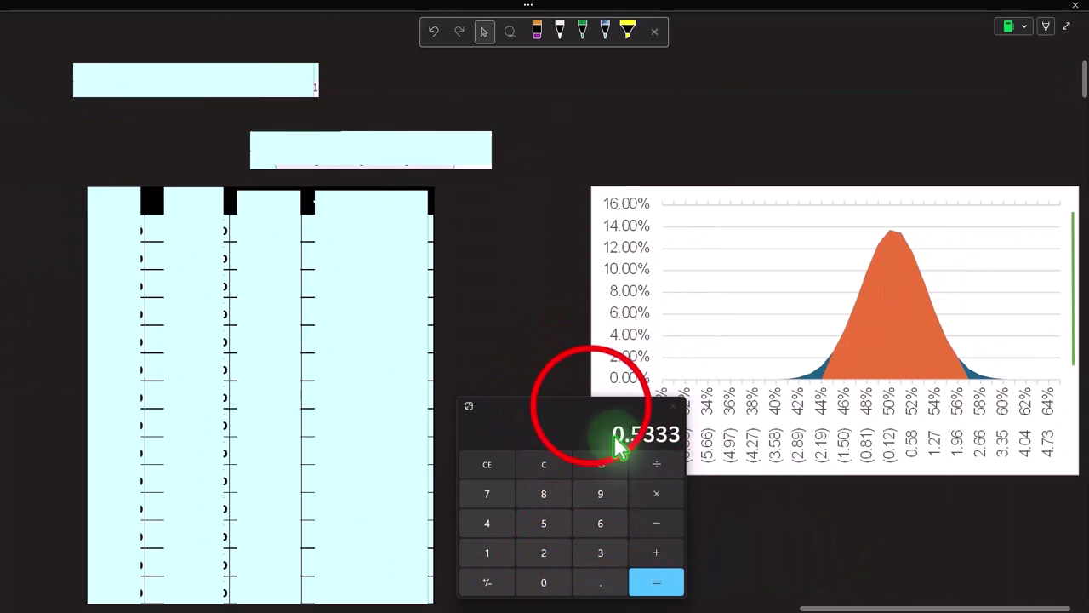
left_click_drag(590, 408, 618, 535)
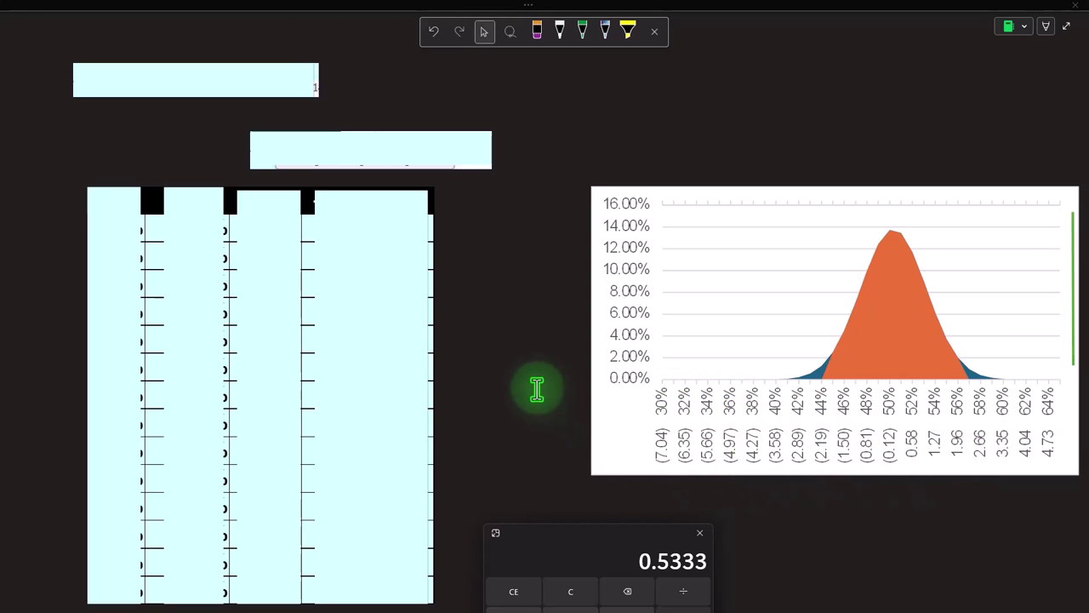
scroll(535, 388, "down", 1)
left_click_drag(586, 538, 621, 320)
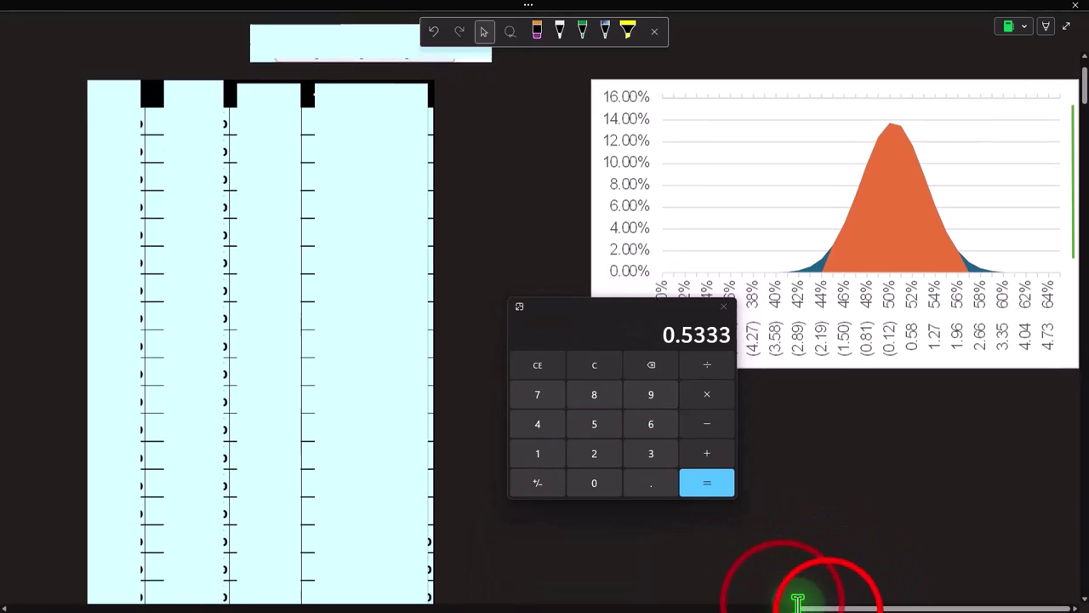
left_click_drag(827, 606, 435, 579)
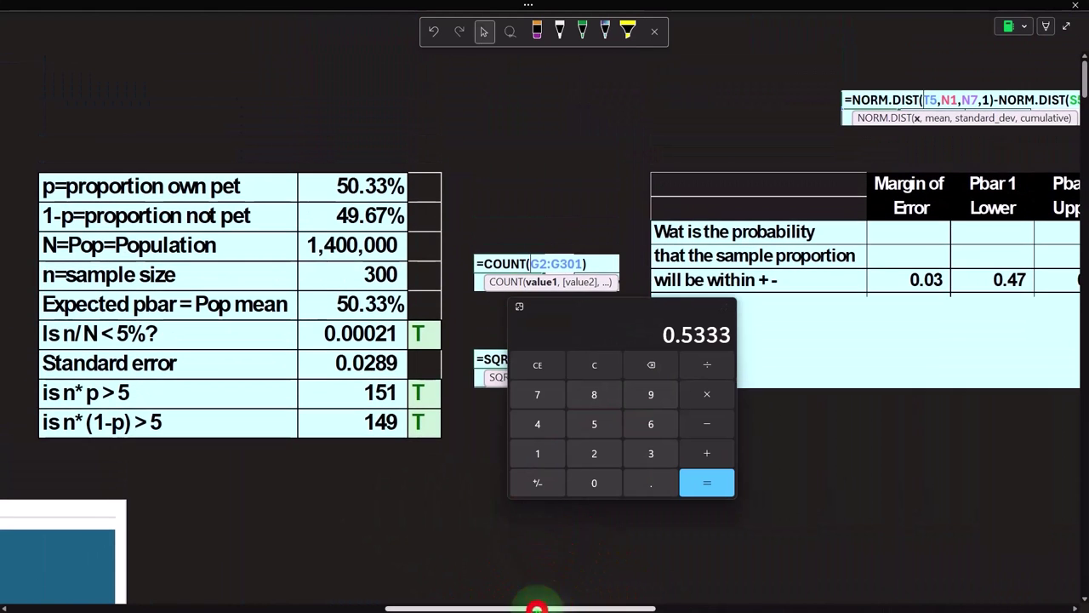
left_click_drag(535, 604, 637, 598)
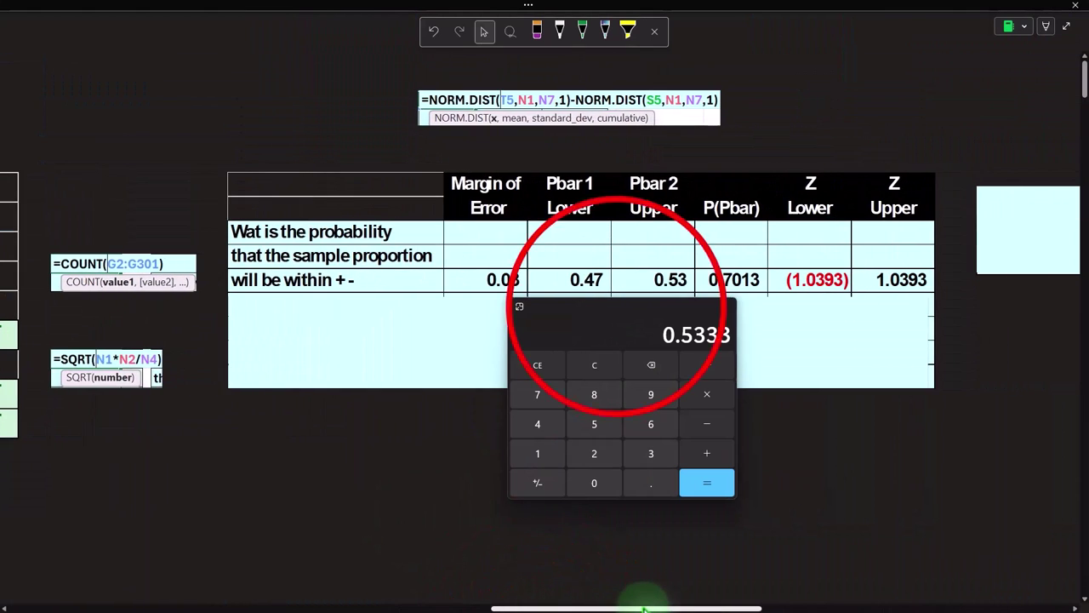
left_click_drag(645, 341, 764, 330)
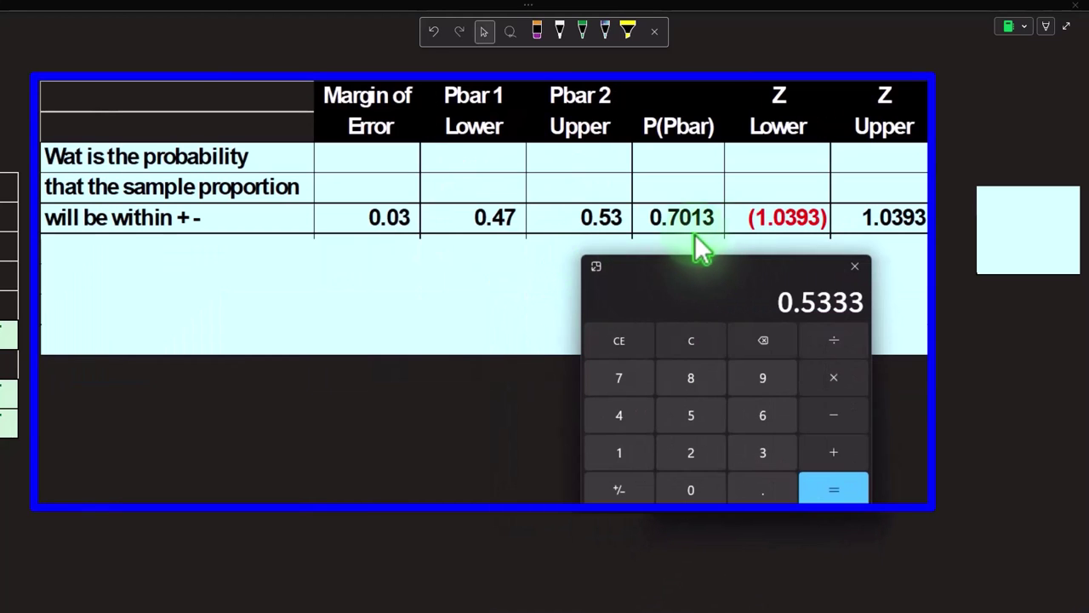
- Compute (0.47 − 0.5033) ÷ 0.0289 in Calculator, giving −1.152249134948097
left_click(703, 349)
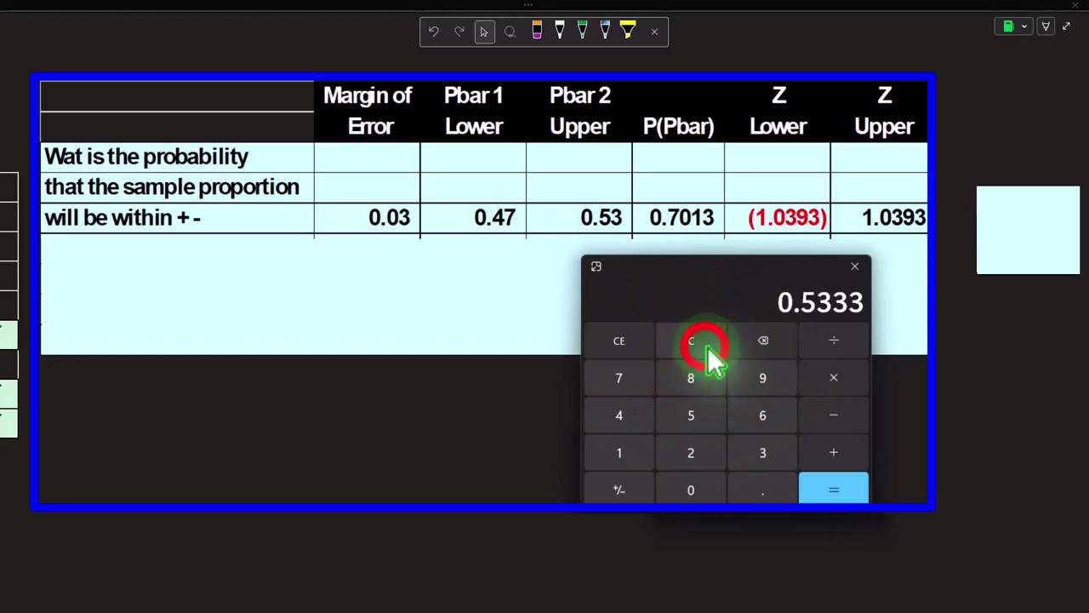
type(".47")
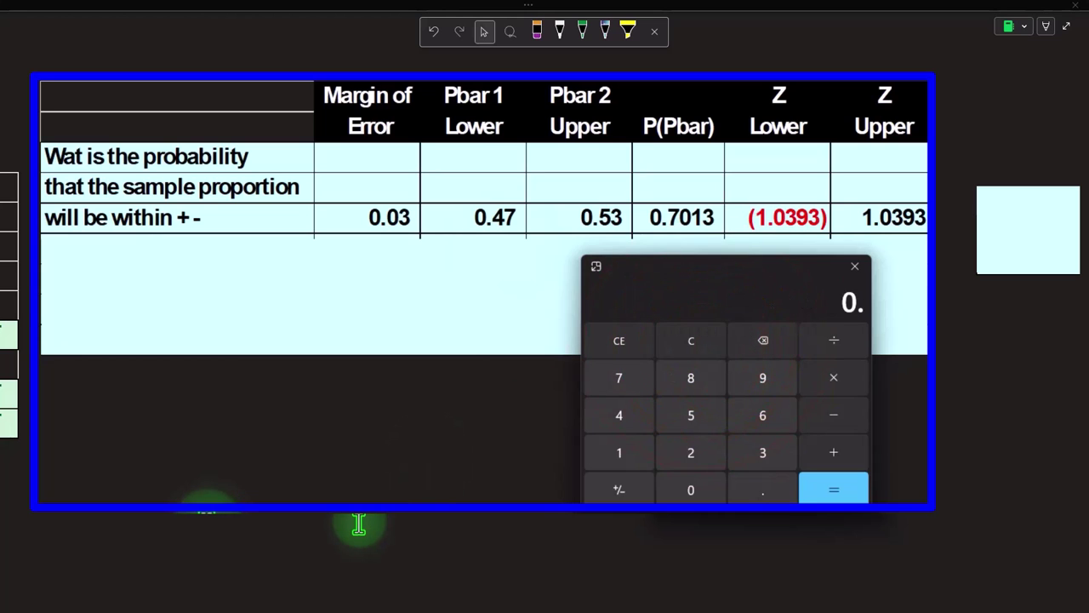
left_click(359, 521)
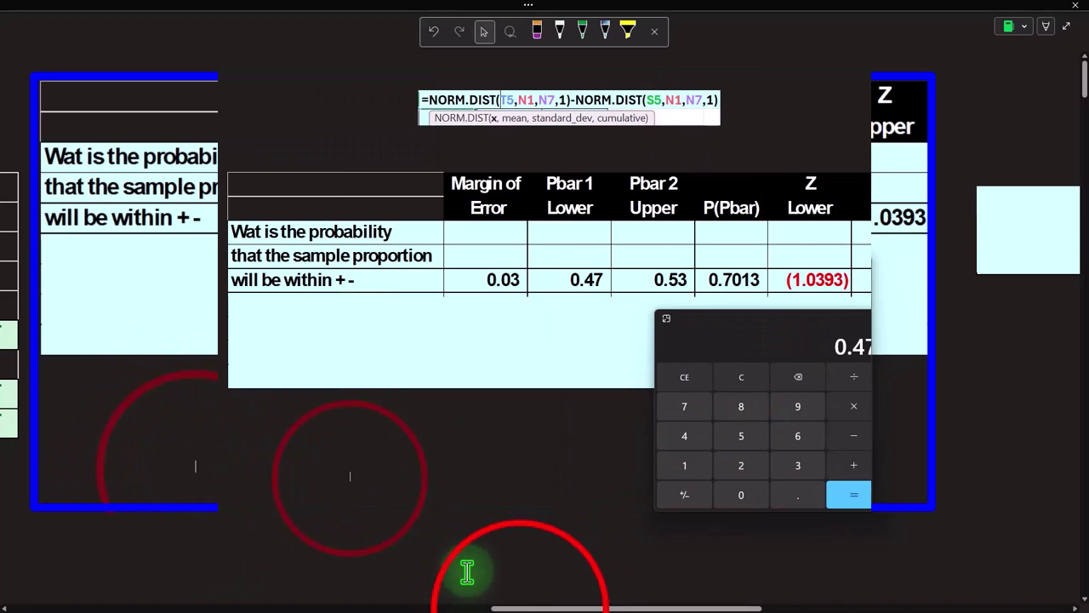
left_click_drag(516, 606, 414, 610)
left_click(852, 465)
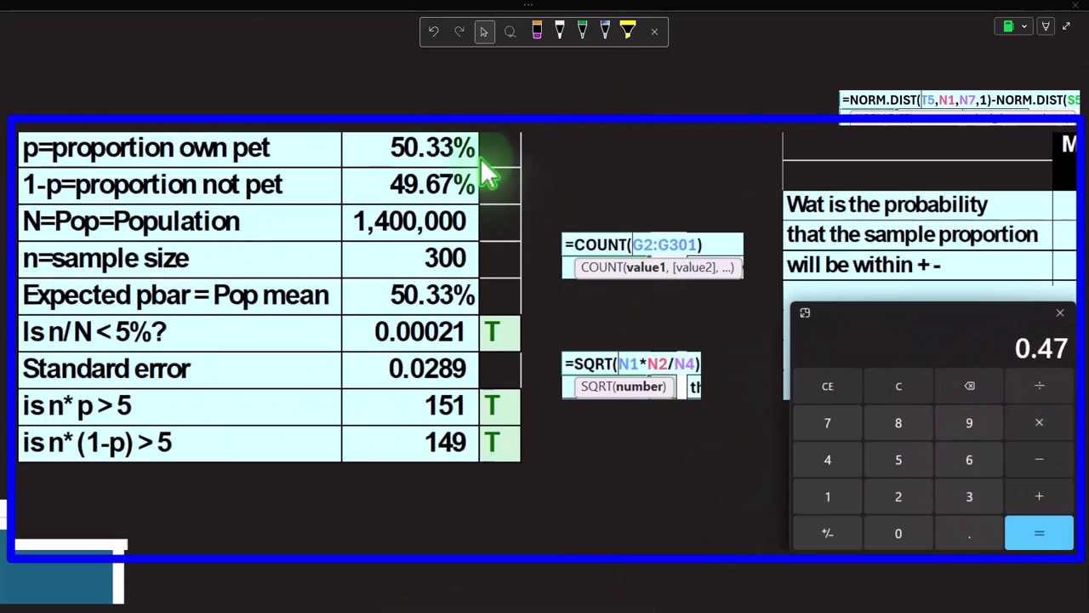
type("0333")
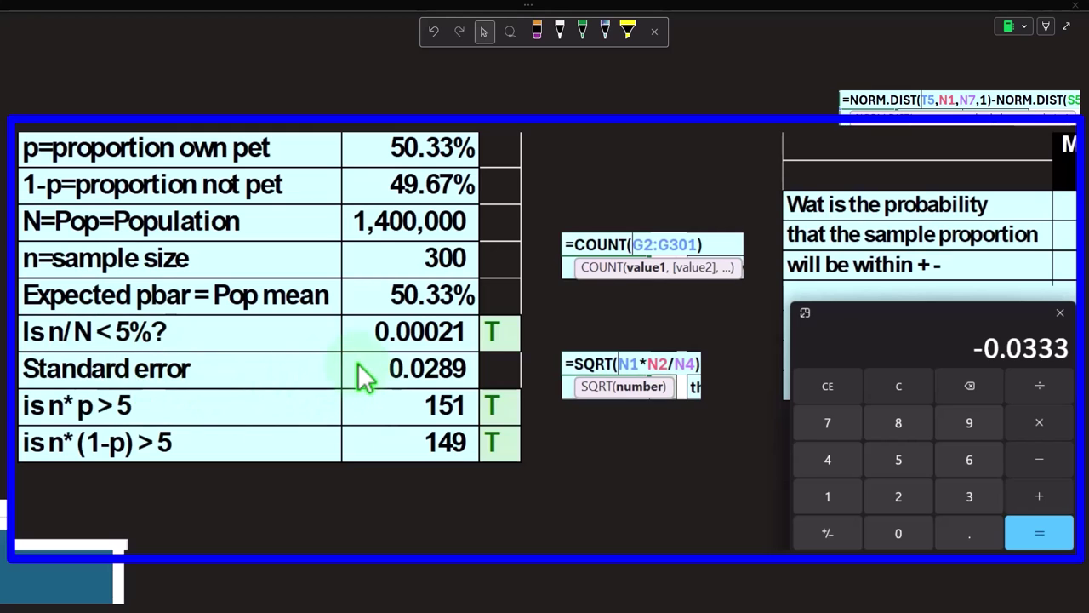
type(".")
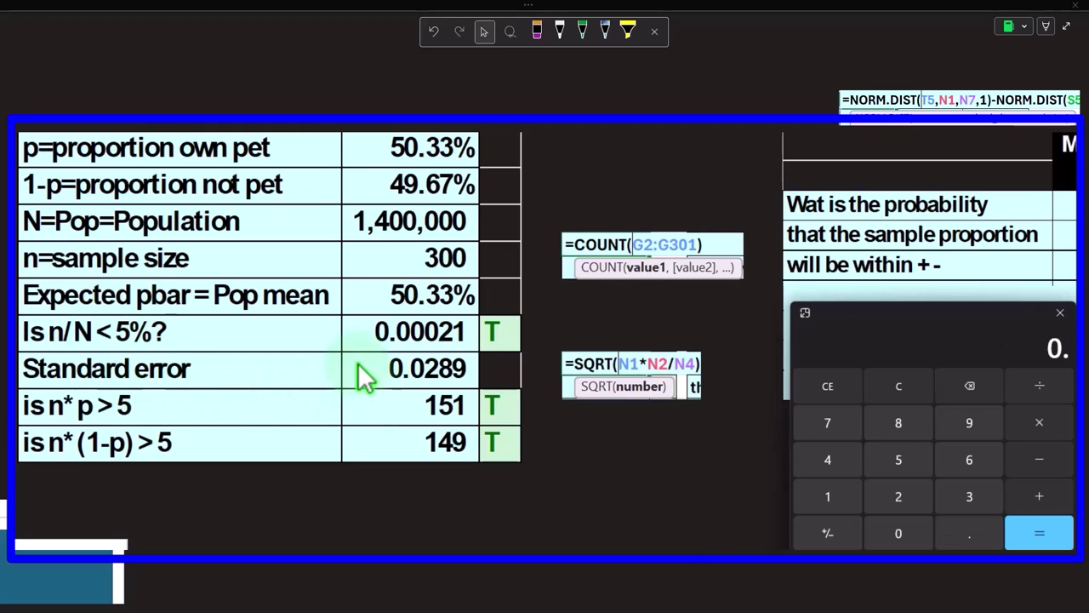
type("0289")
key("Return")
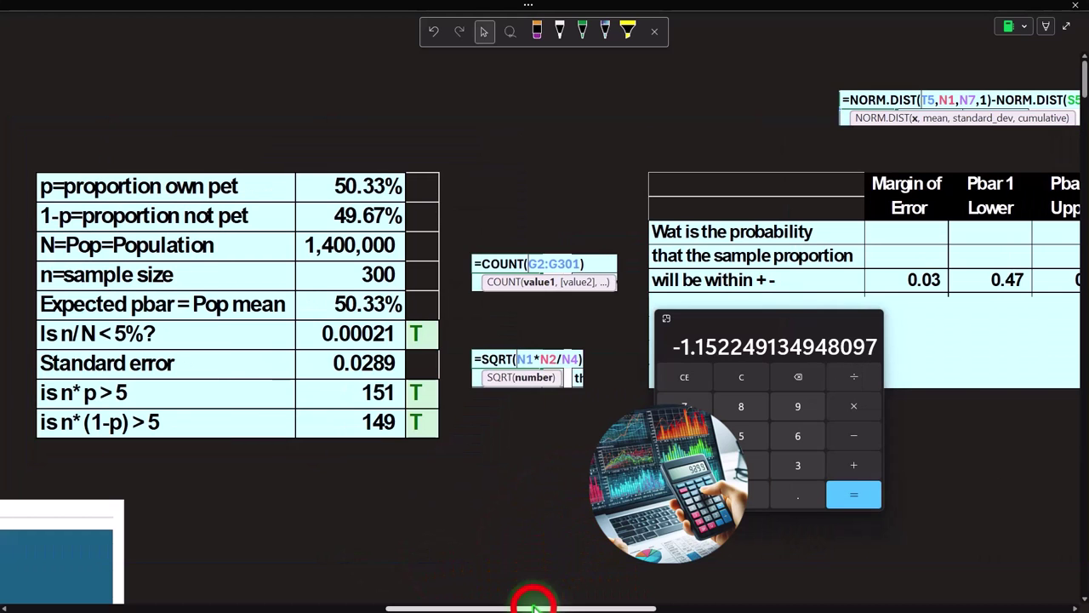
left_click_drag(530, 593, 677, 600)
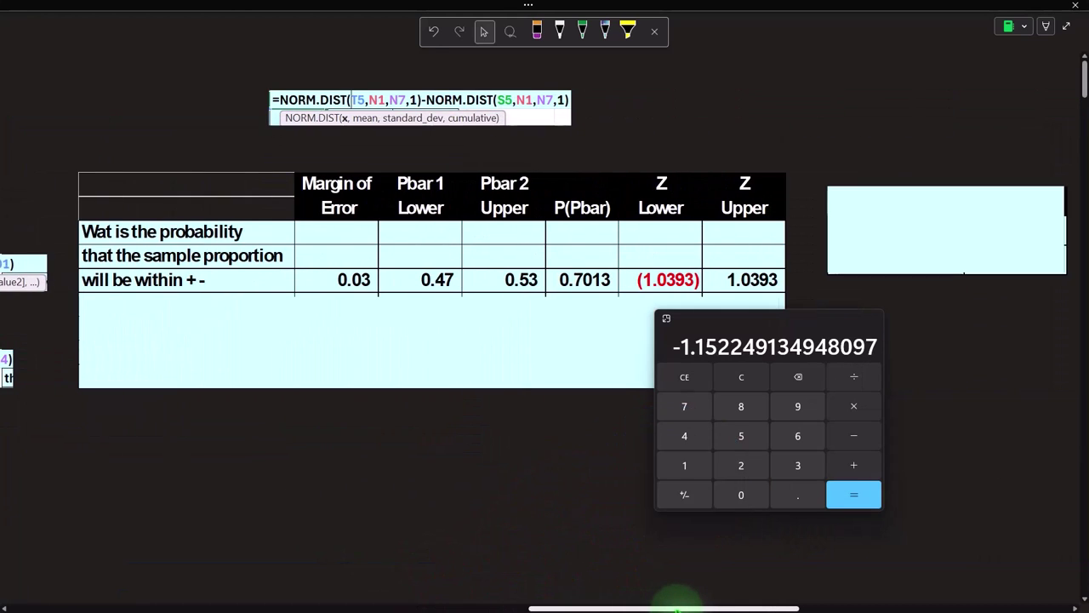
left_click_drag(766, 318, 889, 286)
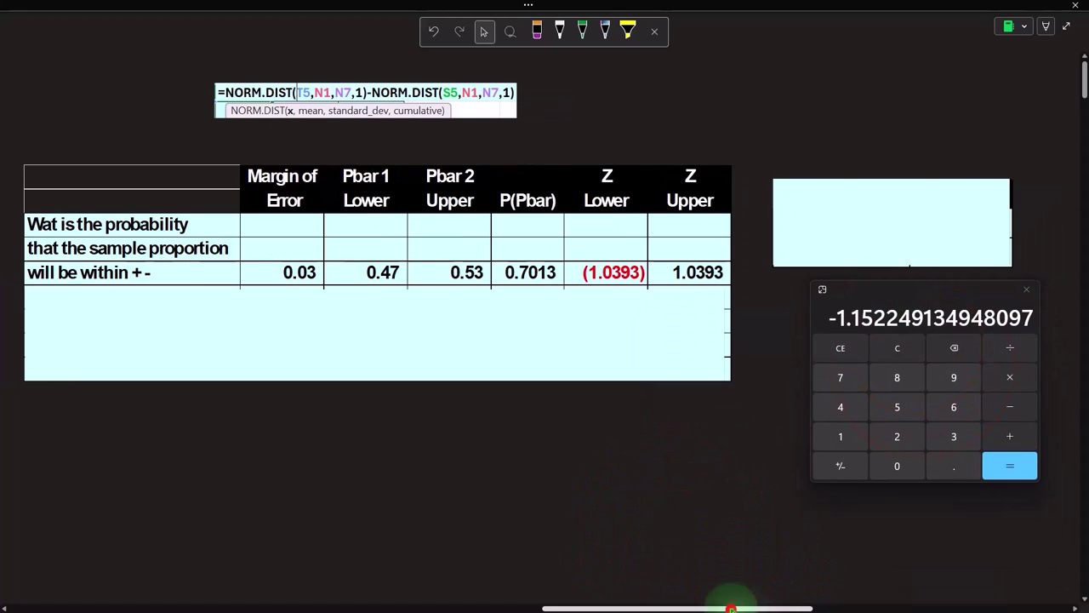
left_click_drag(724, 598, 345, 607)
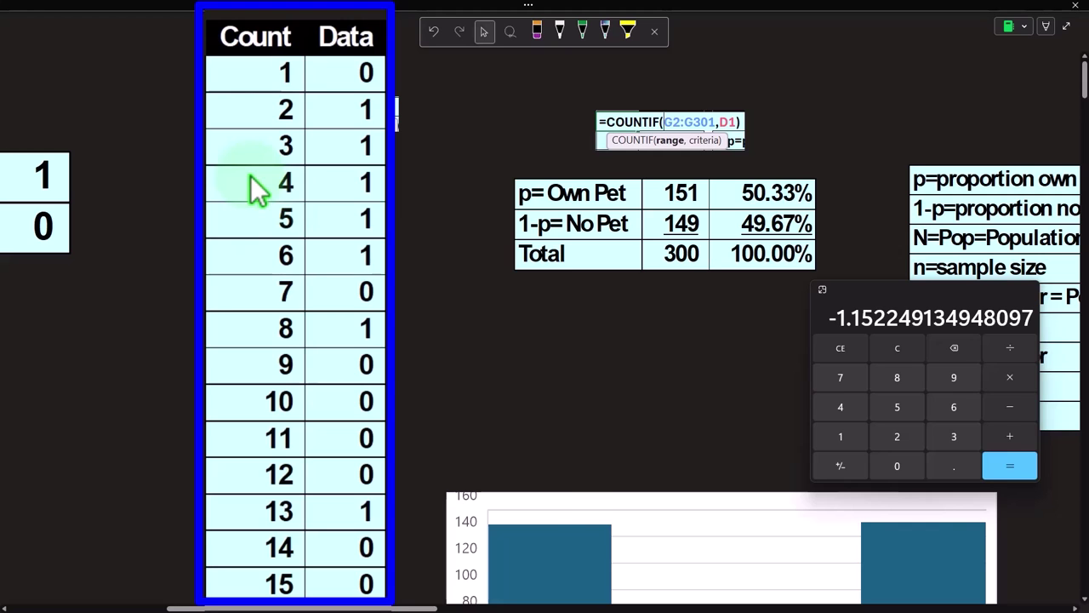
- Fill the 0.06 margin row: limits 0.44–0.56, P(Pbar) 0.9623, Z ±2.0785
left_click(472, 458)
left_click(401, 600)
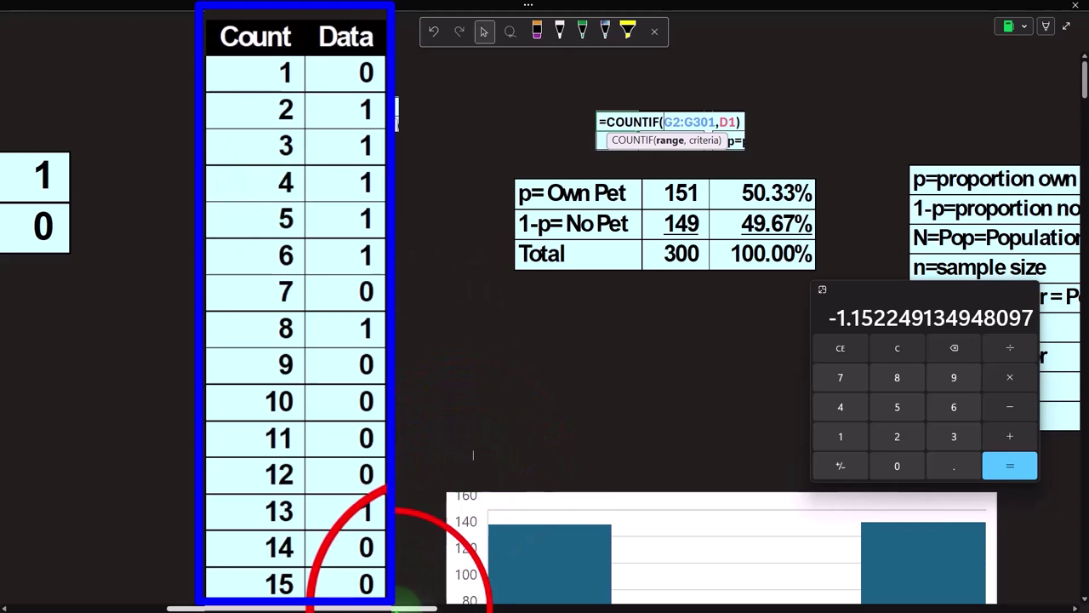
left_click_drag(400, 600, 604, 600)
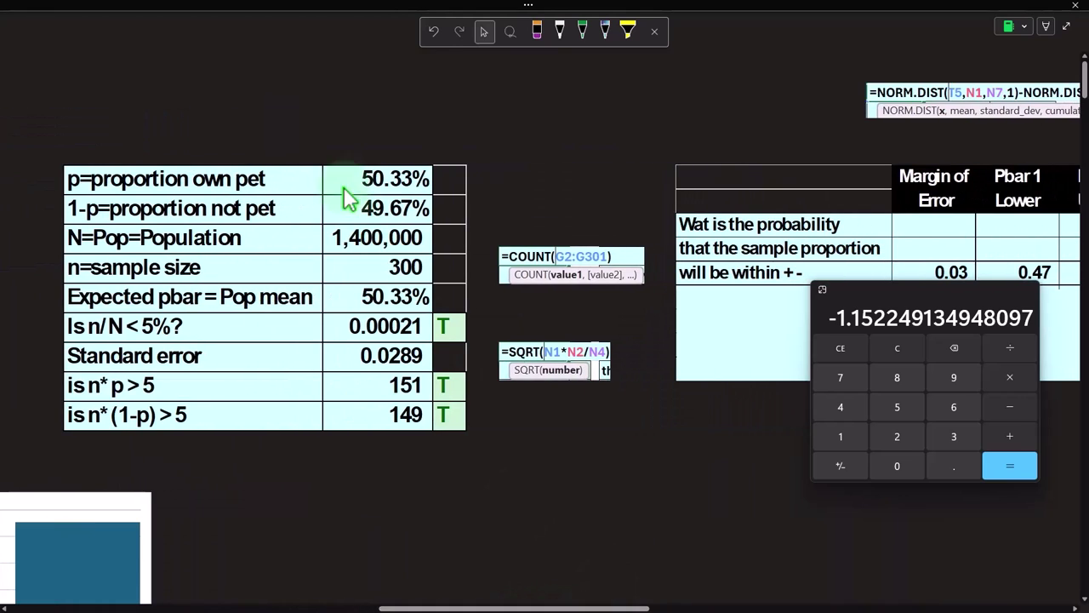
left_click(505, 598)
left_click_drag(504, 598, 651, 600)
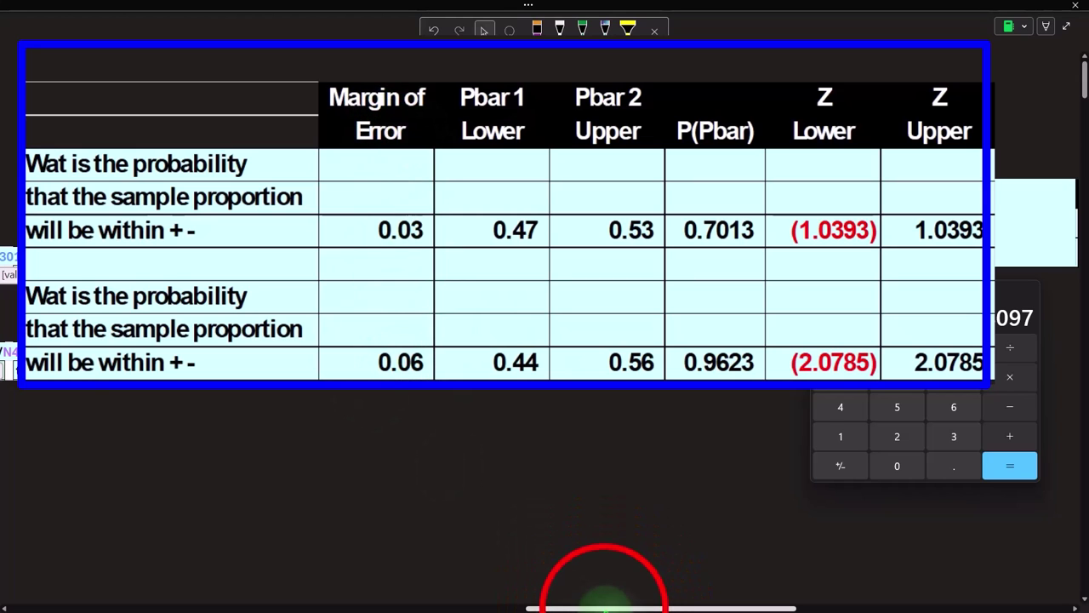
- Move the calculator beside the table and compute 0.5033 − 0.06 = 0.4433
mouse_move(584, 606)
left_mouse_down()
mouse_move(615, 606)
mouse_move(571, 606)
left_mouse_up()
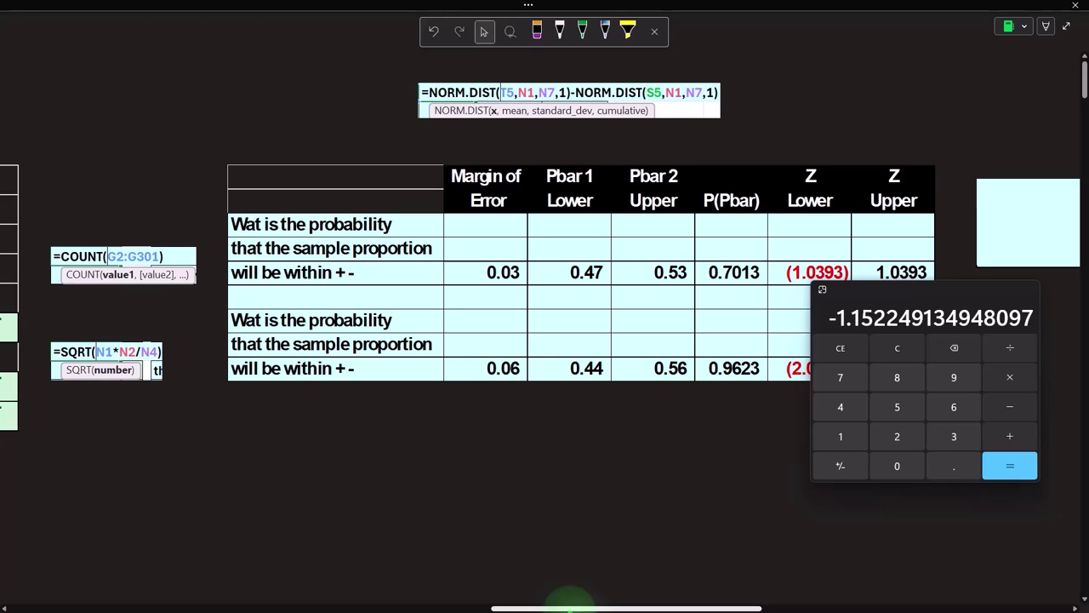
left_click_drag(570, 606, 572, 606)
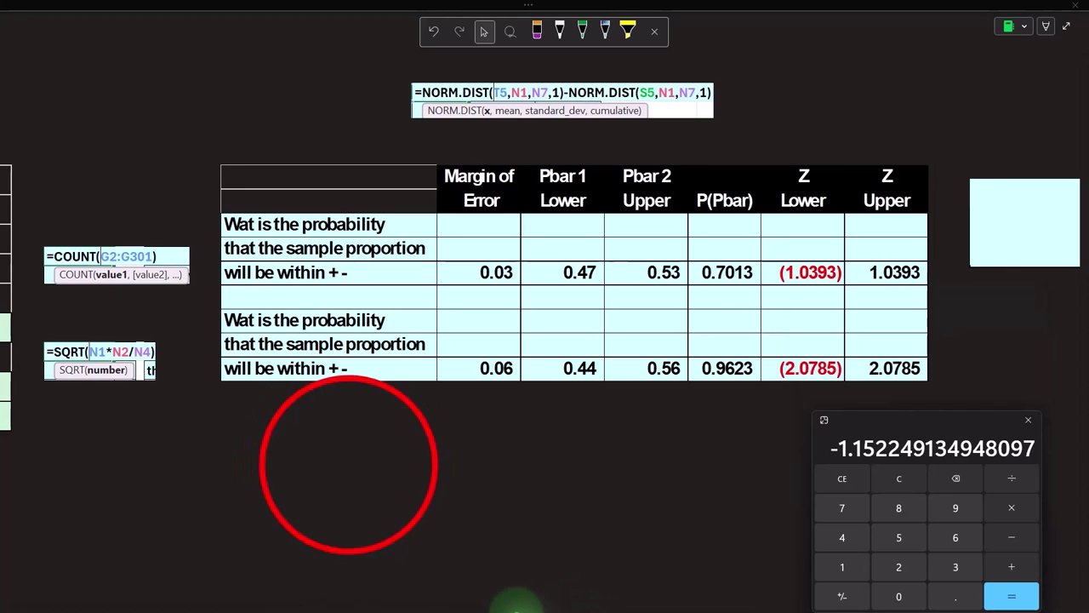
left_click_drag(559, 606, 465, 607)
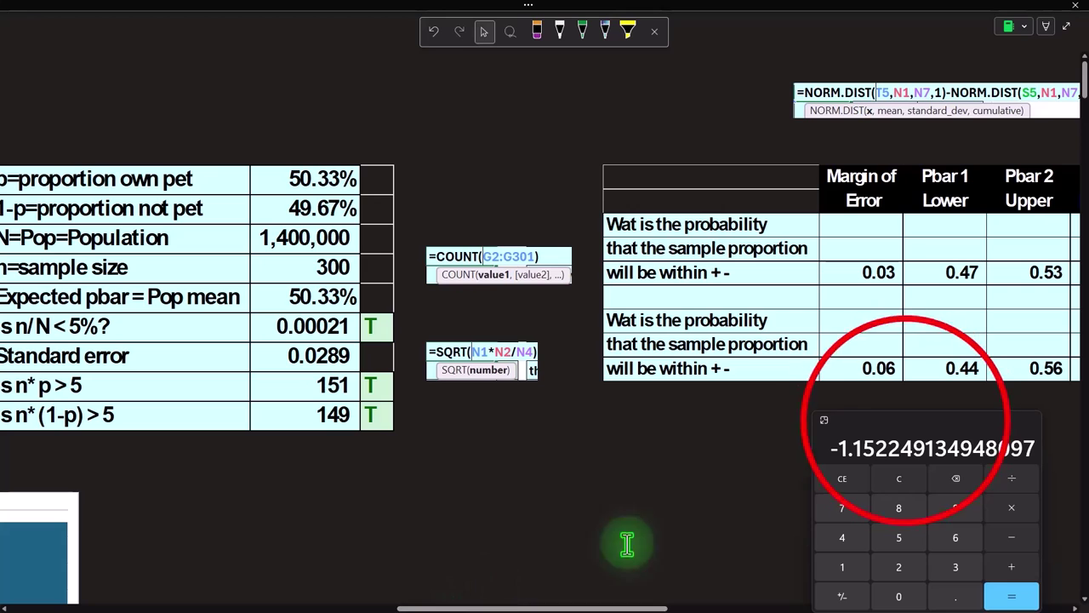
left_click_drag(908, 430, 525, 421)
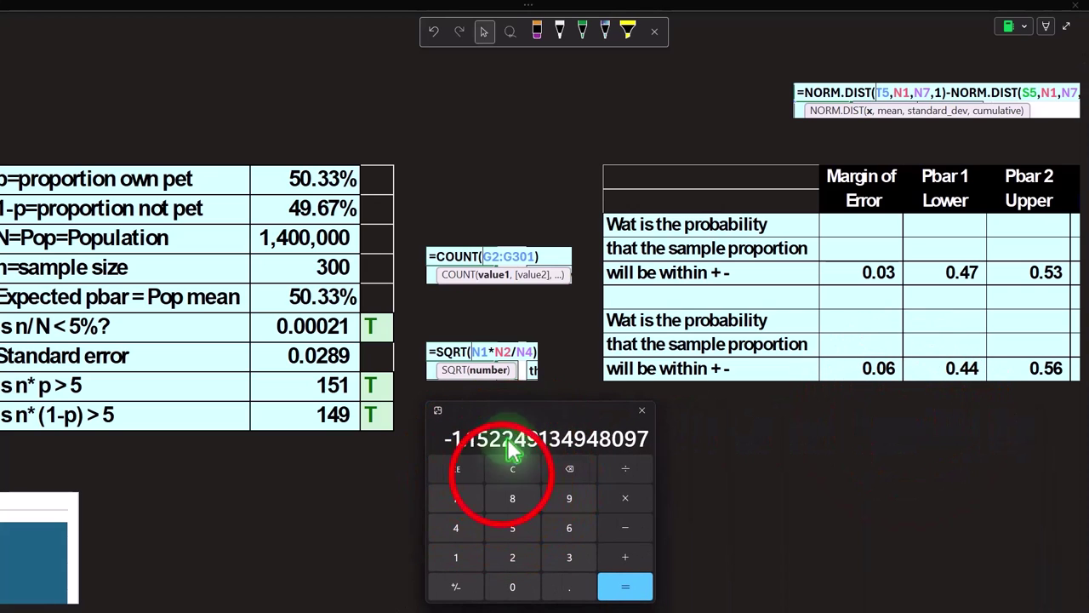
left_click(503, 475)
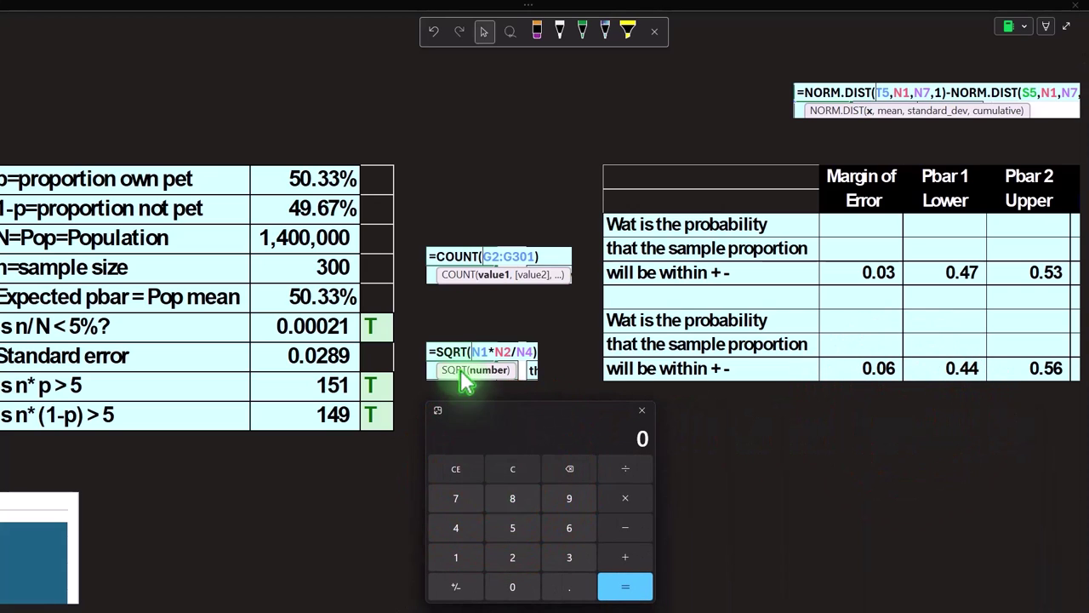
left_click(863, 522)
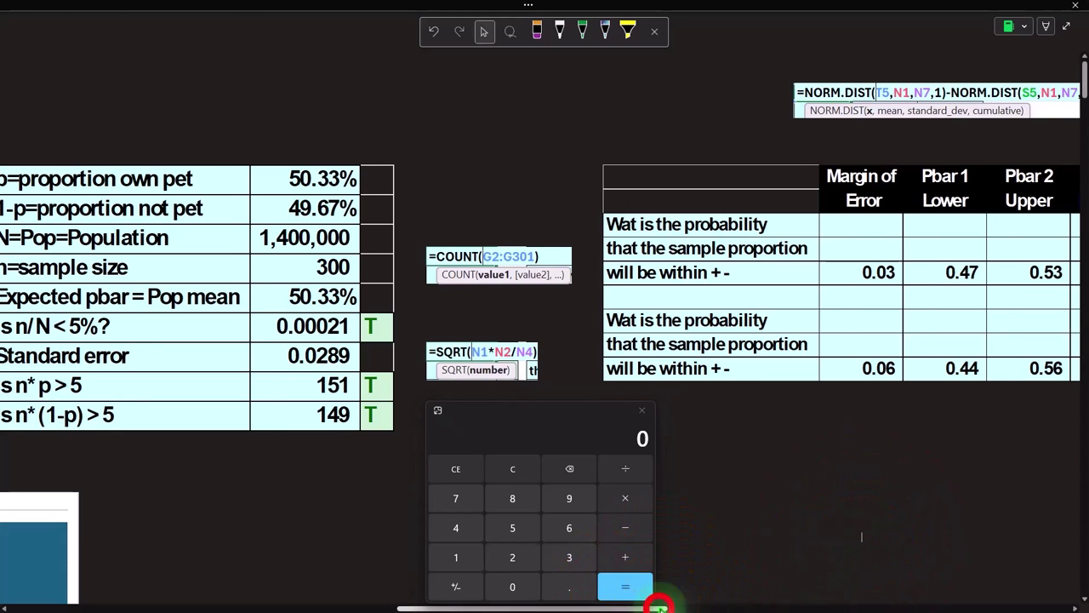
scroll(657, 602, "left", 1)
left_click(530, 469)
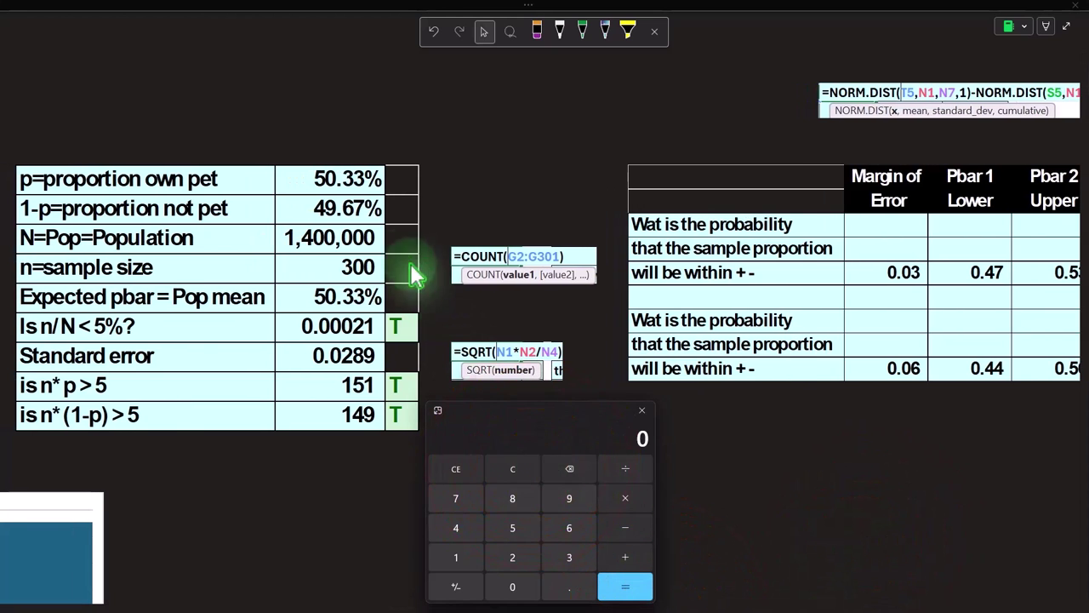
key("super+plus")
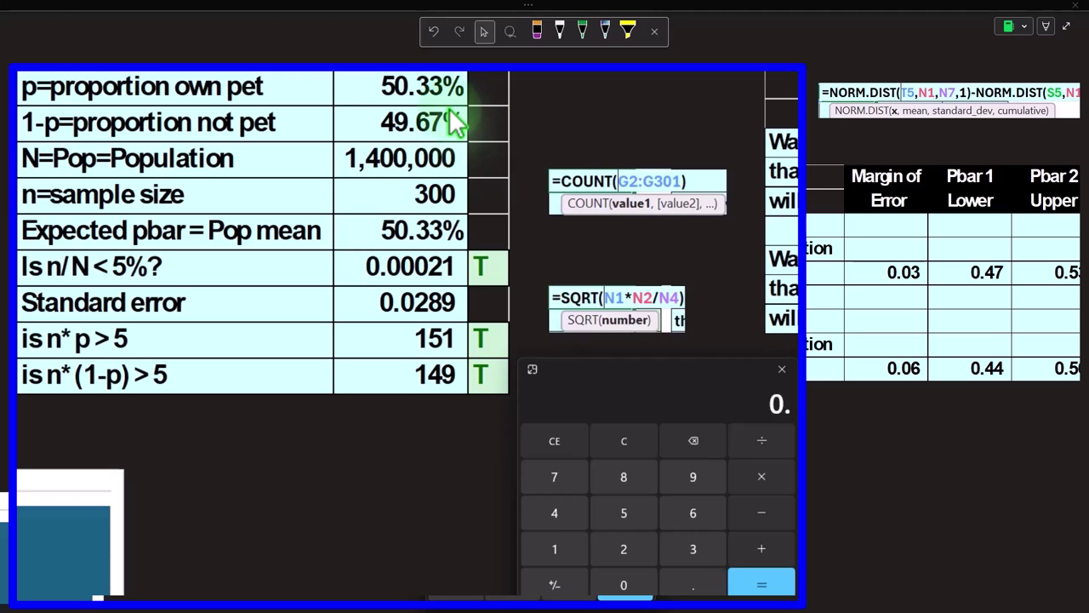
type("033")
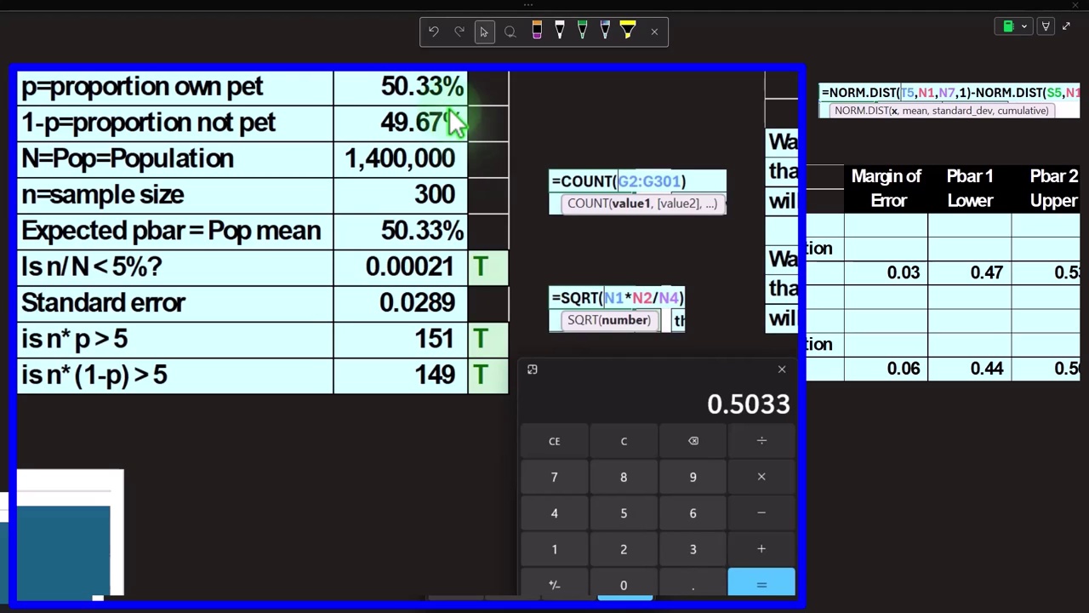
key("Escape")
type("0.4433")
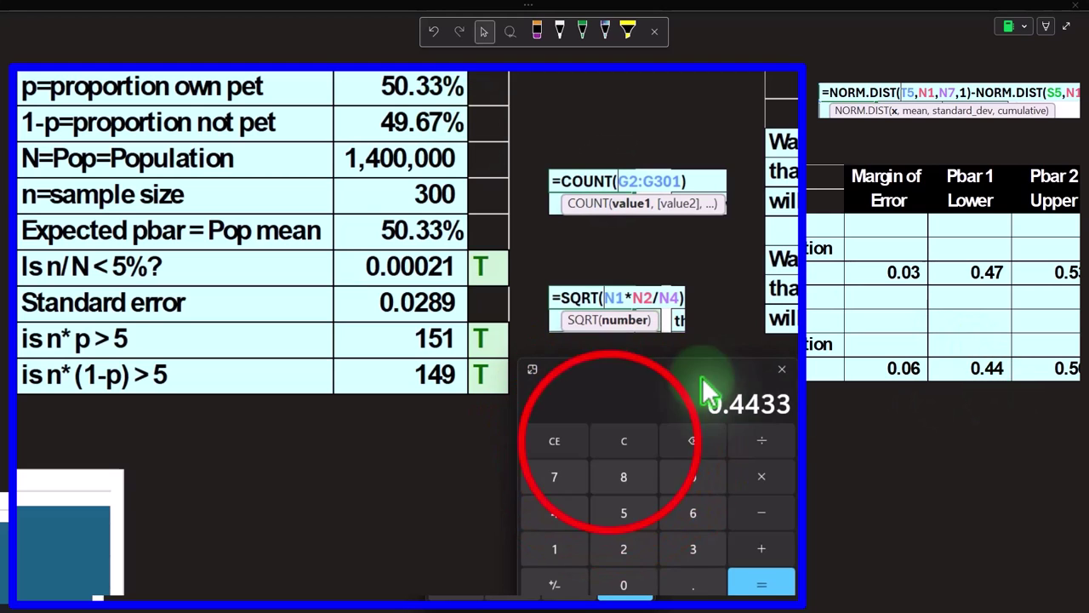
- Compute 0.5033 + 0.06 = 0.5633 to confirm the upper limit
left_click(615, 443)
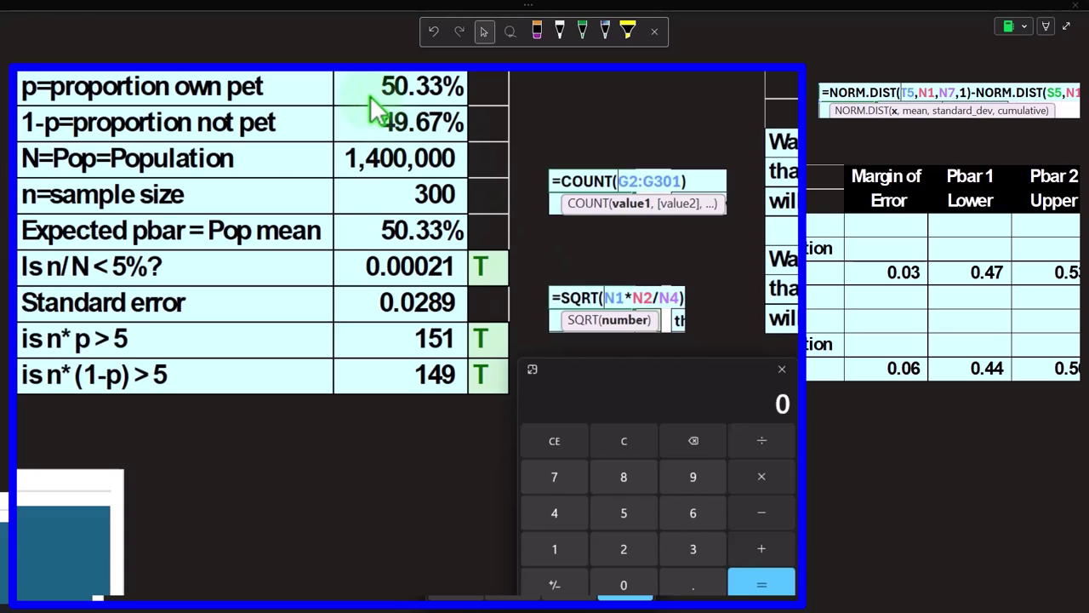
type("5033")
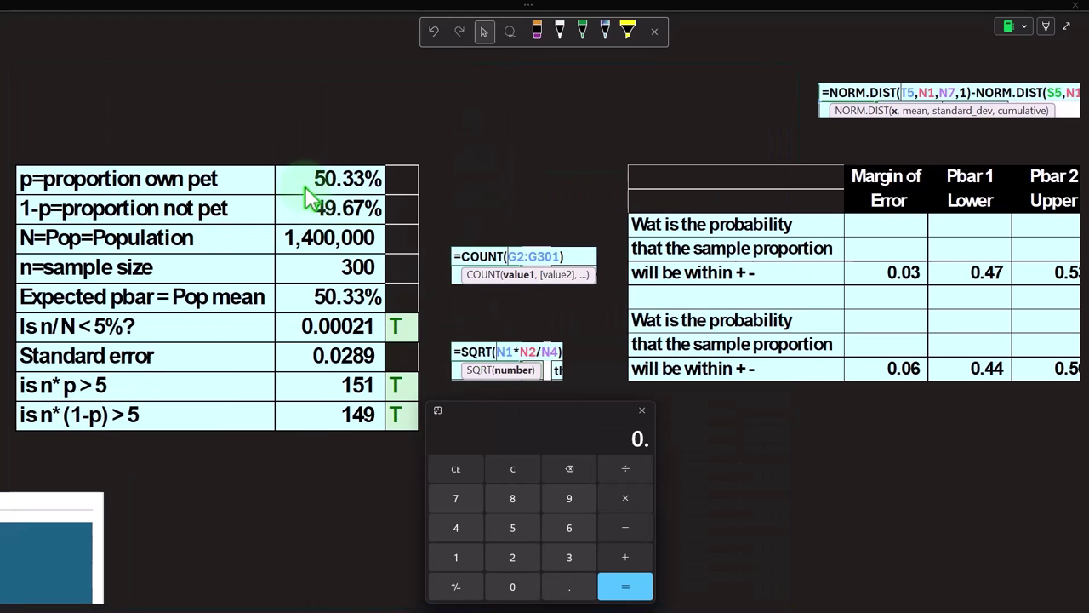
type("0")
left_click(924, 437)
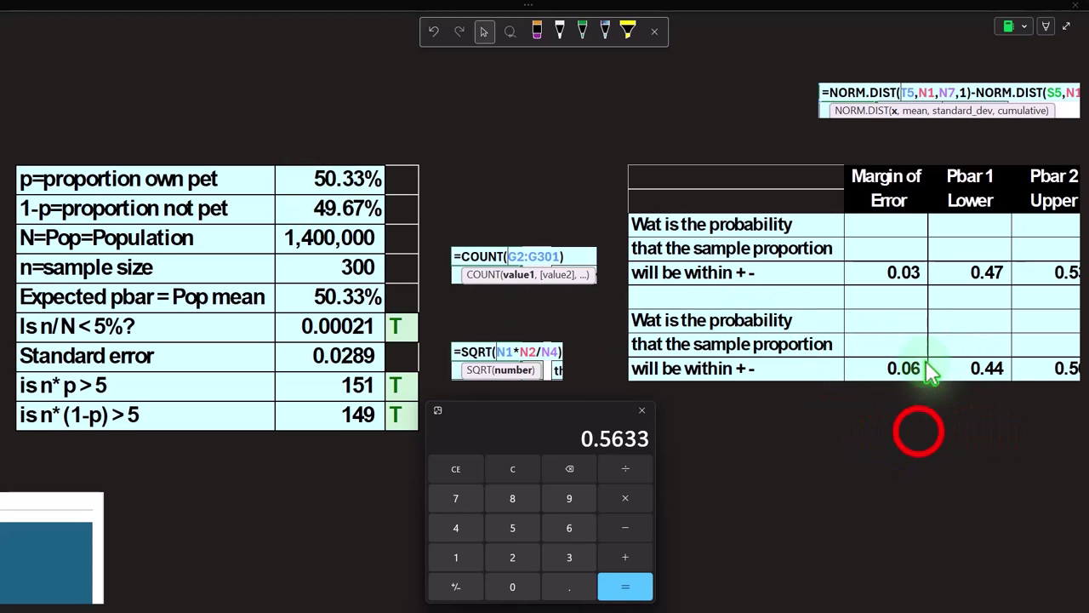
left_click_drag(473, 600, 536, 508)
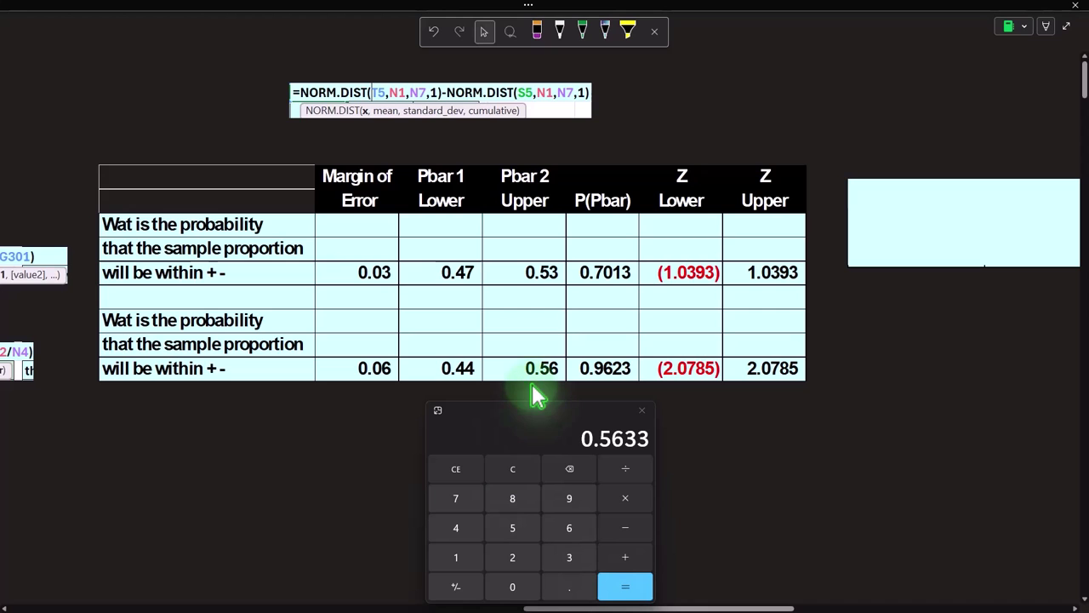
left_click_drag(628, 608, 908, 608)
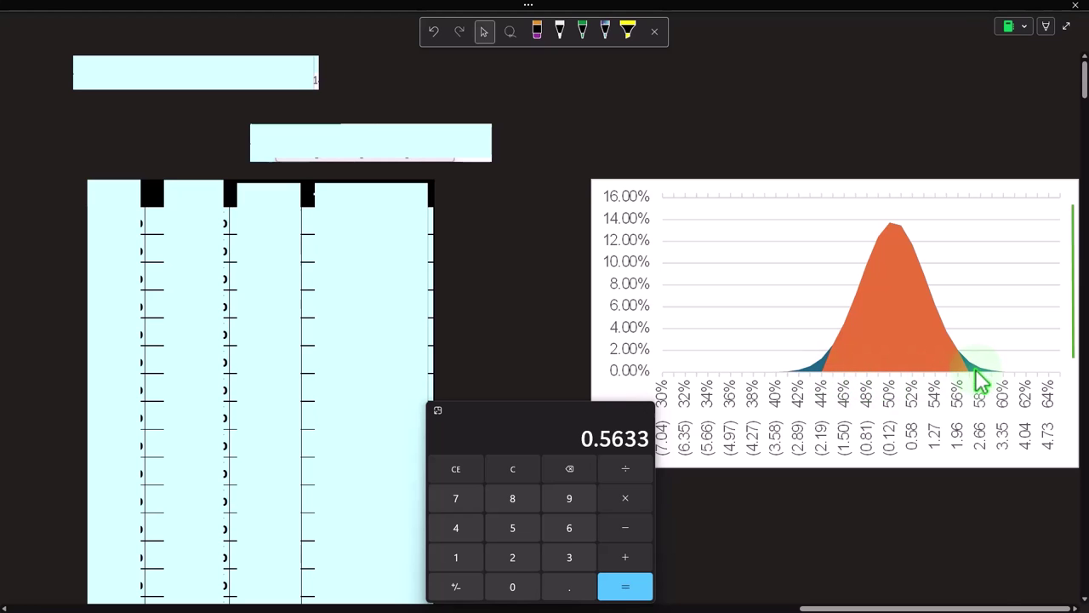
left_click_drag(894, 608, 637, 607)
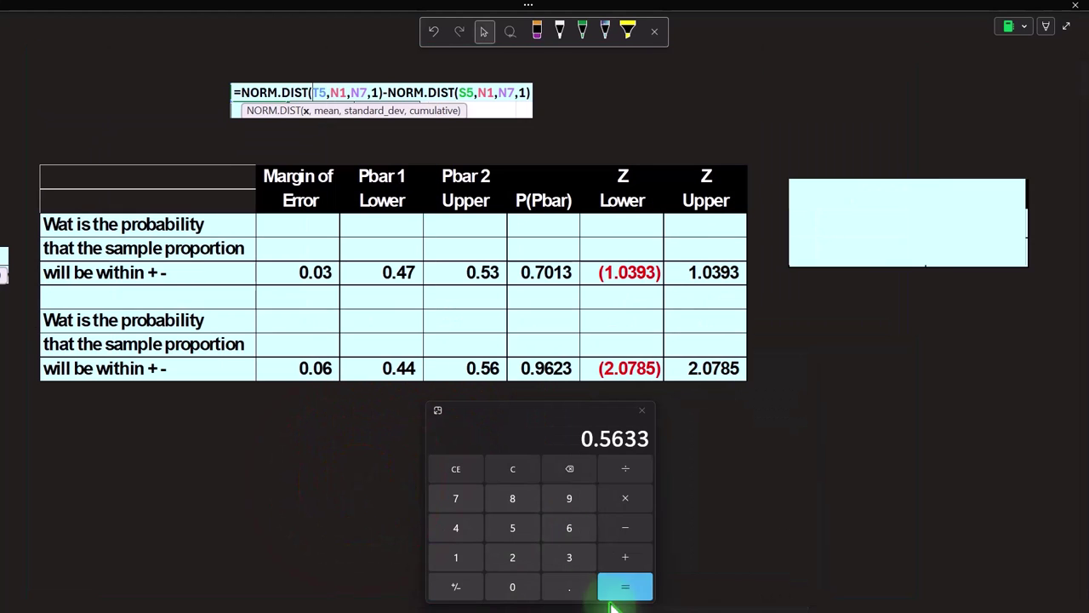
left_click_drag(706, 608, 975, 608)
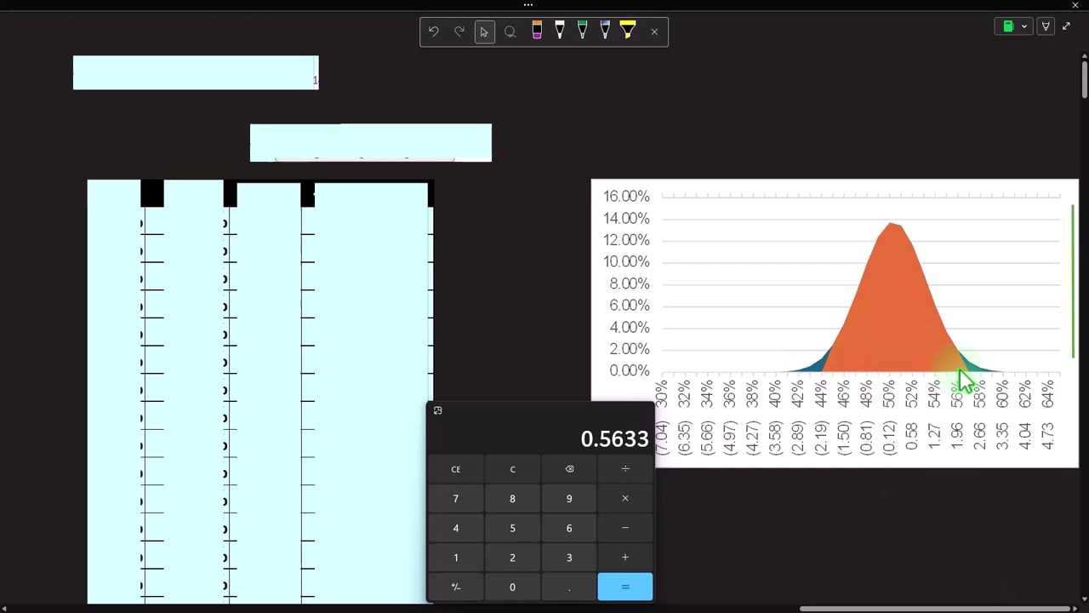
left_click_drag(893, 600, 597, 596)
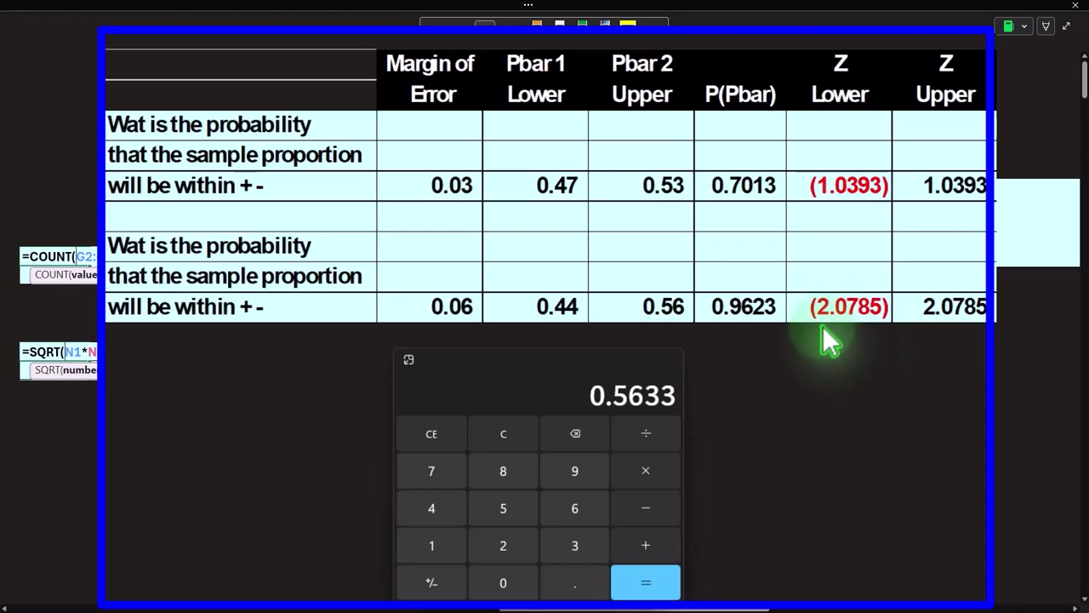
- Calculate the 0.44 limit's z-score, (0.44 − 0.5033) ÷ 0.0289 = −2.190311418685121
left_click(572, 407)
left_click(521, 432)
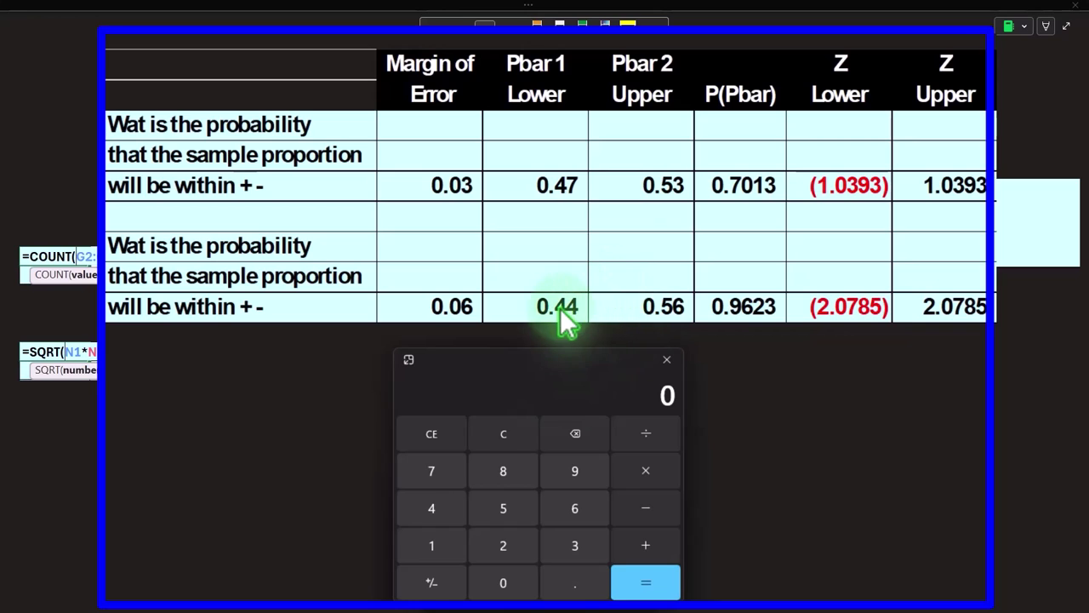
type(".44")
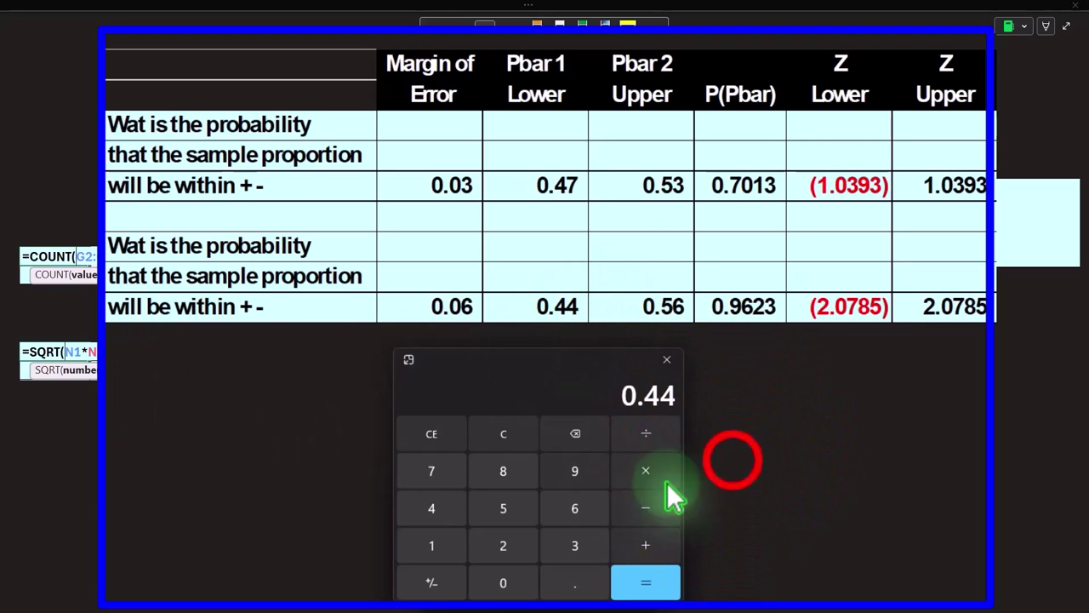
left_click(760, 586)
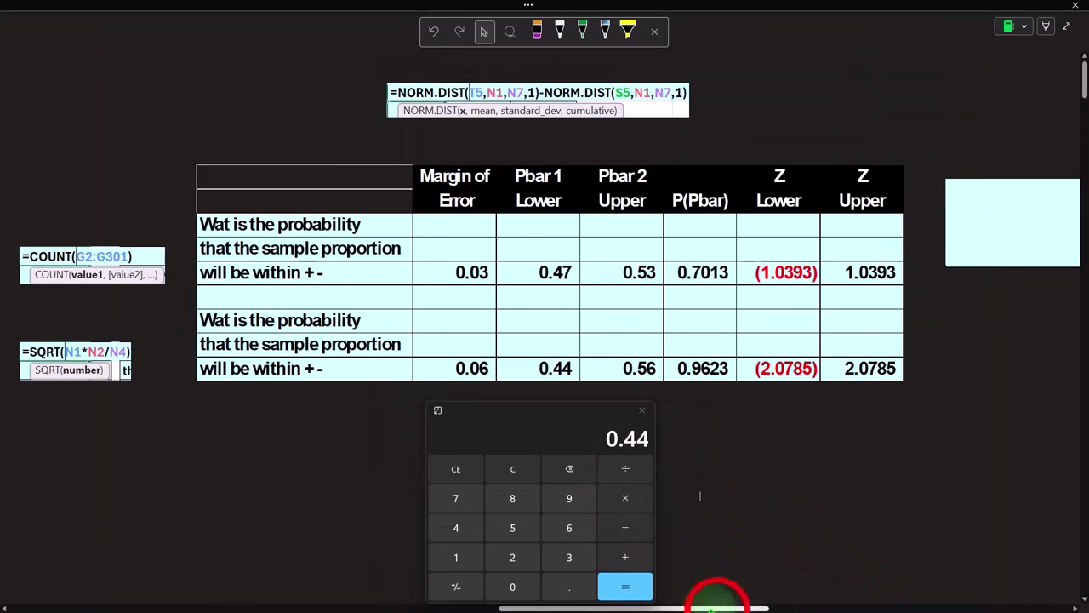
left_click_drag(769, 591, 564, 590)
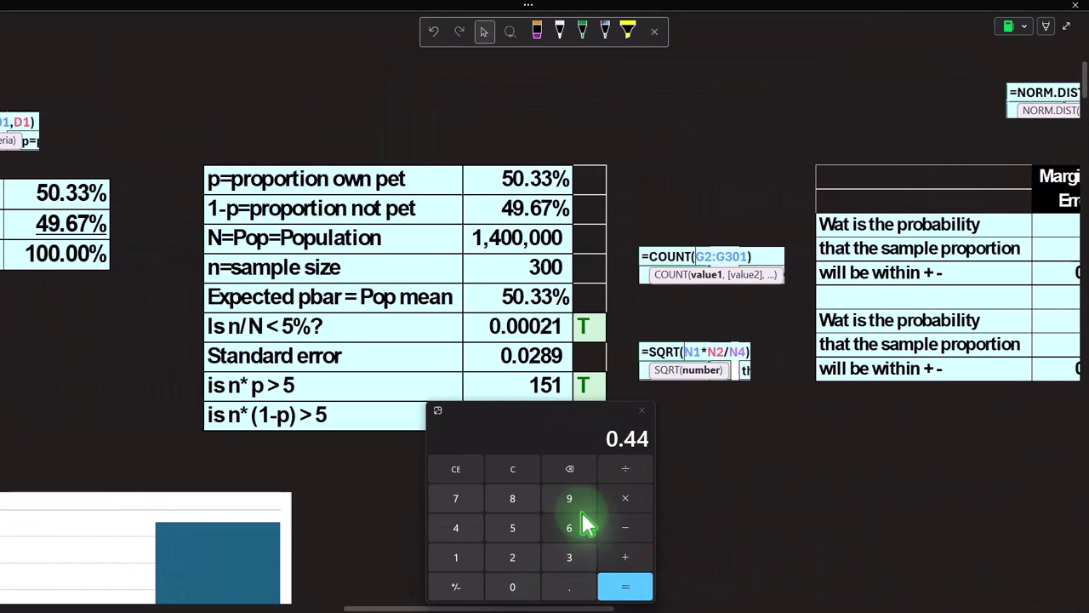
left_click(627, 507)
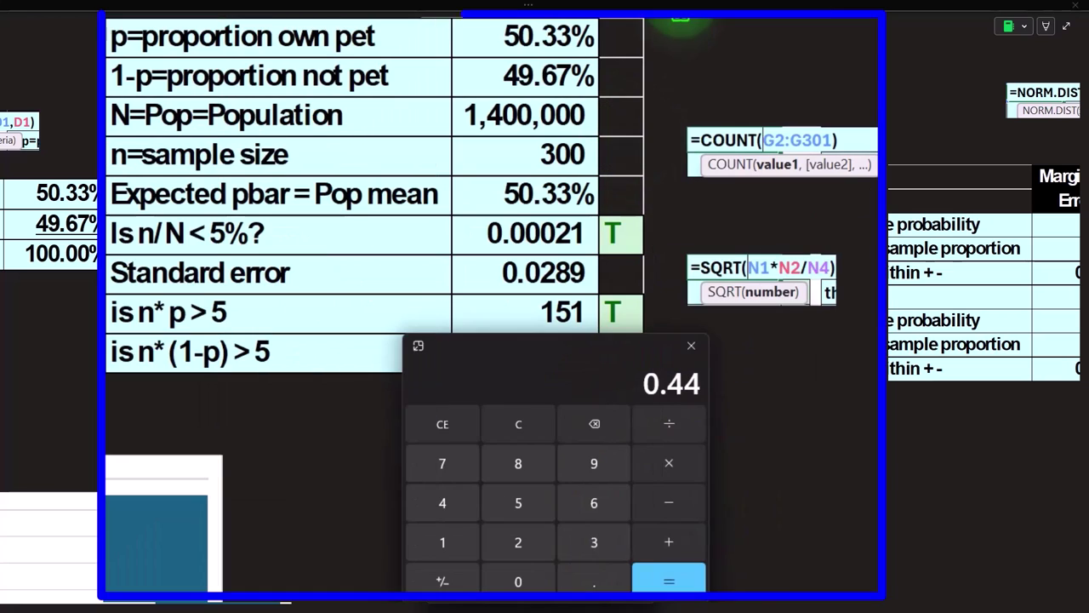
type("0.5033")
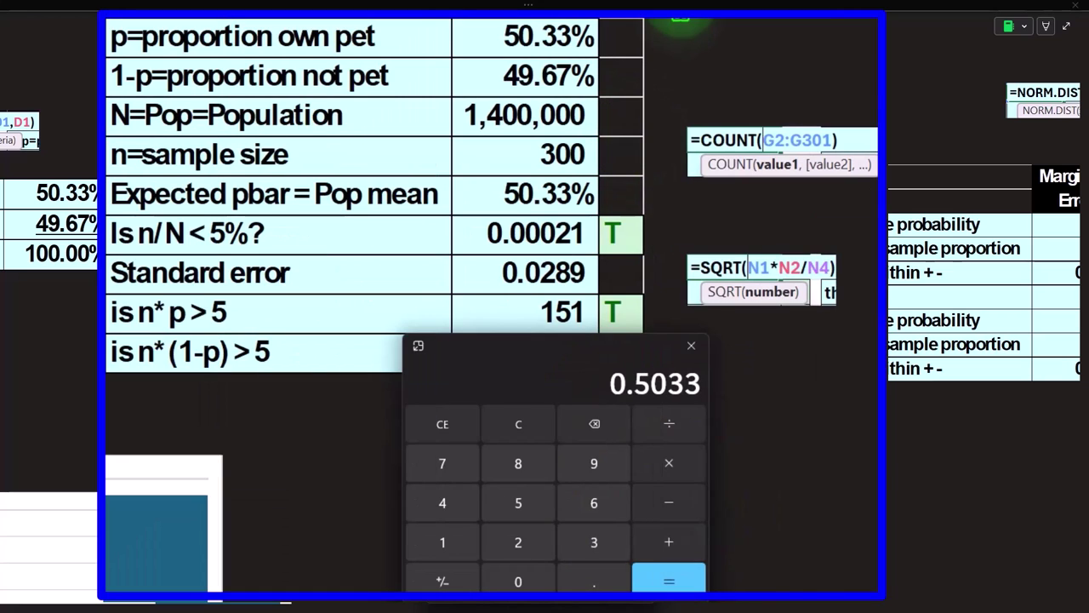
key("Return")
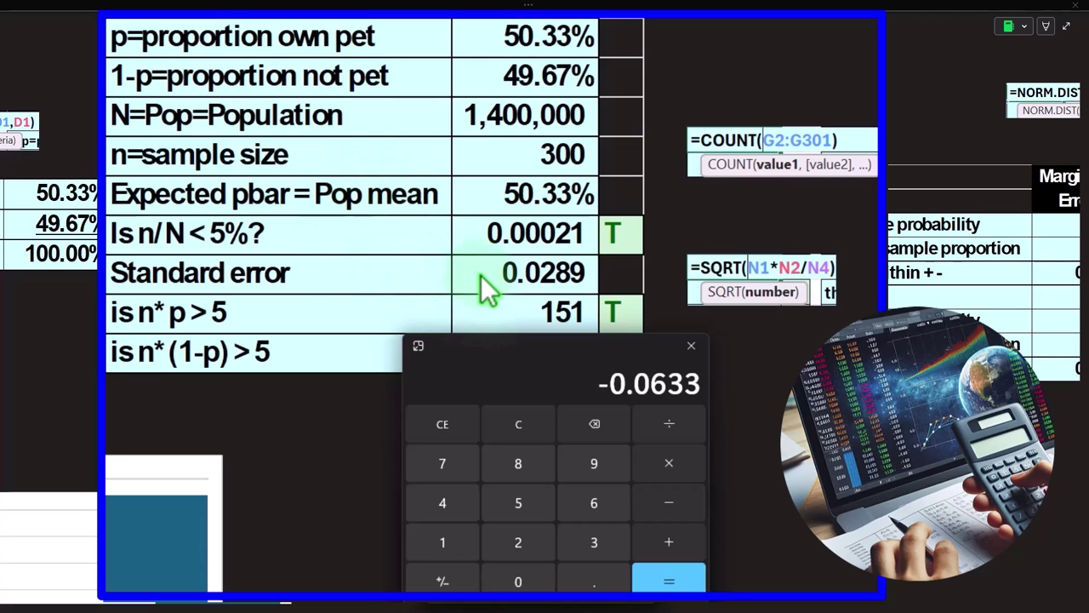
type("0.0289")
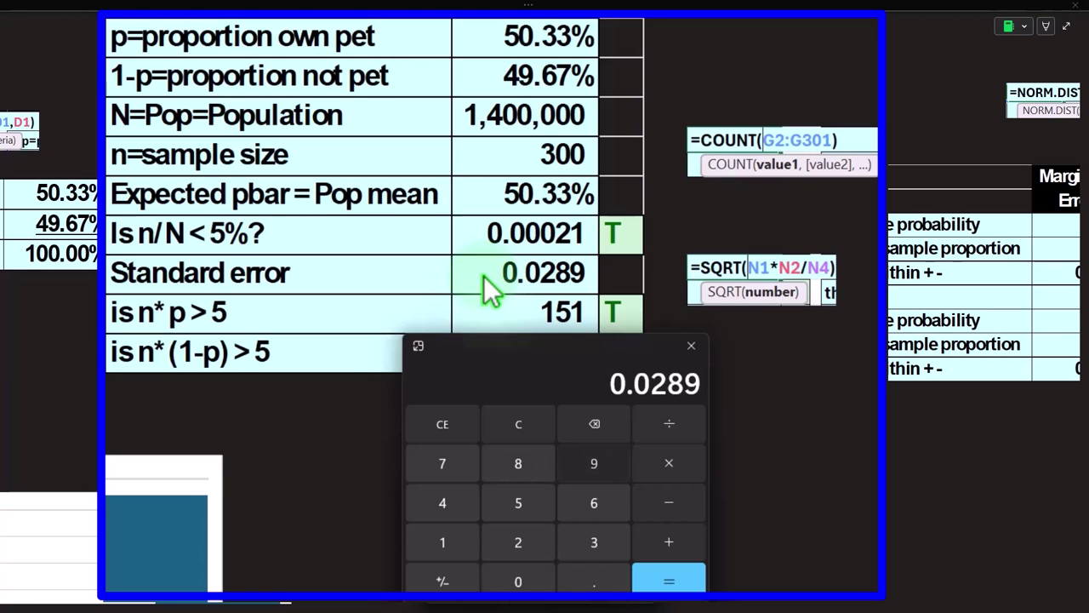
key("Return")
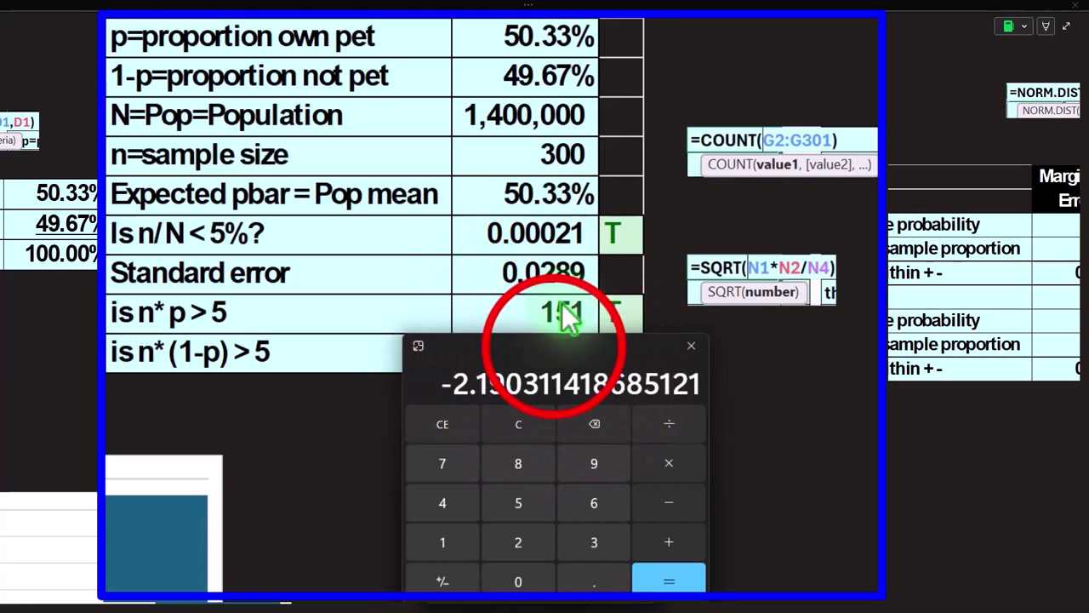
left_click_drag(572, 341, 668, 242)
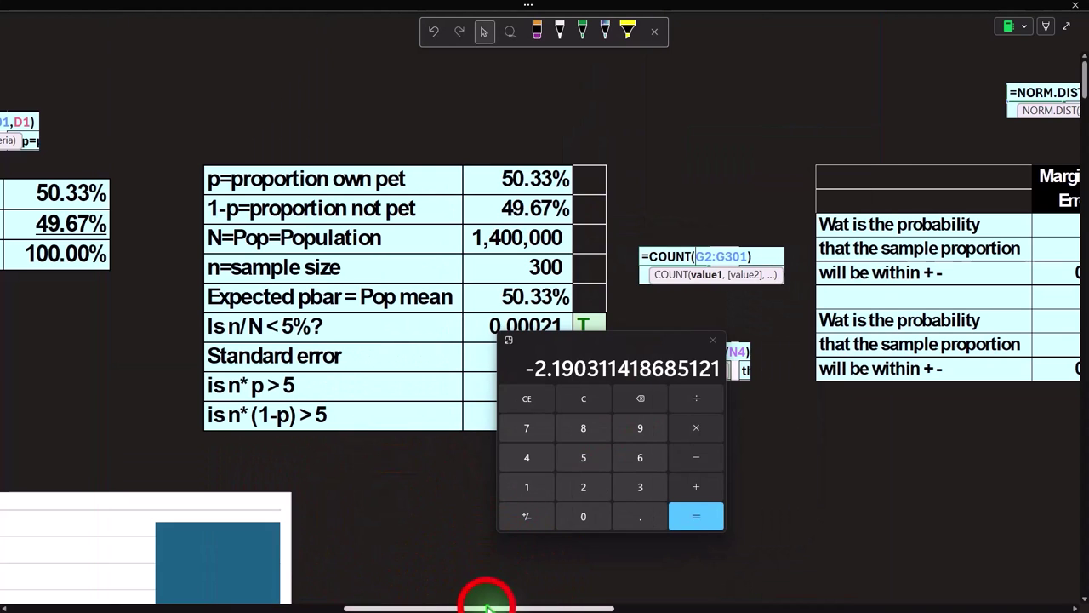
left_click_drag(481, 608, 619, 604)
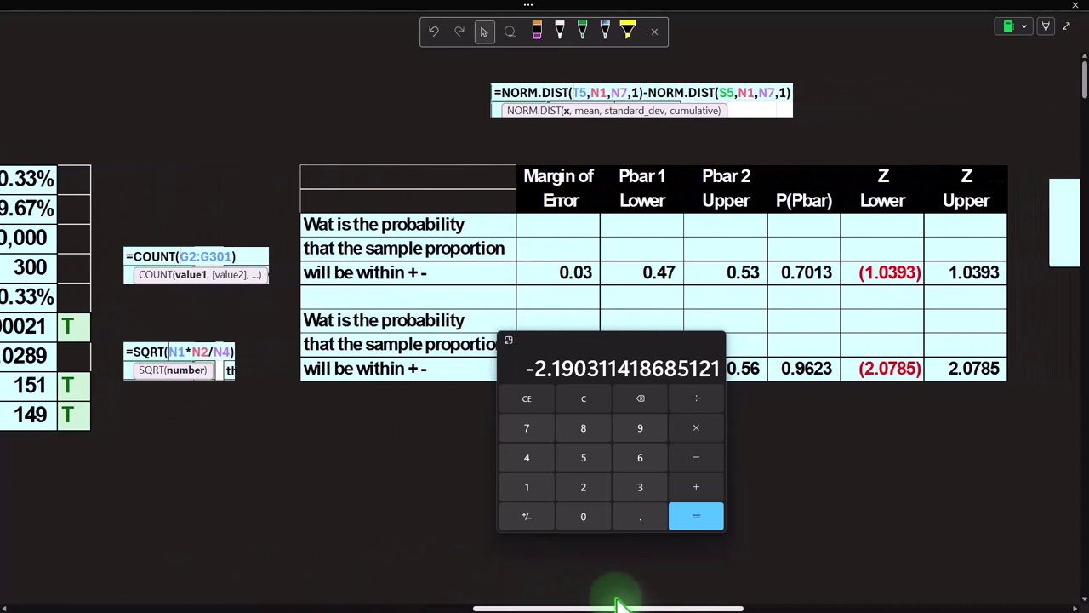
- Park the calculator at the right screen edge and scroll past Graph Data back to the proportion table
left_click_drag(625, 358, 739, 428)
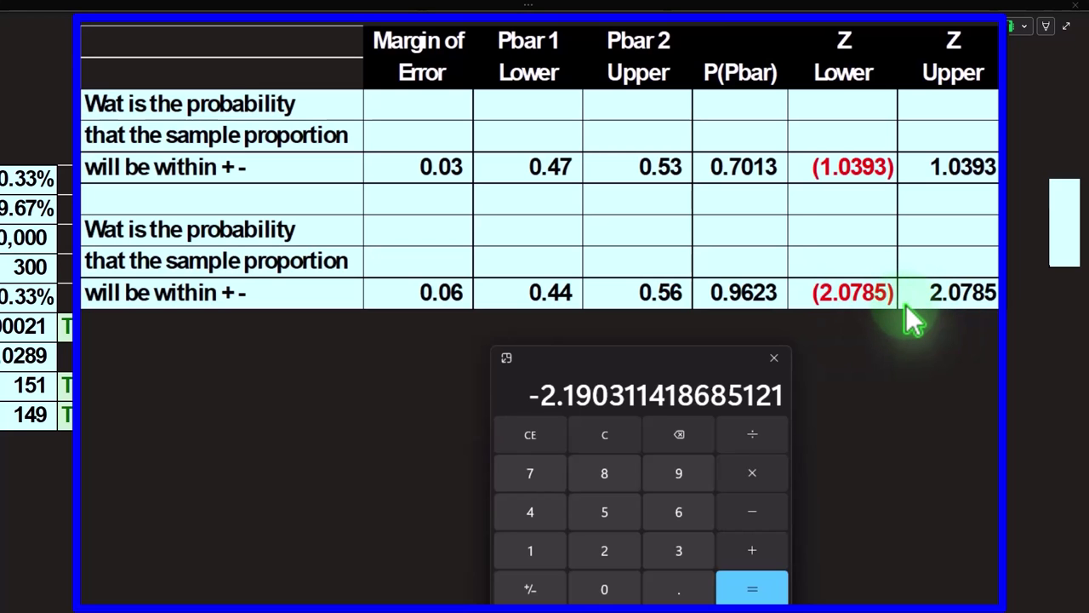
left_click_drag(652, 365, 1088, 190)
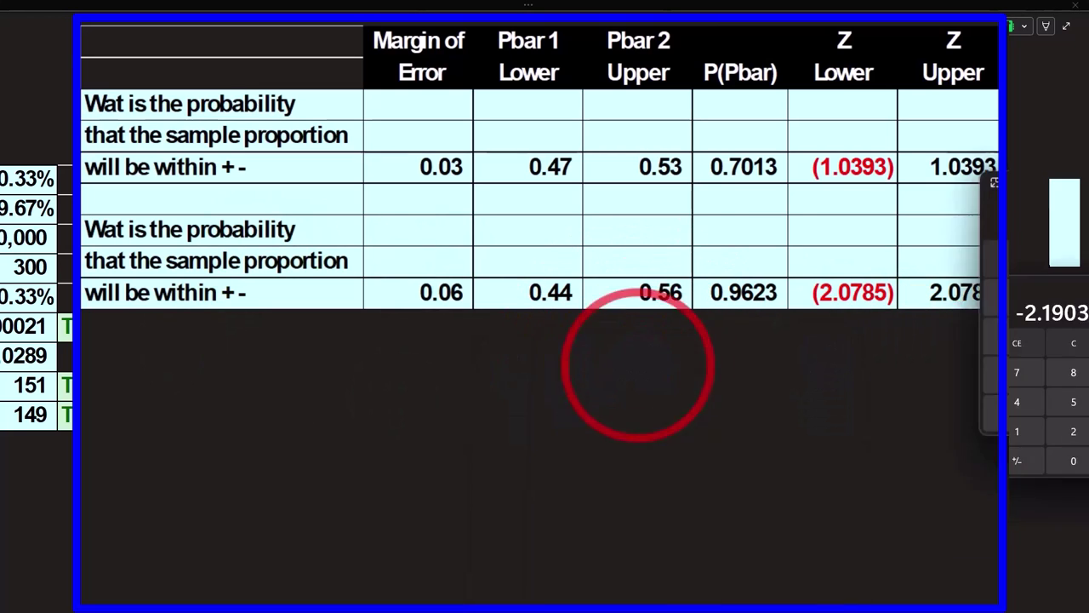
left_click(654, 436)
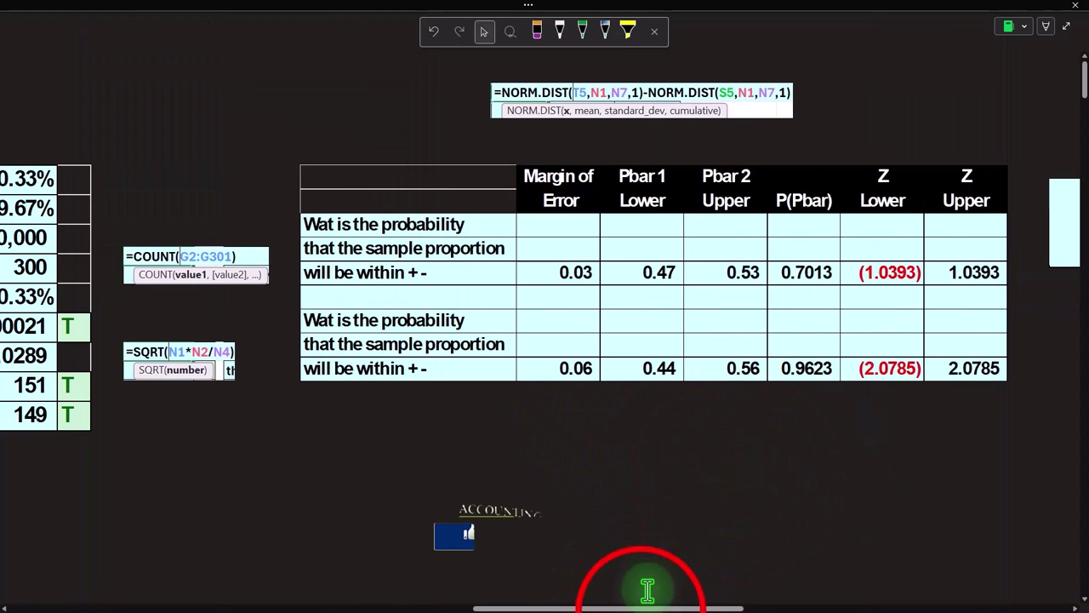
scroll(647, 589, "right", 6)
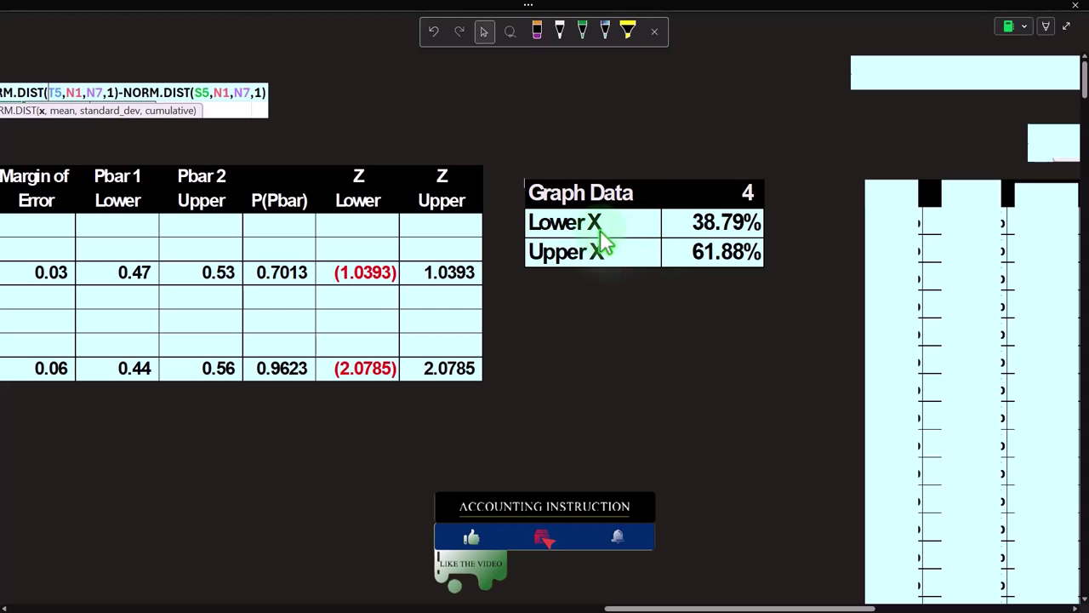
left_click_drag(701, 607, 936, 607)
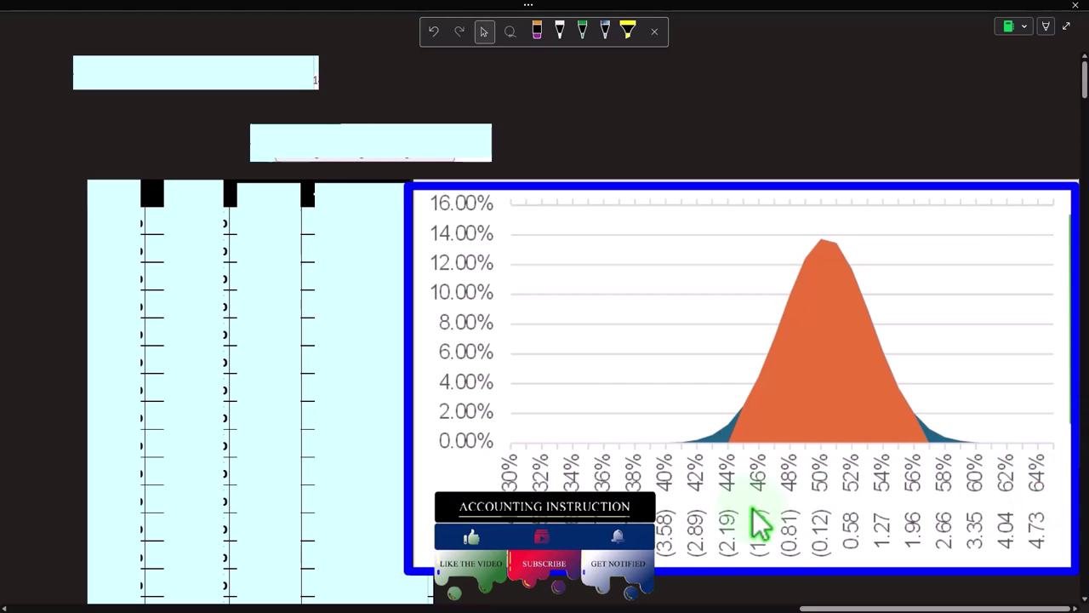
left_click_drag(857, 607, 639, 607)
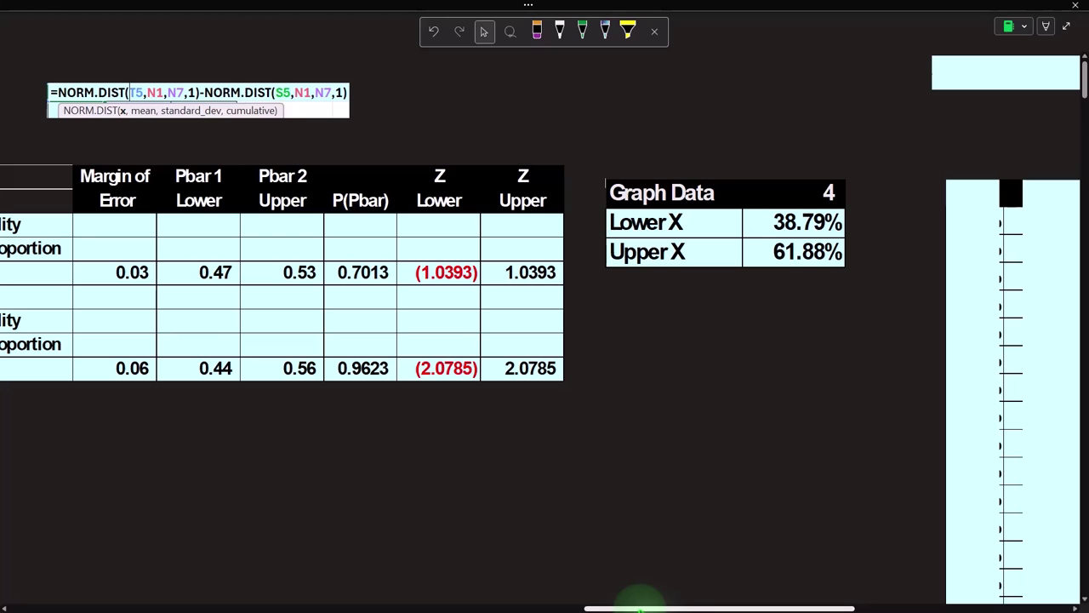
left_click_drag(639, 607, 433, 607)
- Compute 0.0289 × 4 + 0.5033 = 0.6189, matching the 61.88% Upper X
key("super+plus")
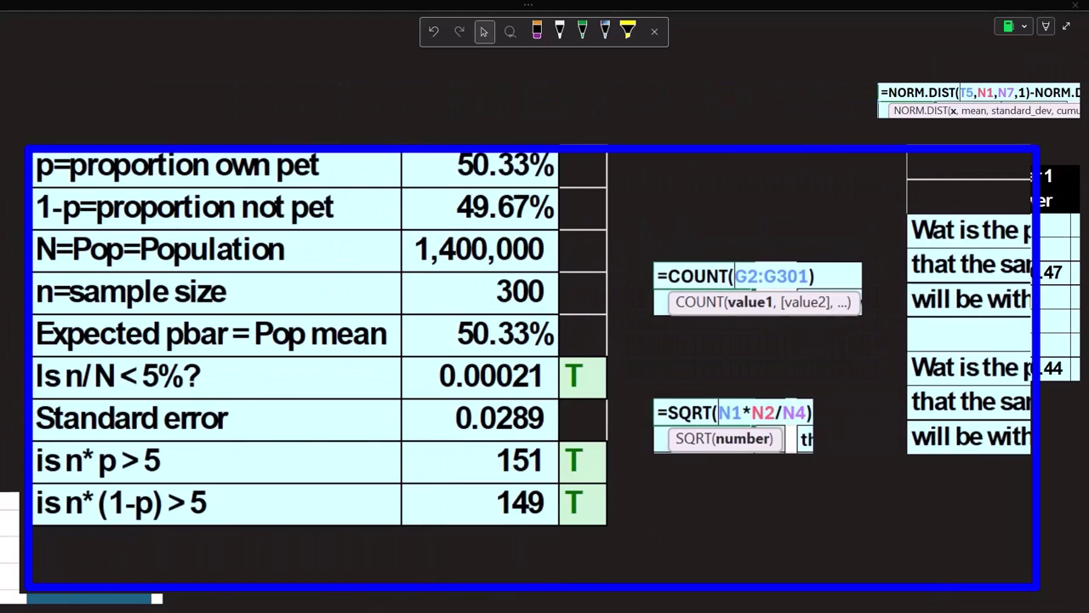
left_click_drag(1011, 491, 875, 315)
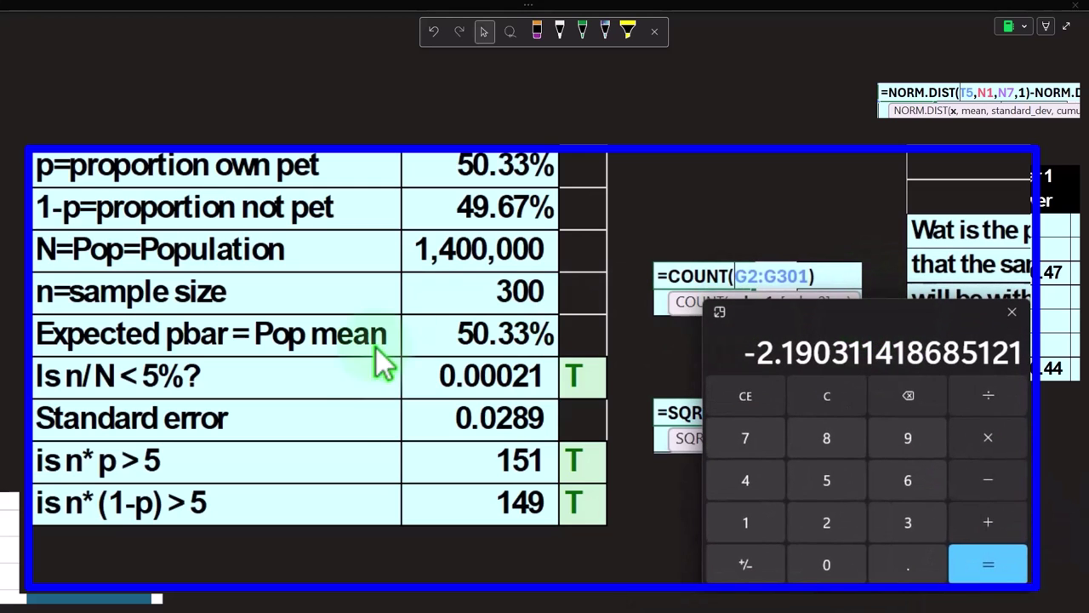
left_click(829, 399)
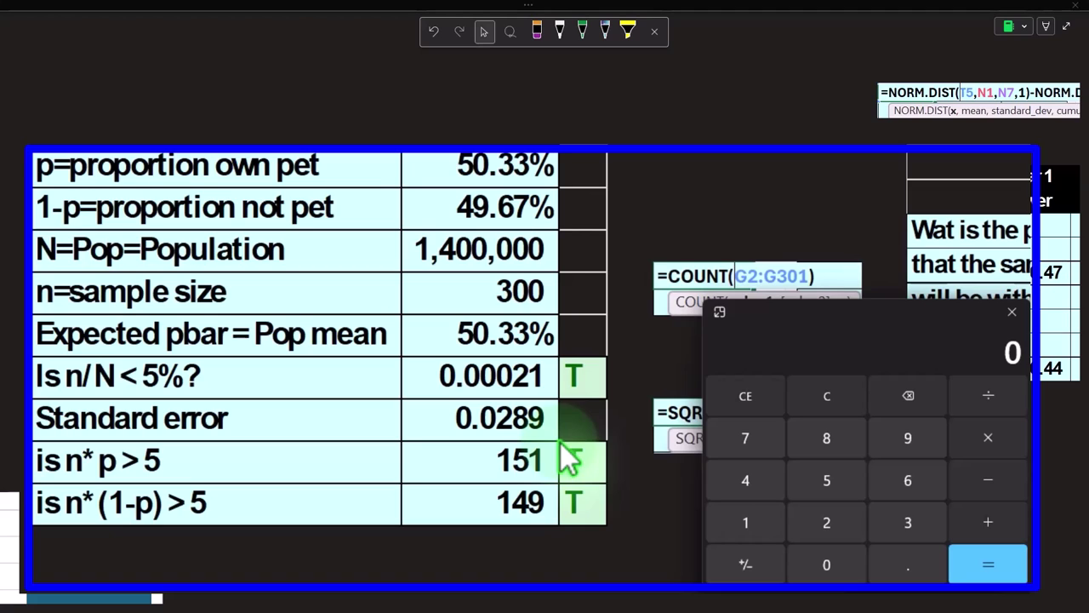
type("0.0289")
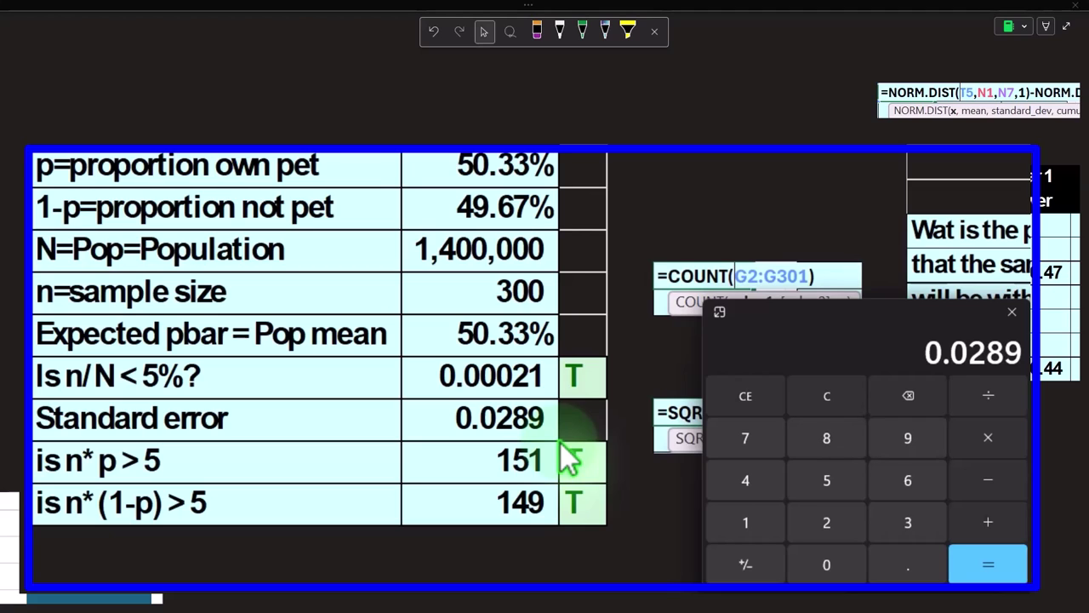
type("4")
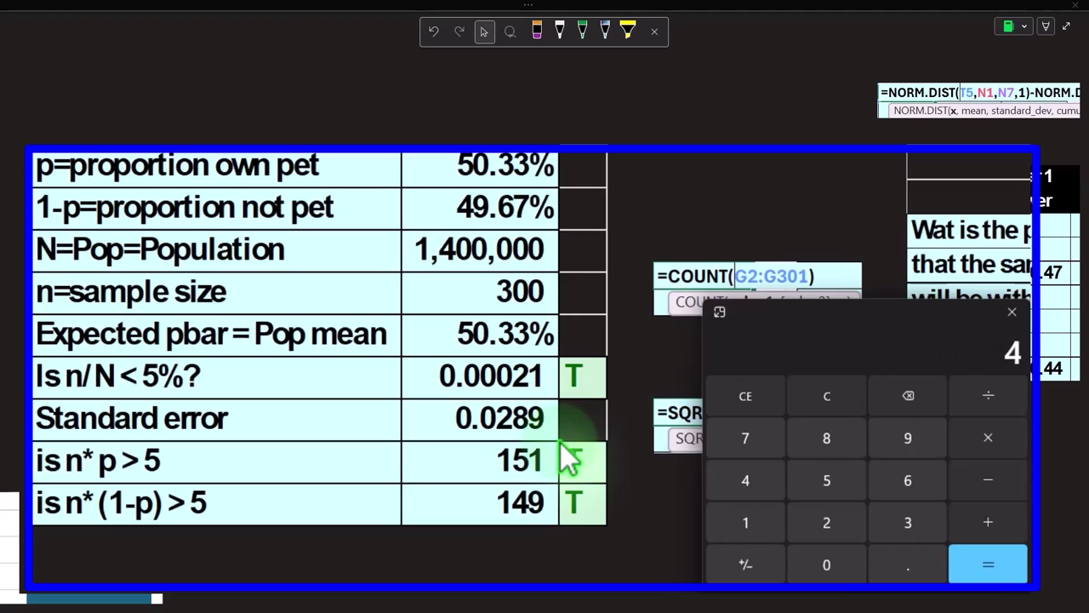
key("Return")
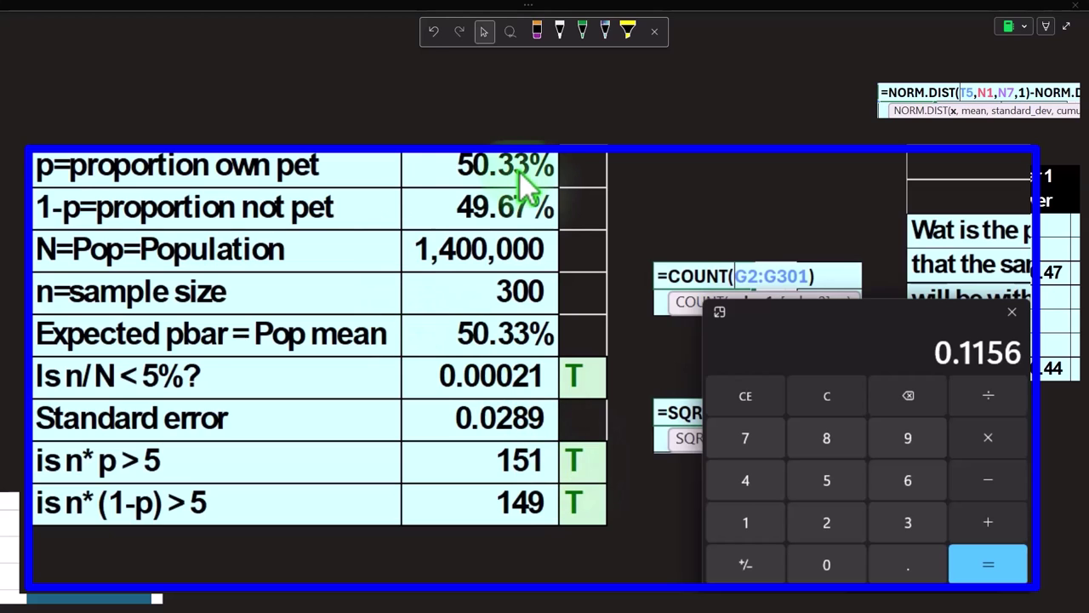
type("+0.5033")
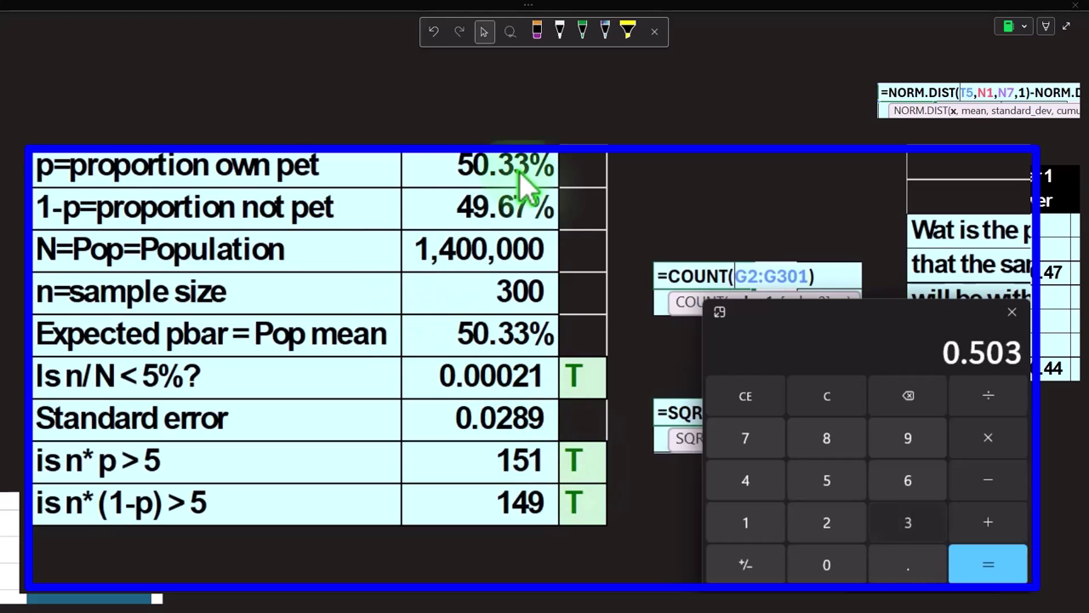
key("Return")
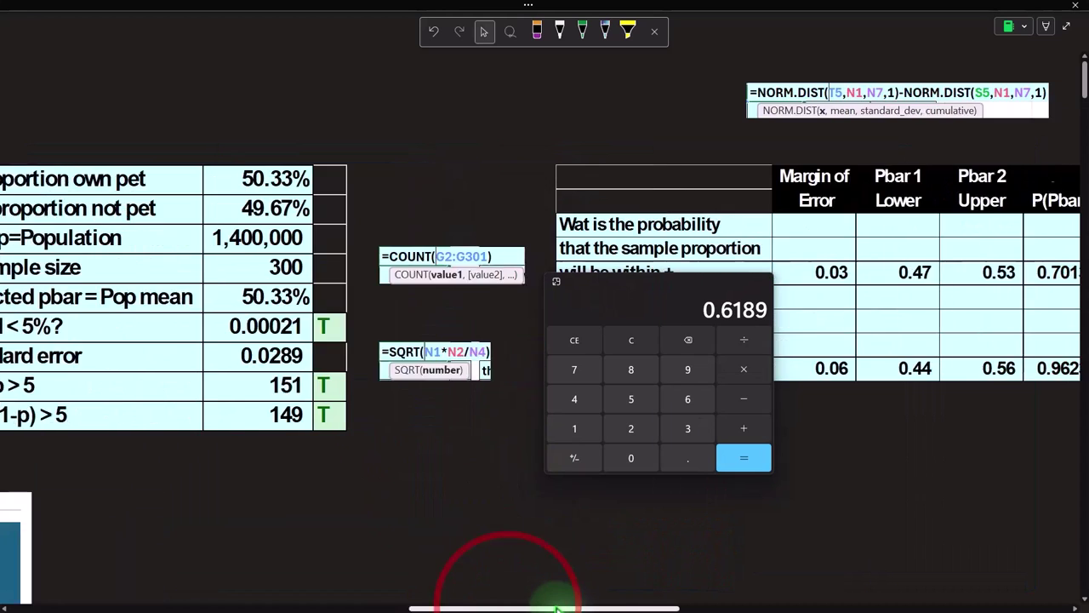
left_click_drag(559, 608, 848, 607)
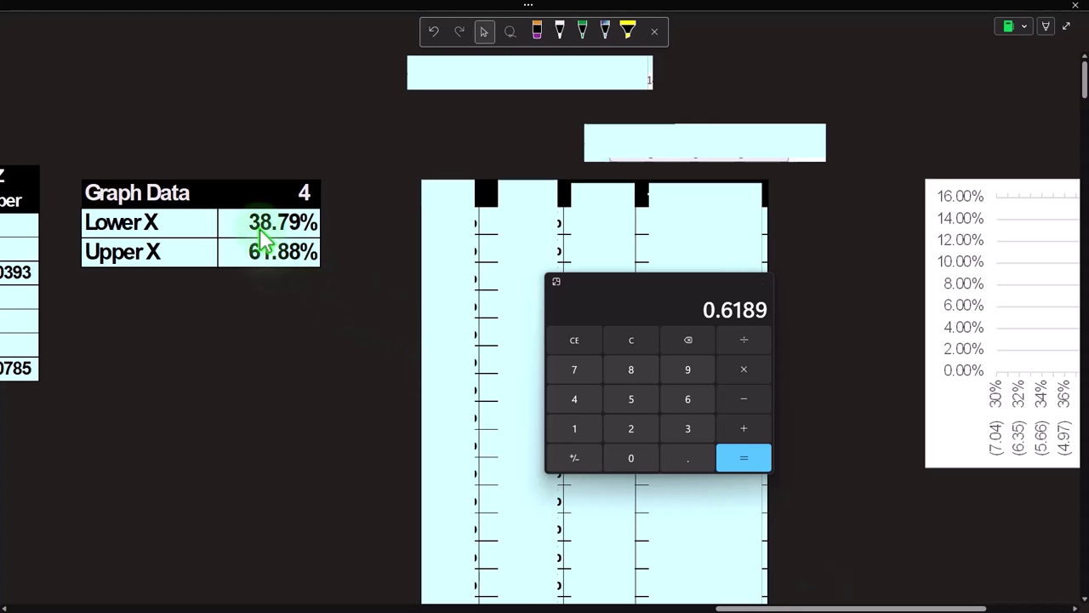
- Remove the cyan cover to reveal the X column starting at 30%
left_click_drag(688, 287, 1088, 310)
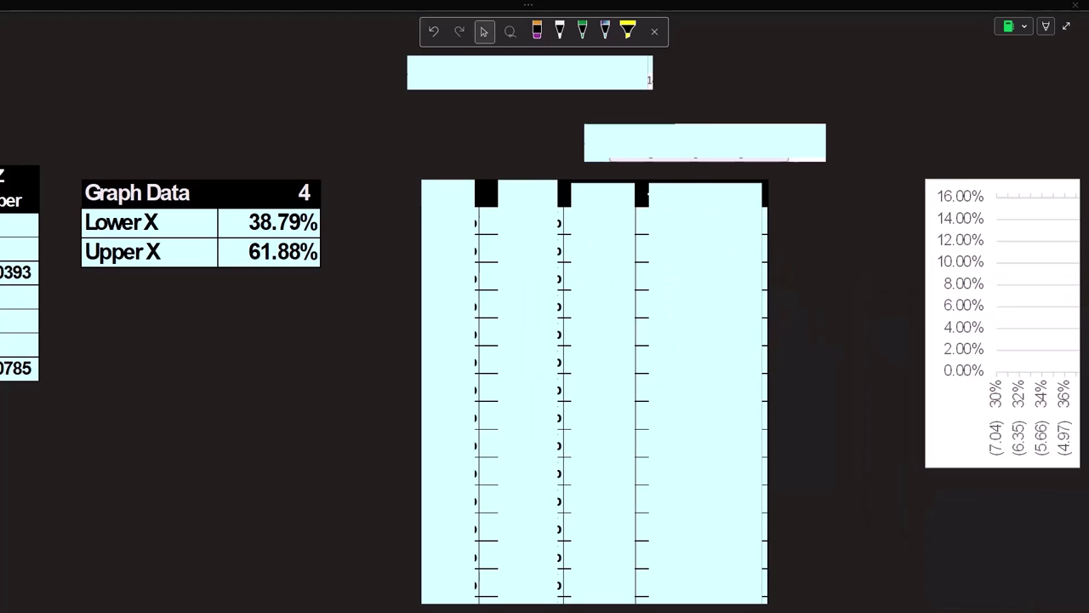
left_click(427, 217)
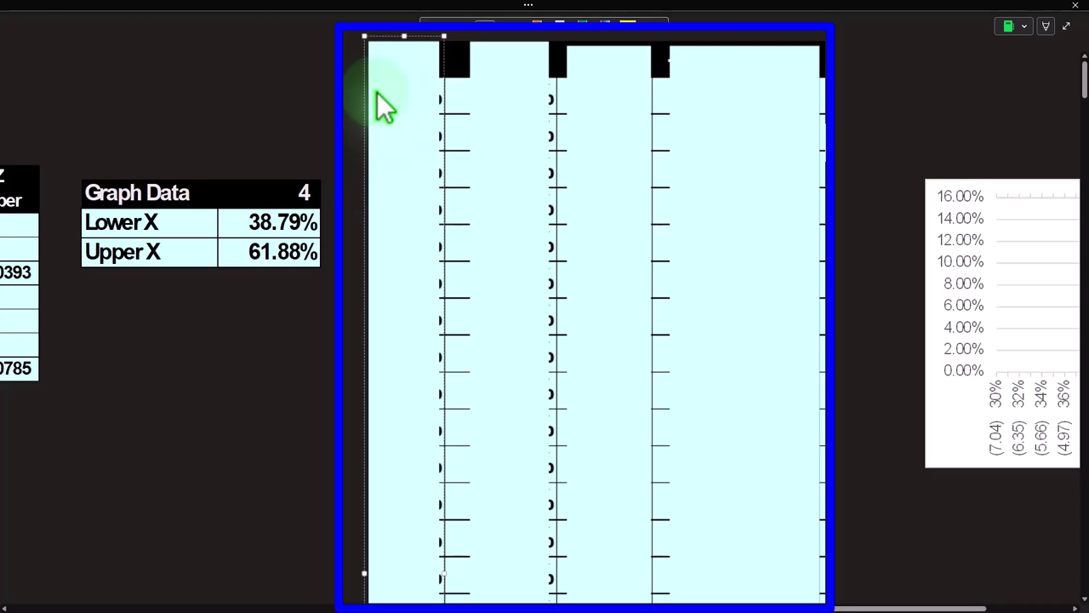
left_click(778, 598)
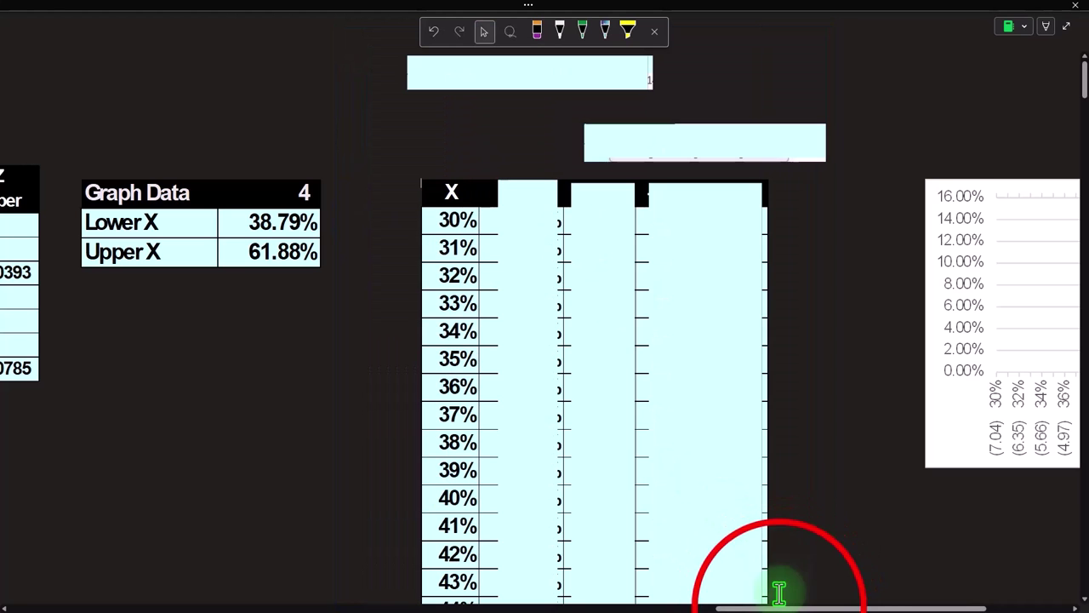
left_click_drag(778, 604, 862, 605)
left_click(919, 400)
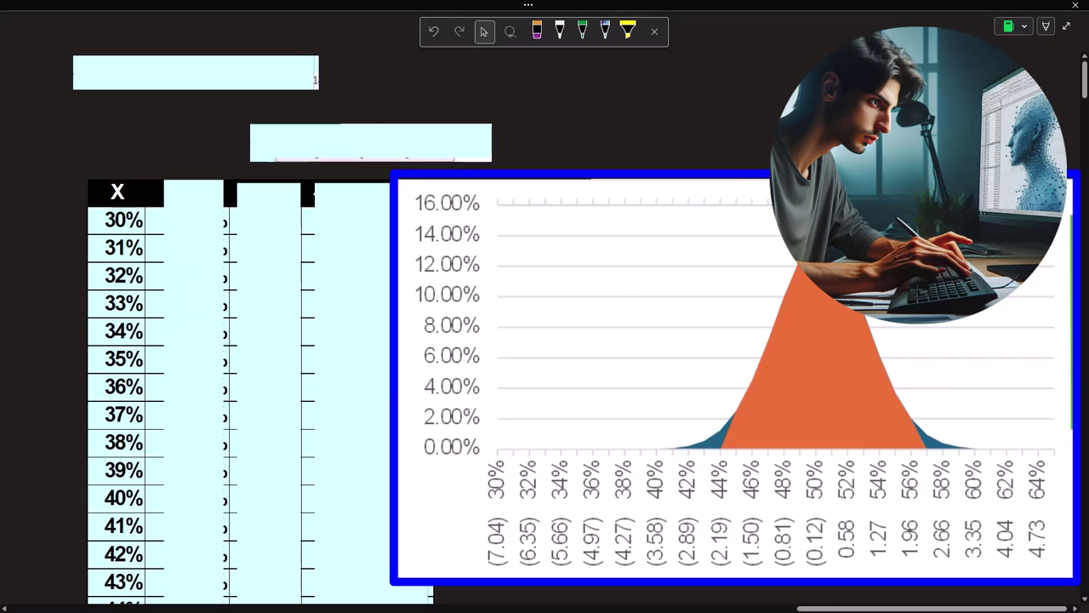
left_click_drag(826, 608, 760, 606)
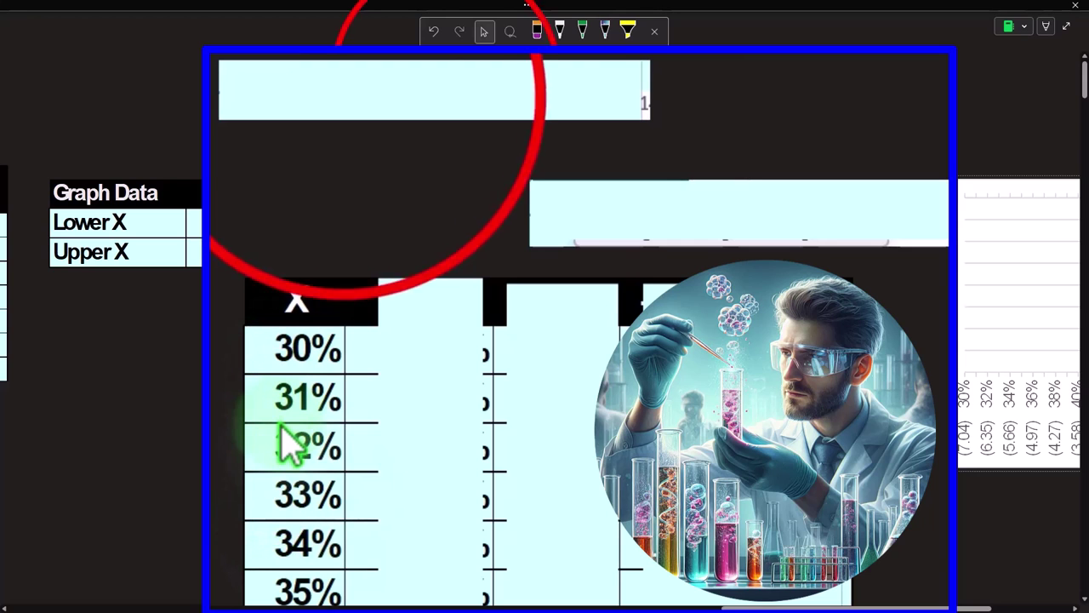
- Delete the covers over the NORM.DIST formula callout and the P(X) column
left_click(352, 117)
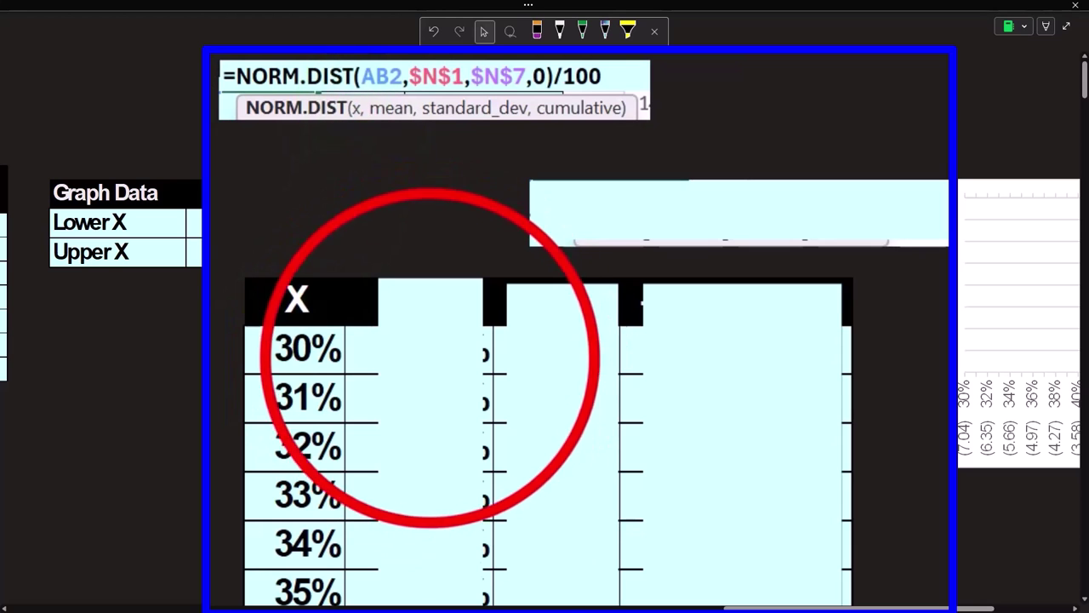
left_click(435, 376)
key("Delete")
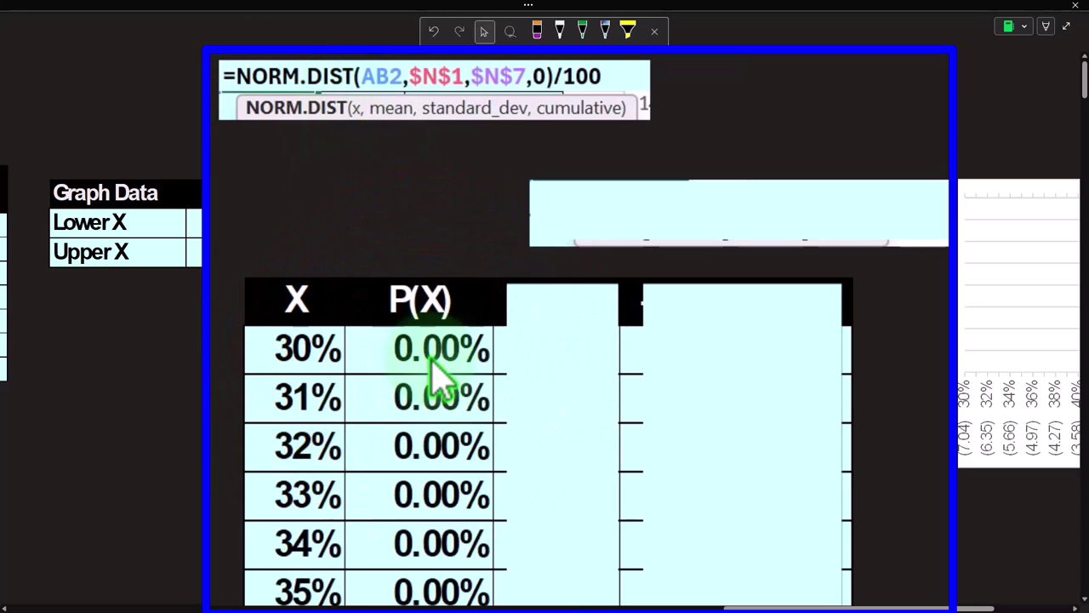
- Delete the cover over the IF(AND…) formula callout and scroll across the revealed table
left_click(644, 202)
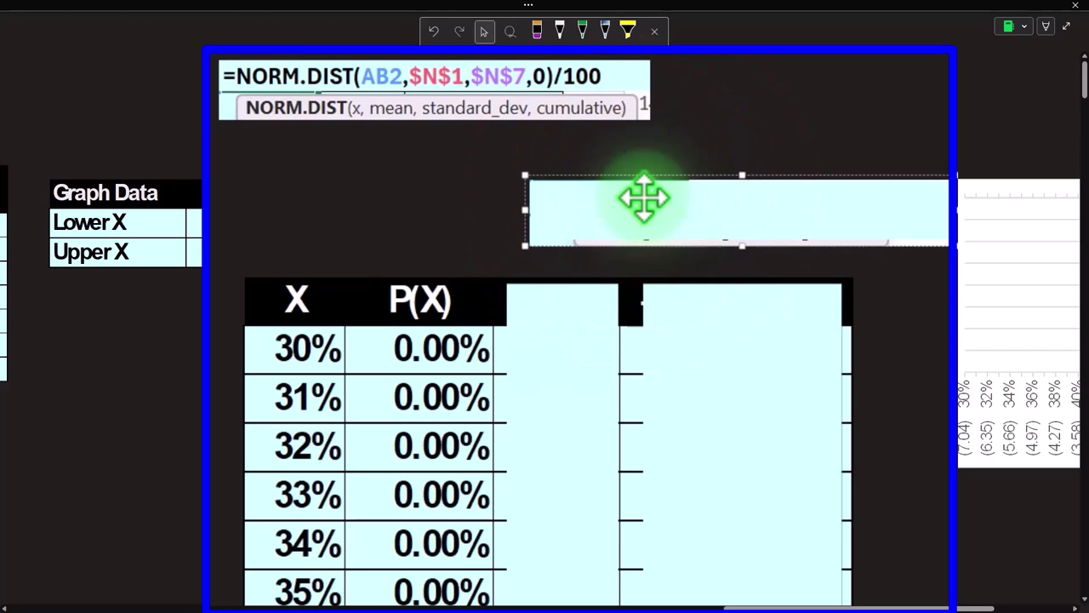
key("Delete")
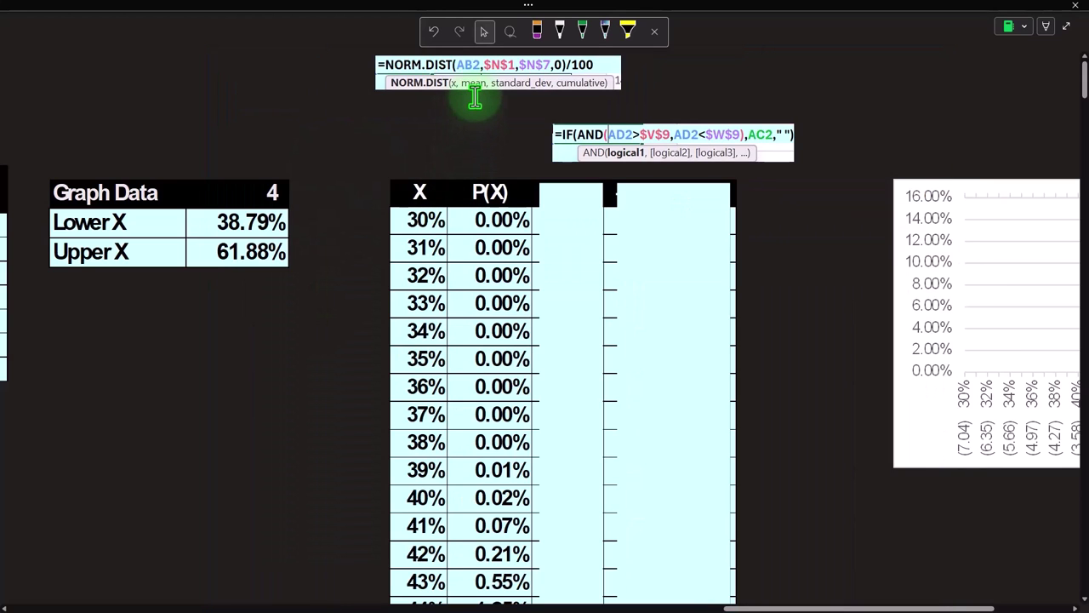
left_click_drag(798, 608, 485, 606)
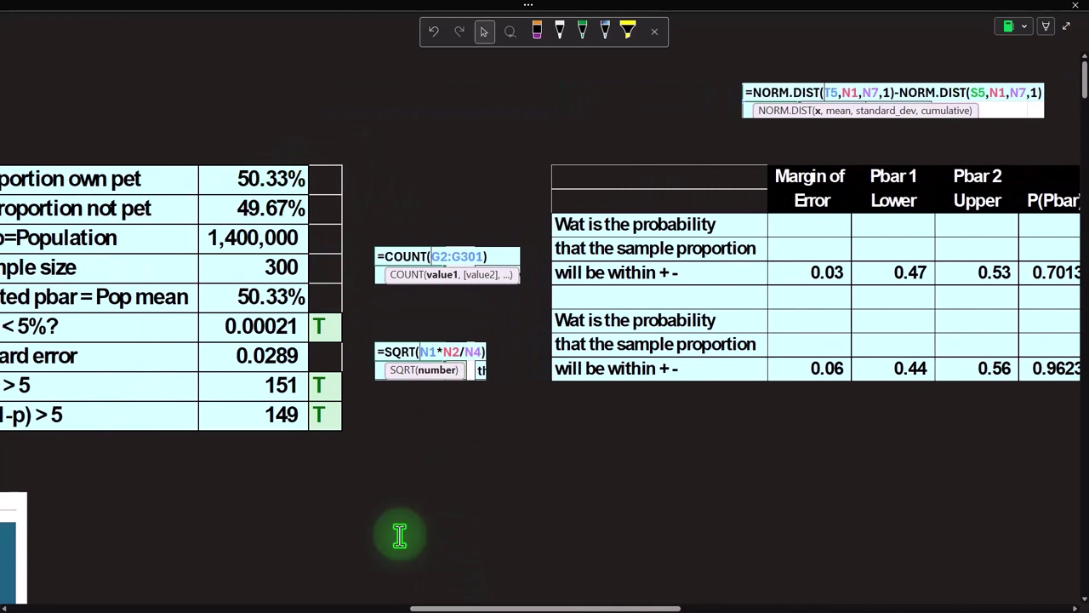
left_click_drag(437, 598, 427, 607)
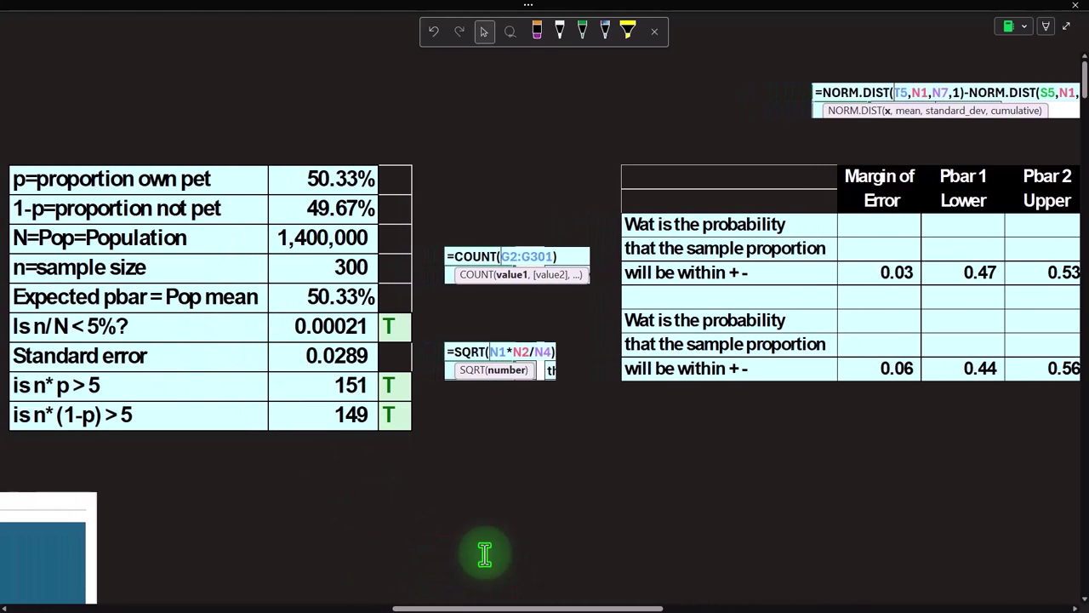
left_click_drag(511, 605, 815, 597)
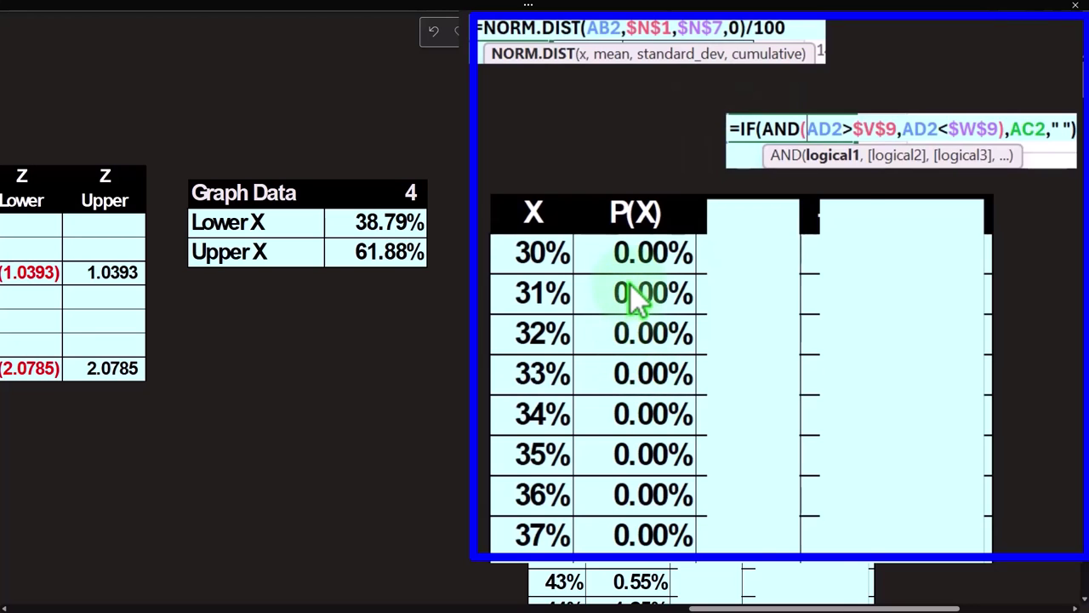
left_click_drag(734, 591, 853, 606)
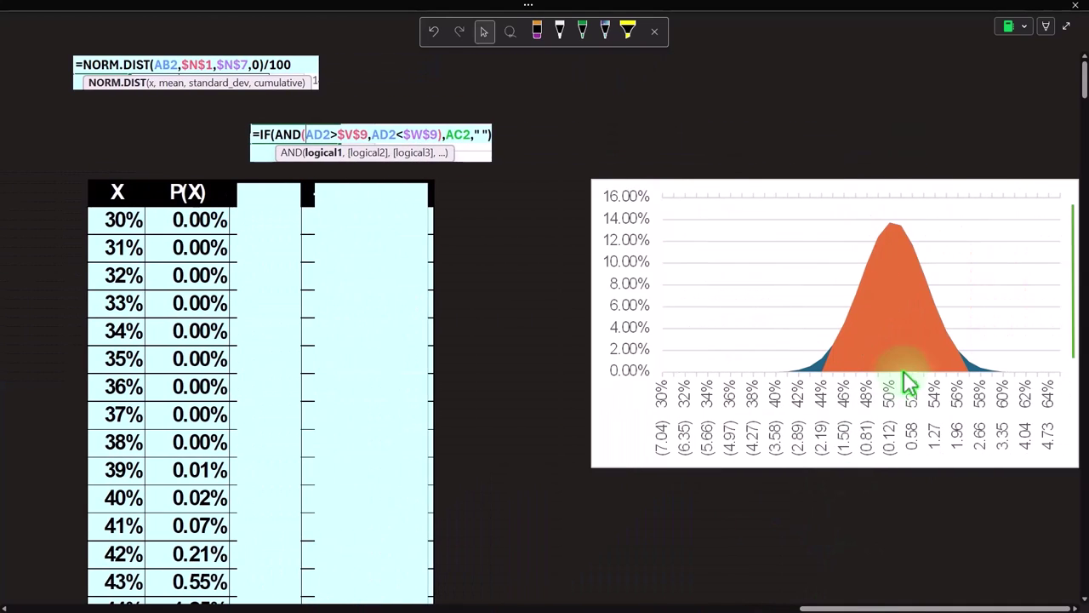
left_click_drag(893, 606, 762, 608)
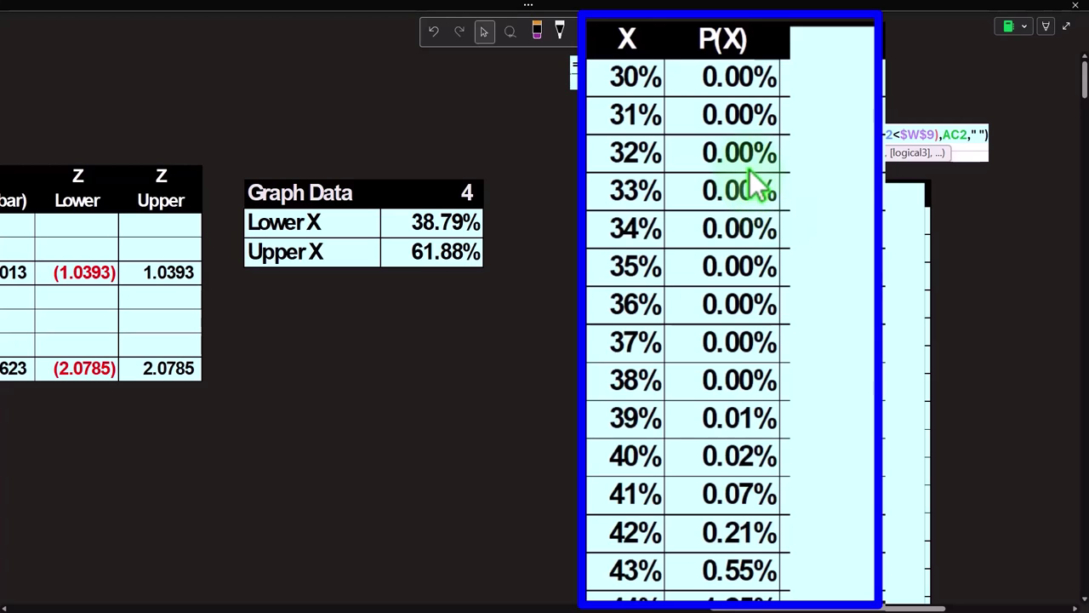
- Delete the cover beside the Z column to reveal the −2.08<z<2.08 column
scroll(737, 228, "down", 5)
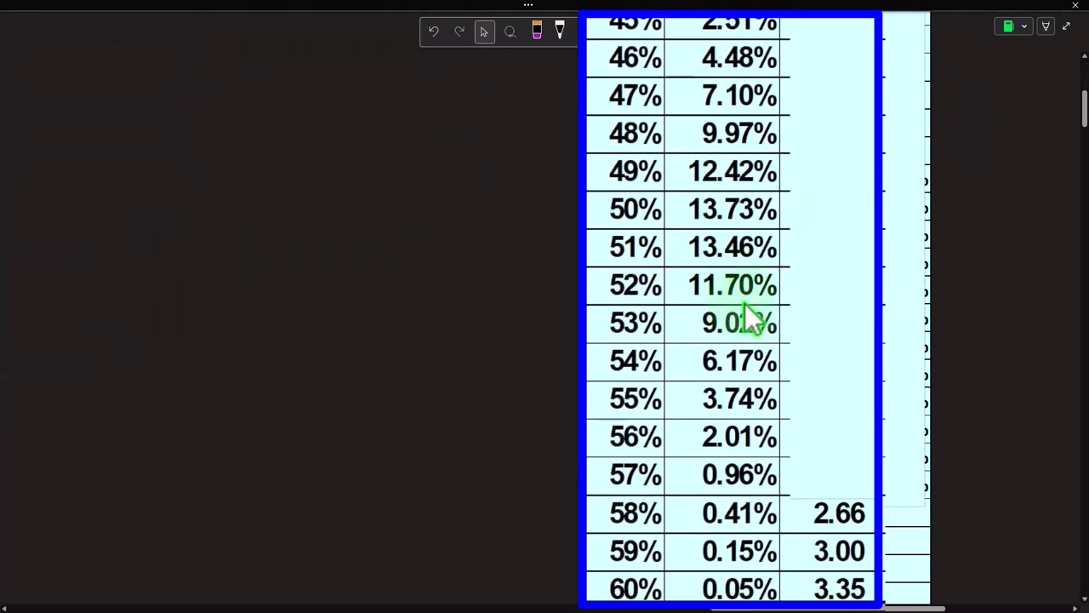
scroll(745, 303, "up", 5)
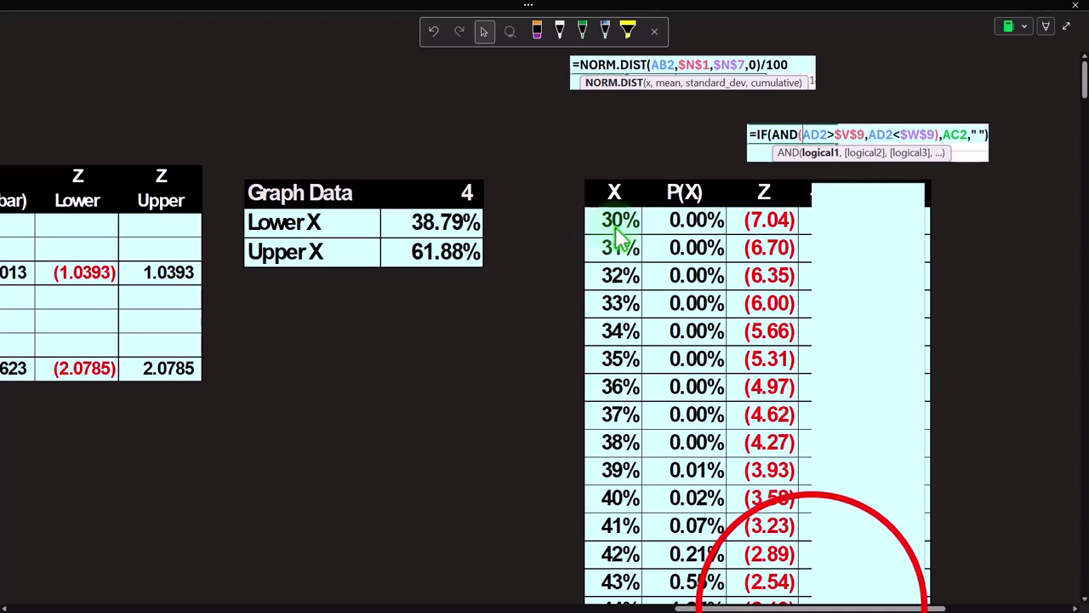
left_click_drag(810, 608, 911, 608)
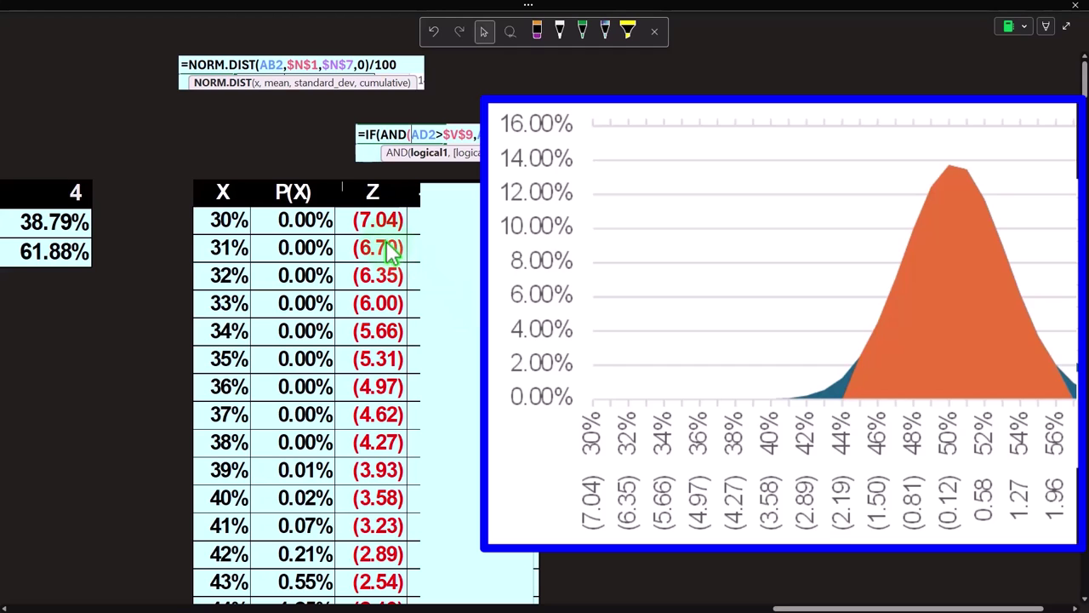
scroll(388, 345, "down", 2)
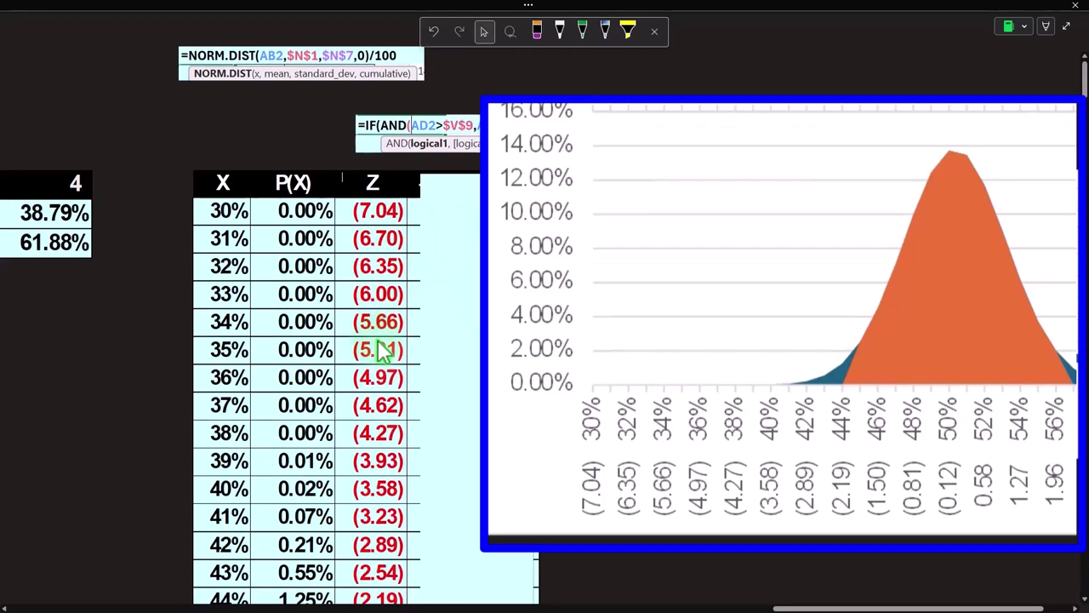
scroll(380, 340, "up", 2)
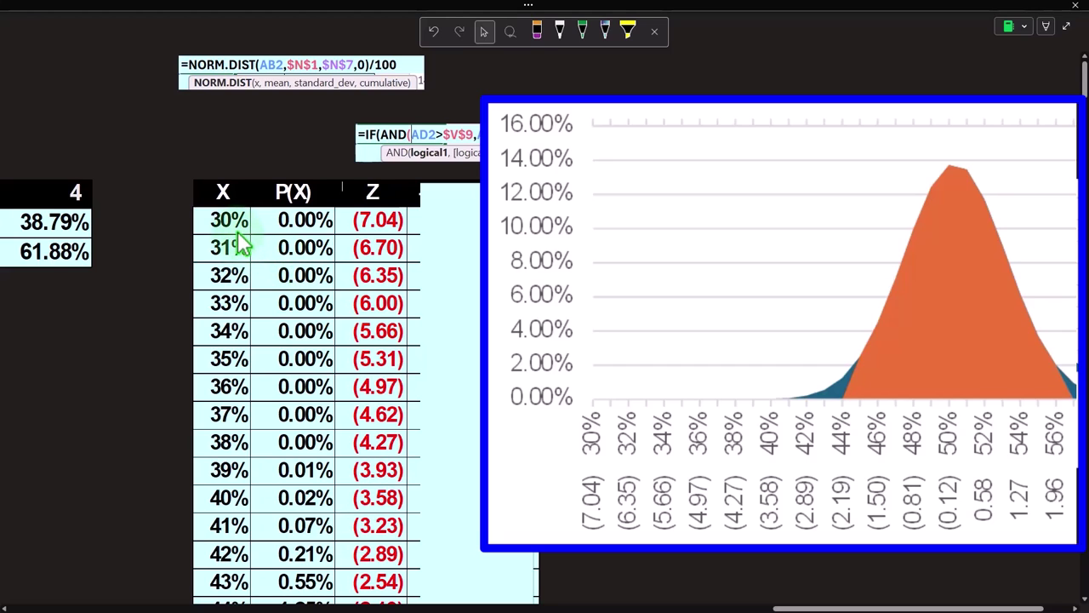
left_click(447, 248)
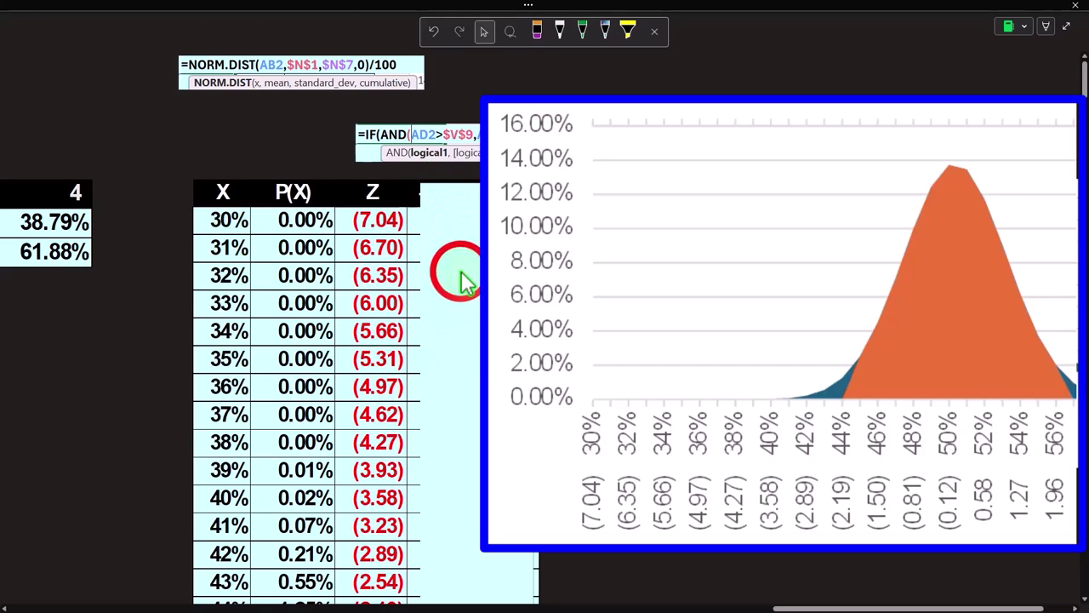
key("Delete")
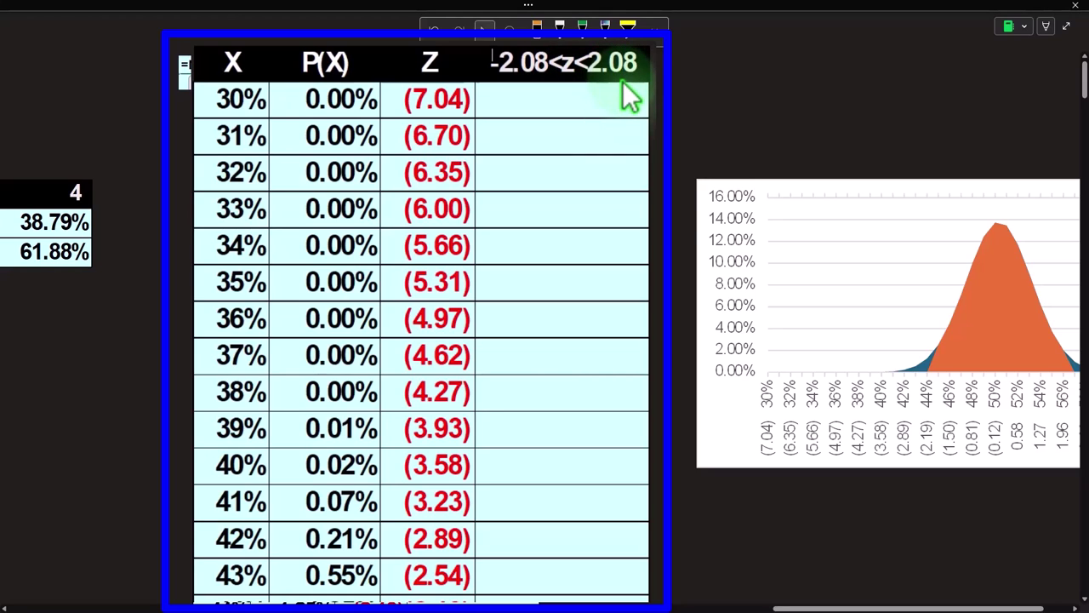
left_click(854, 591)
left_click_drag(856, 606, 643, 606)
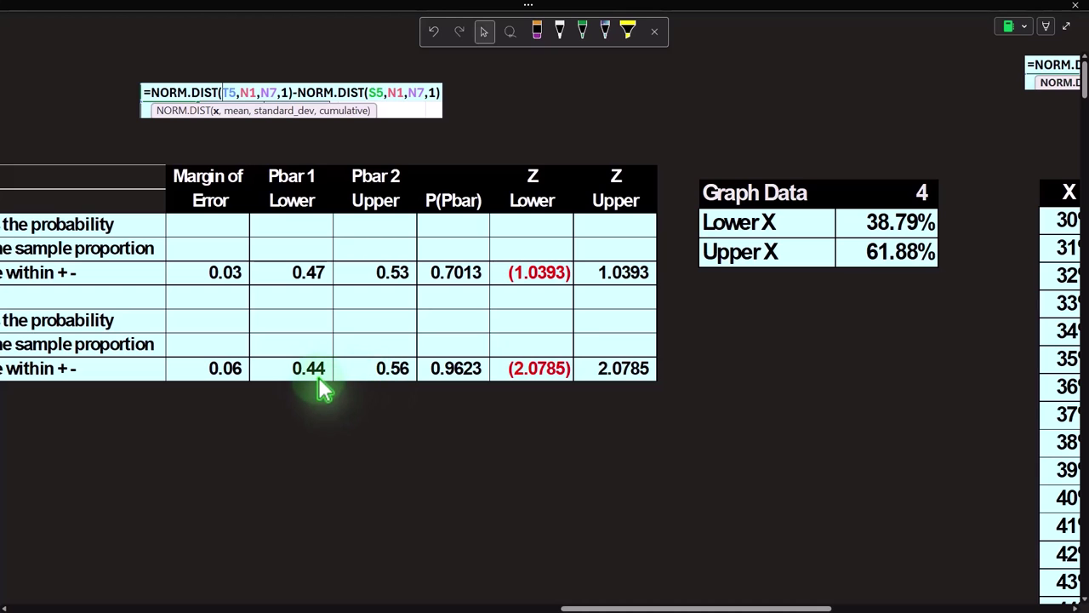
left_click_drag(657, 607, 847, 600)
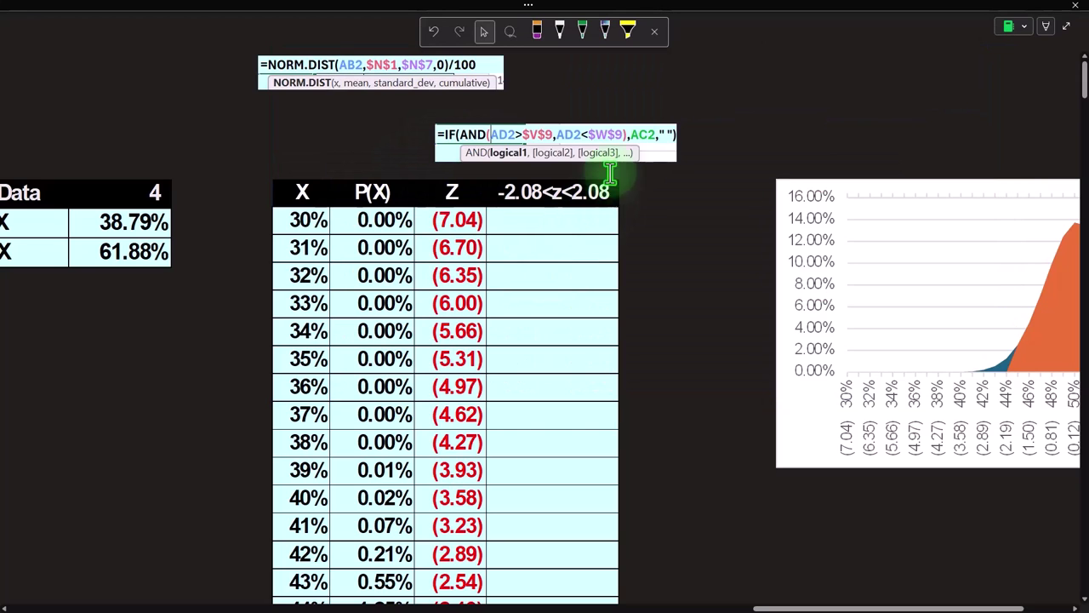
scroll(642, 284, "down", 8)
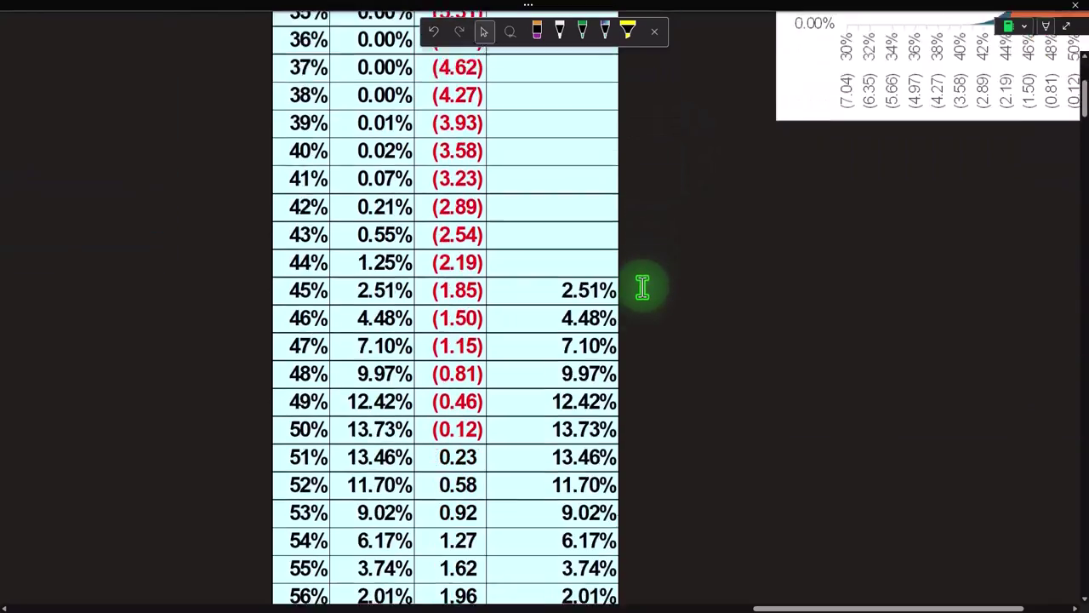
scroll(578, 205, "up", 2)
scroll(596, 213, "up", 6)
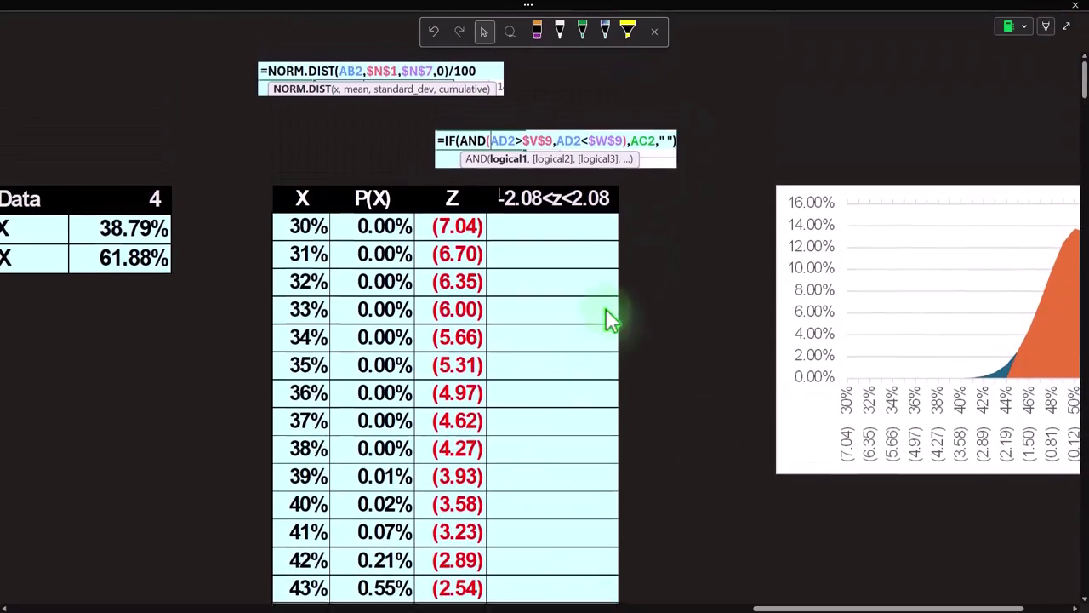
left_click(840, 601)
left_click_drag(840, 601, 900, 601)
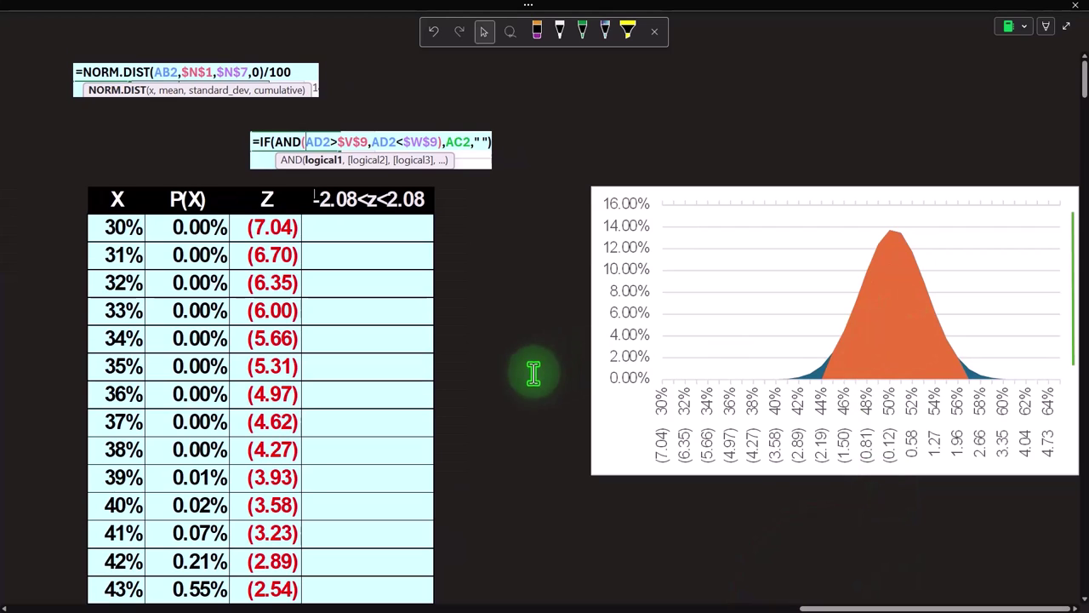
scroll(510, 366, "down", 4)
scroll(605, 455, "up", 4)
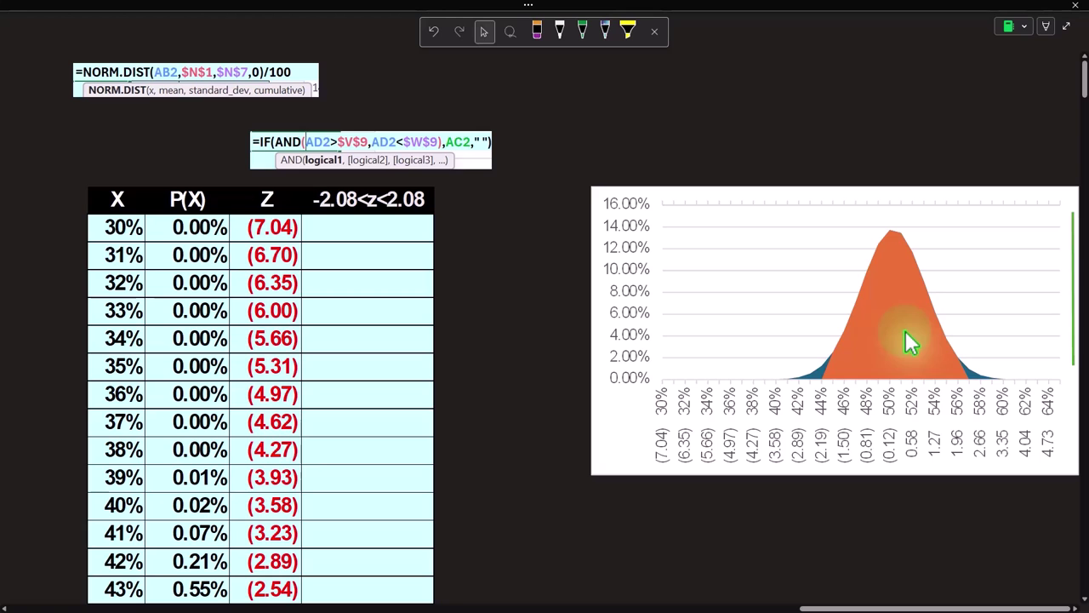
left_click_drag(856, 606, 599, 607)
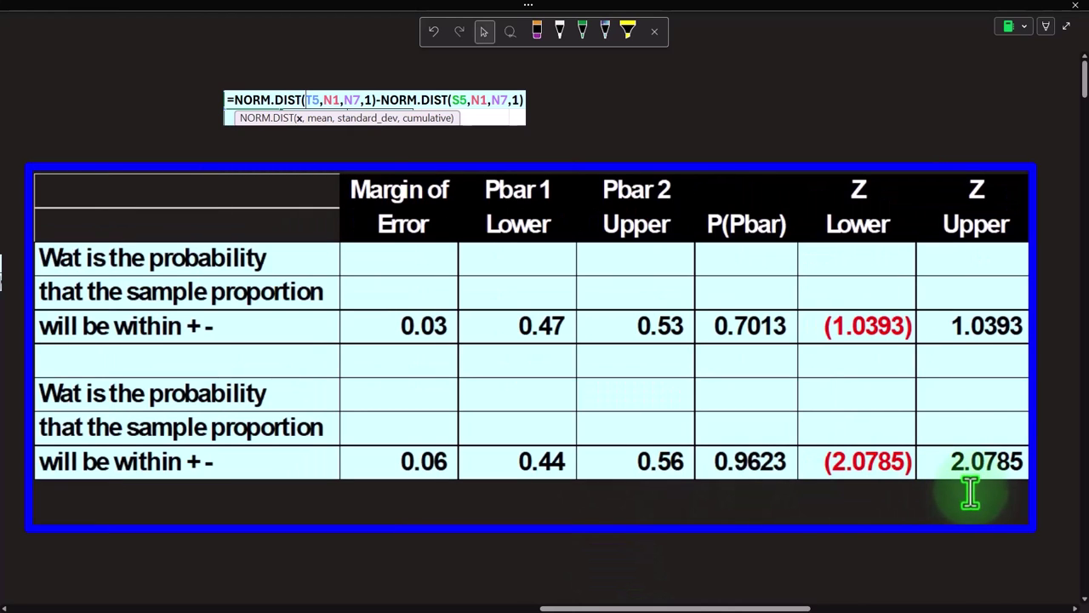
left_click_drag(681, 606, 951, 608)
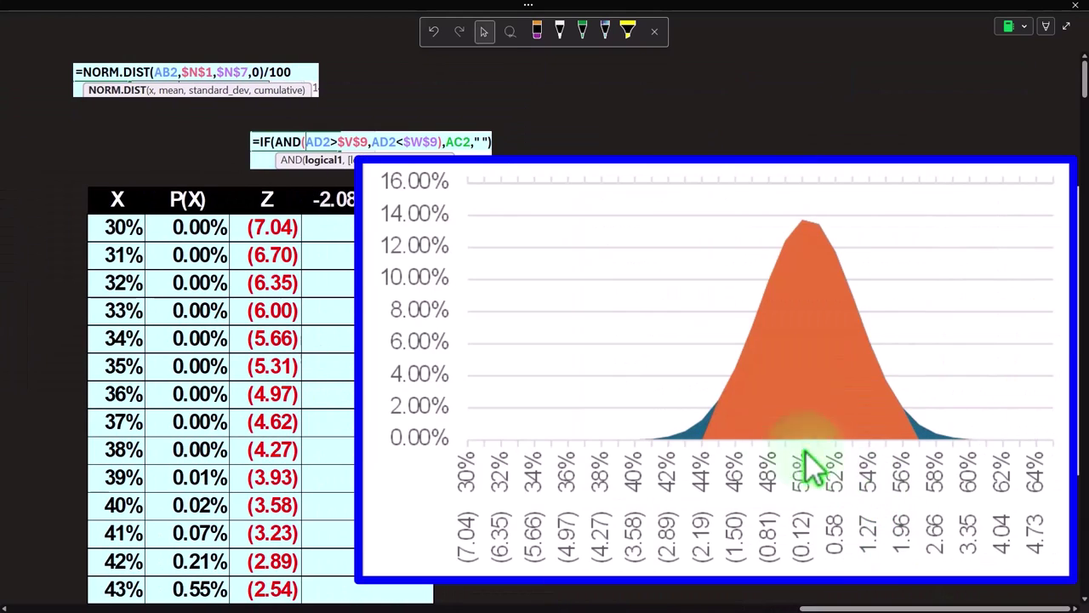